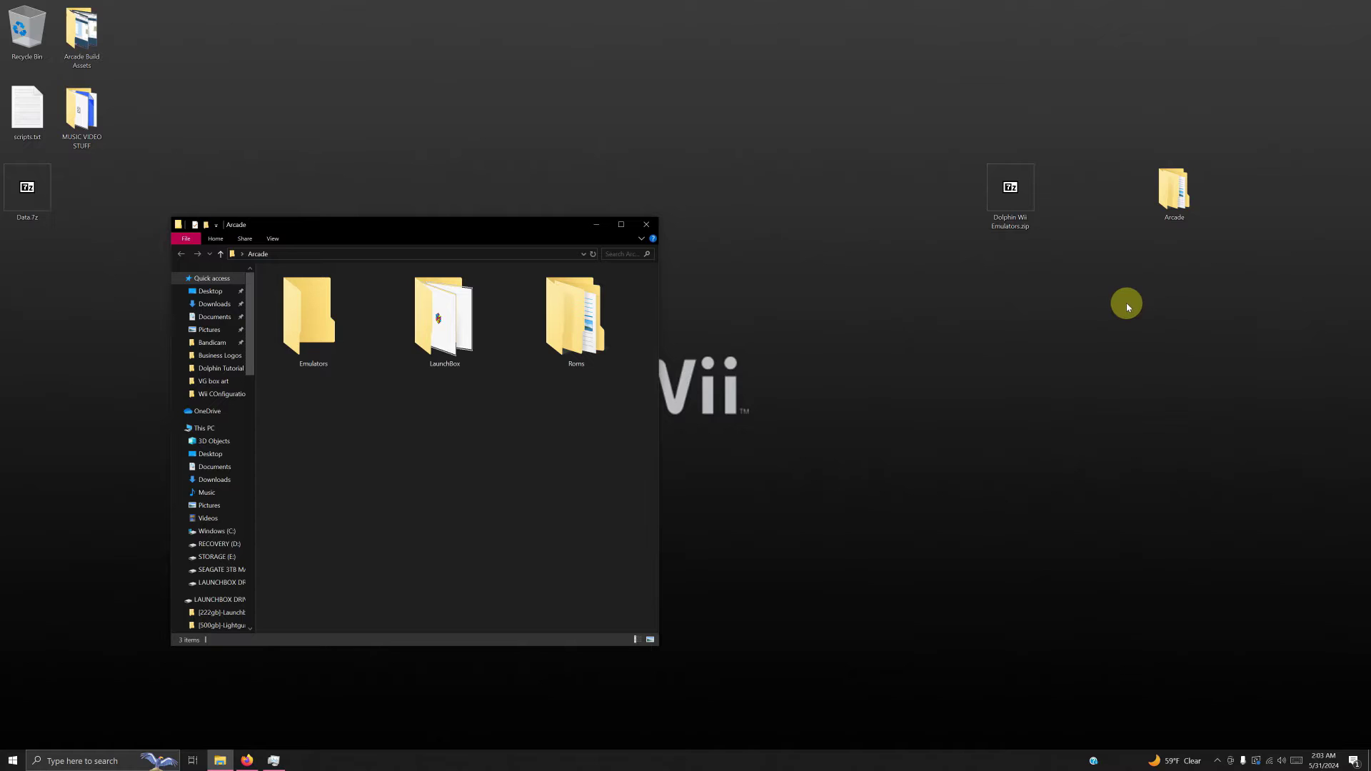
Extract Dolphin Wii Emulators.zip from the desktop into the Emulators folder inside Arcade and open that folder.
drag(1031, 217, 330, 314)
click(364, 357)
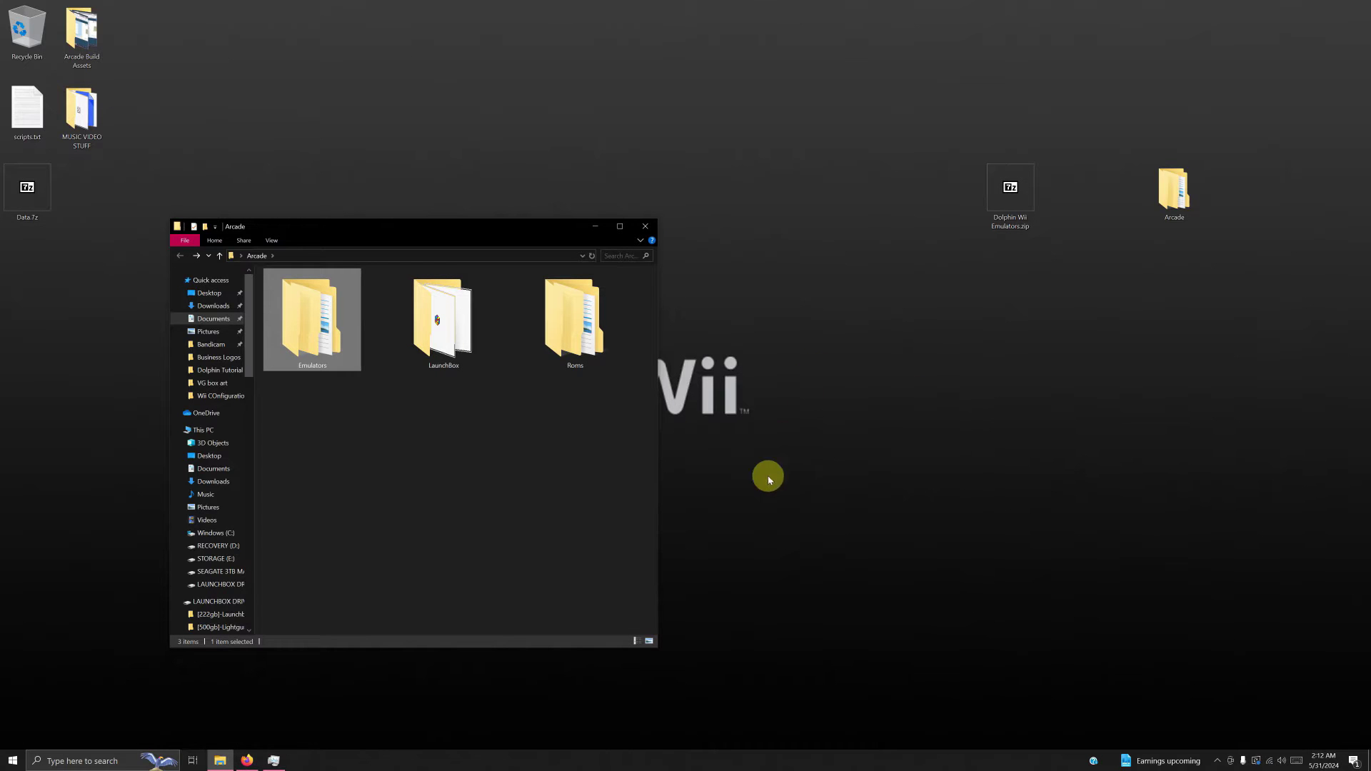
double_click(324, 333)
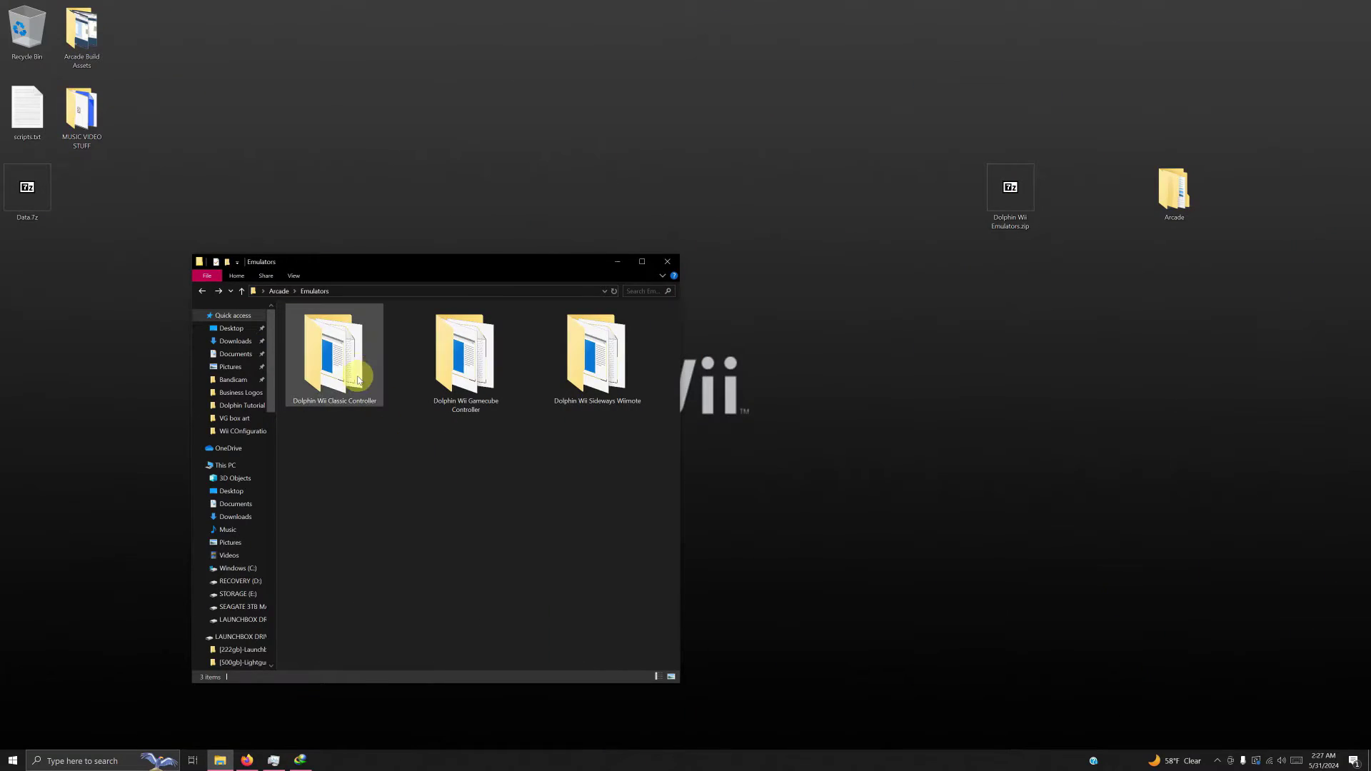
Launch Dolphin.exe from the Dolphin Wii Classic Controller folder and decline usage statistics reporting.
double_click(355, 372)
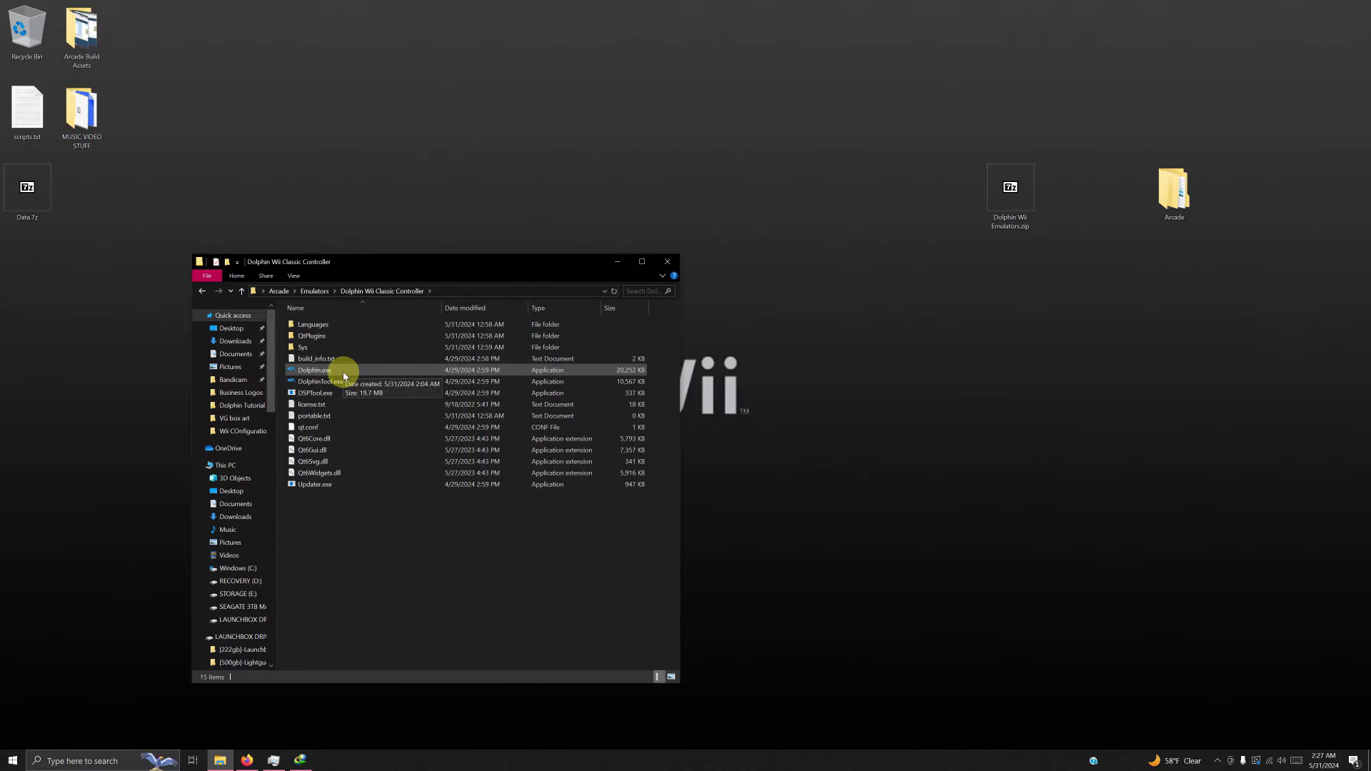
double_click(344, 373)
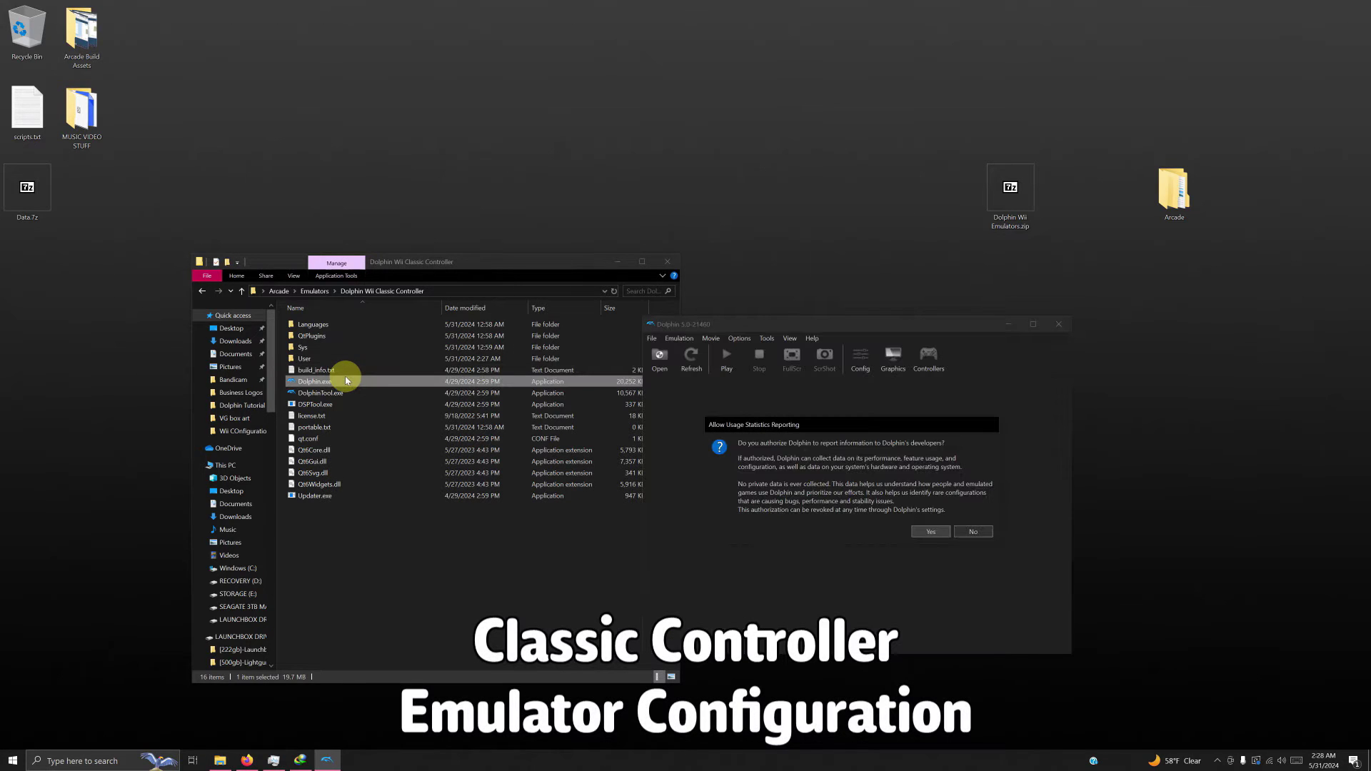
click(980, 531)
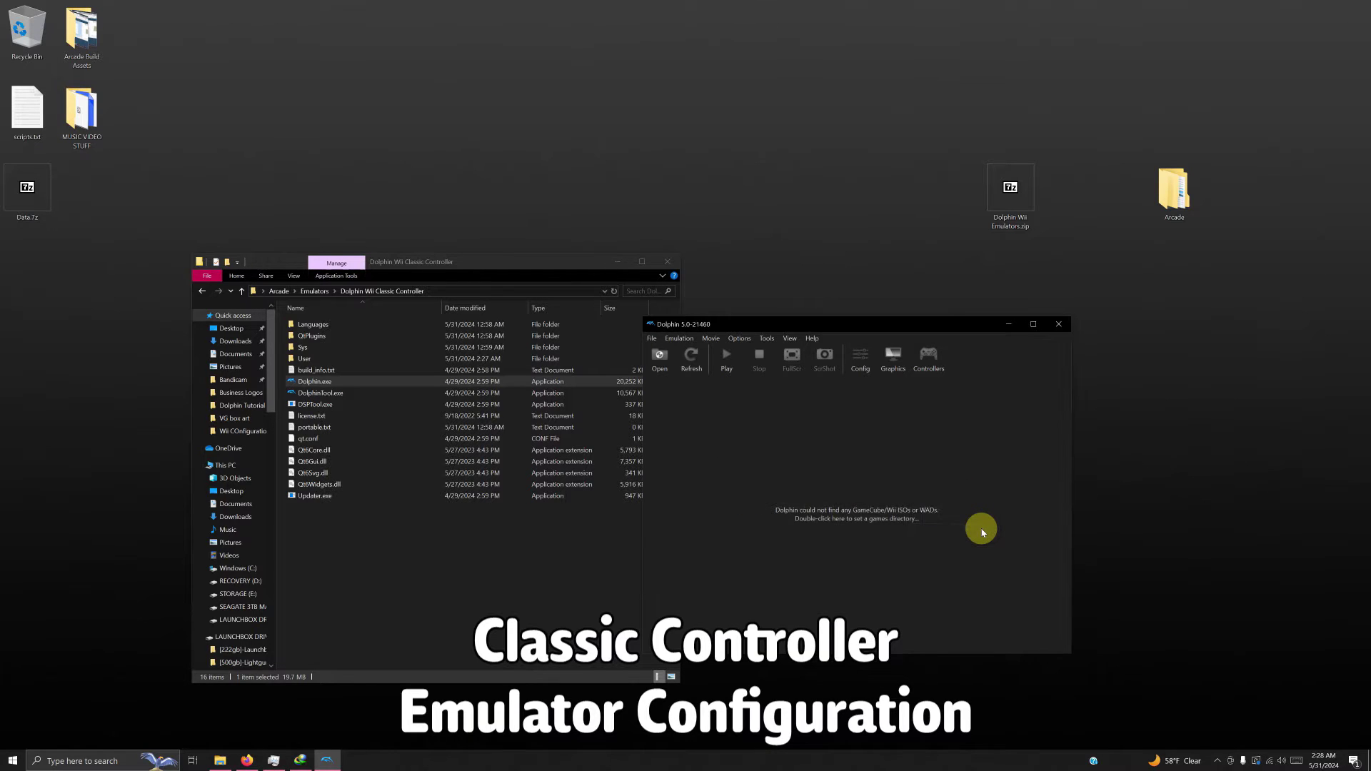
In the Dolphin configuration, set Auto Update to Don't Update and turn off Confirm on Stop.
click(855, 364)
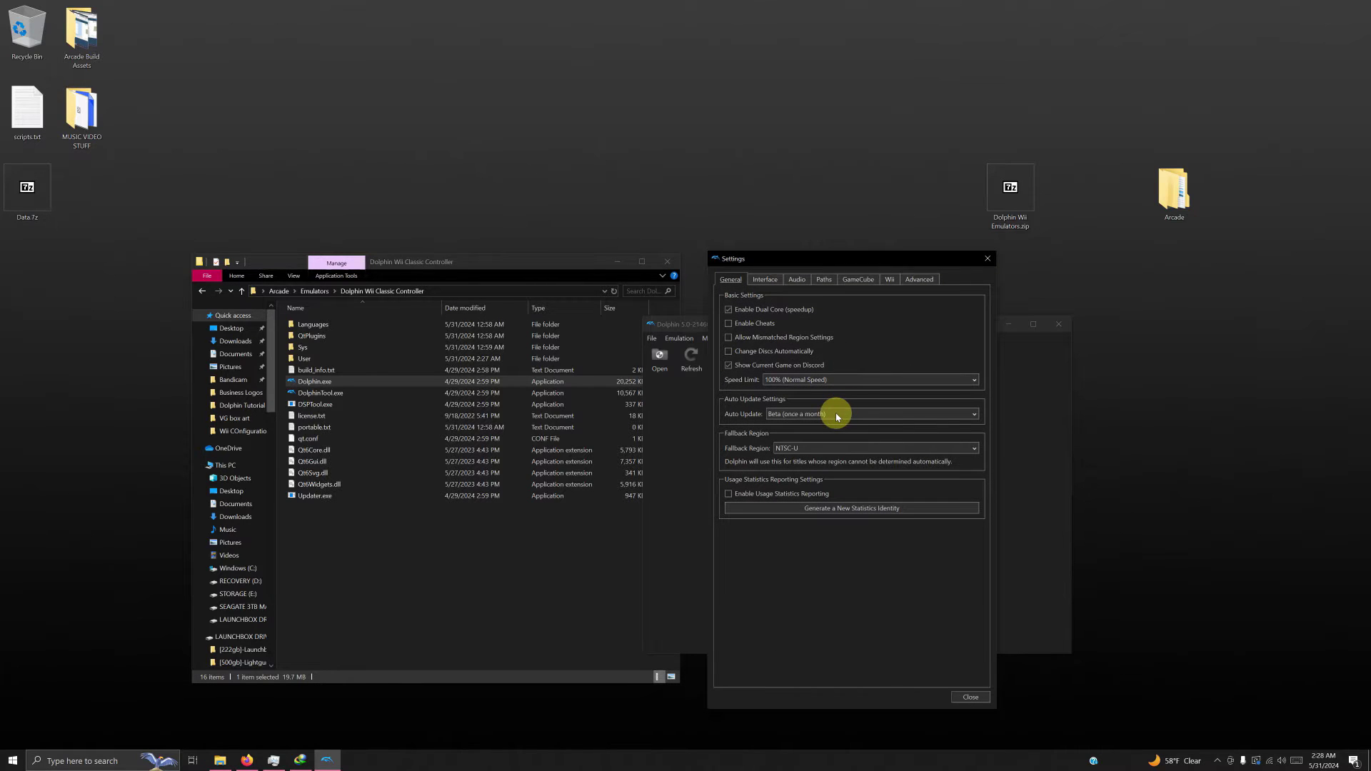
click(837, 416)
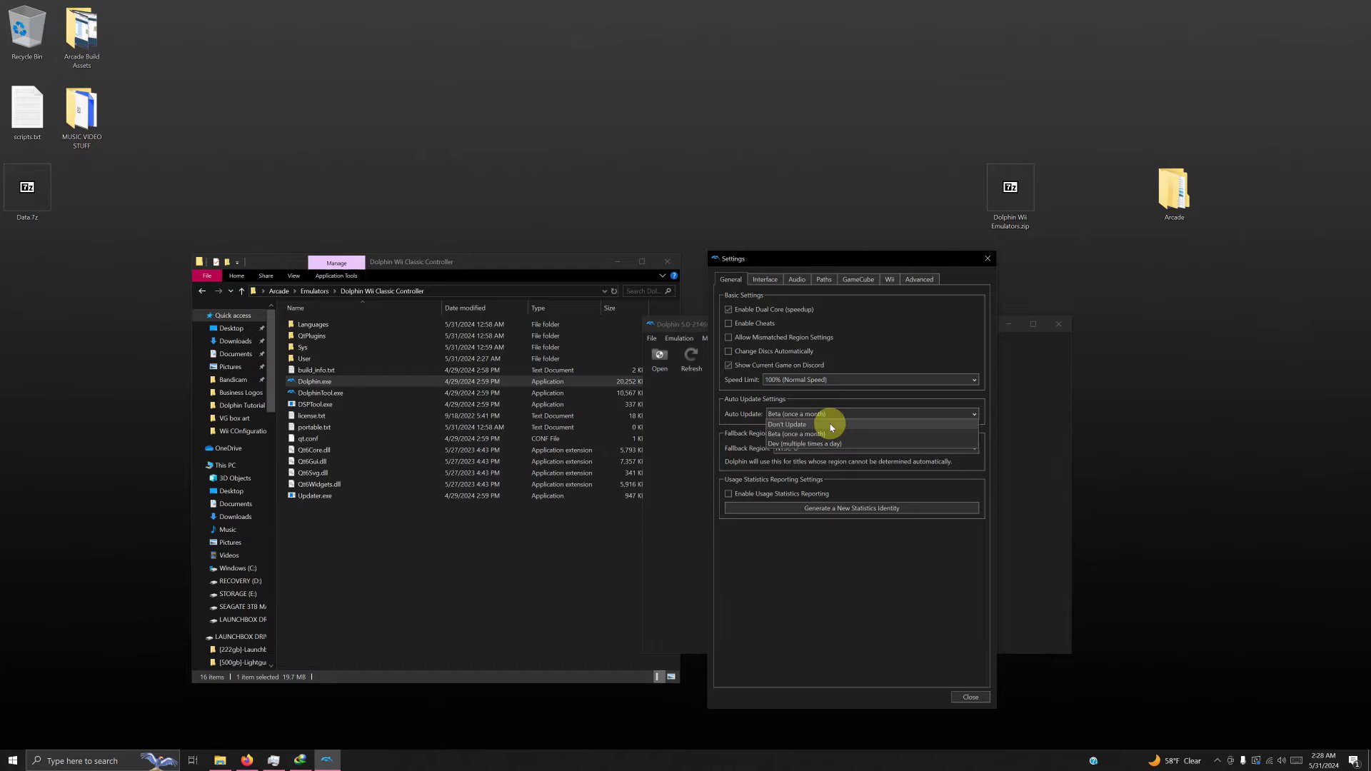
click(831, 425)
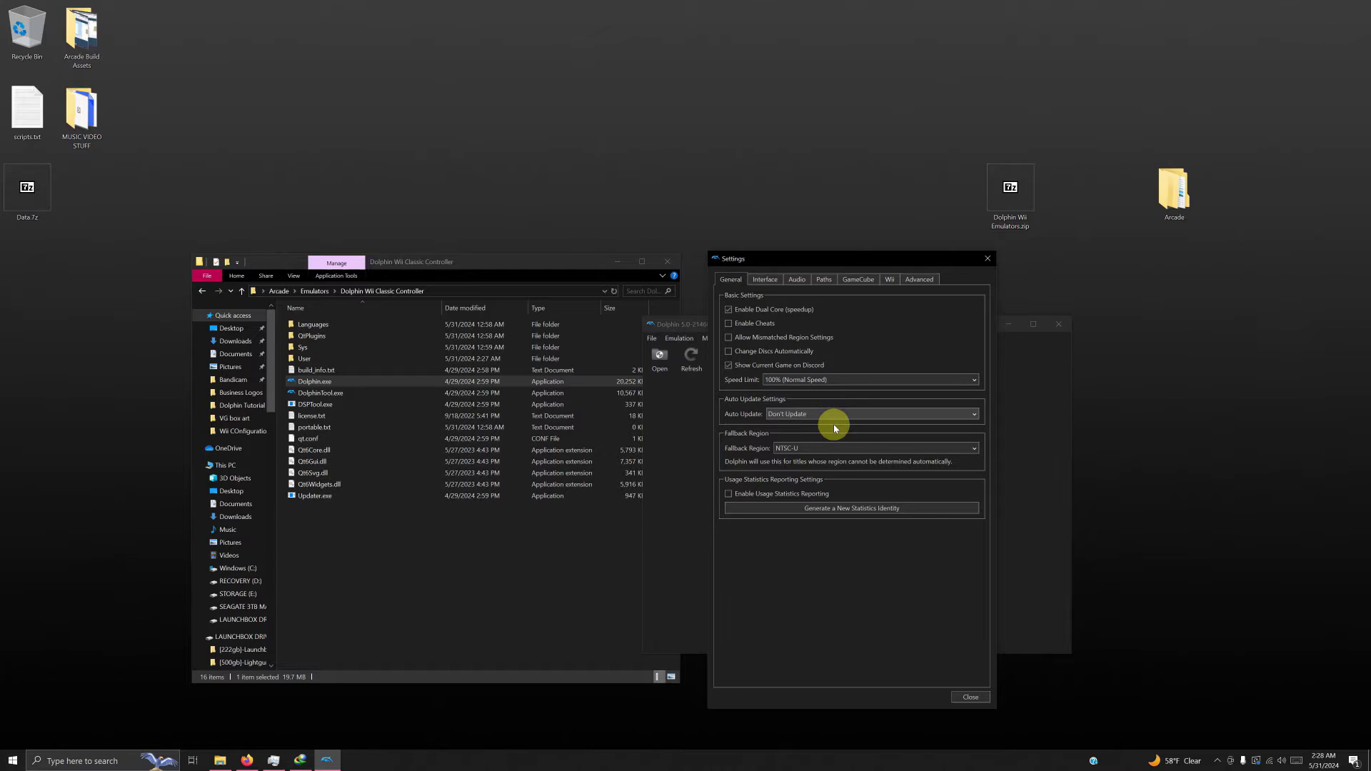
click(765, 282)
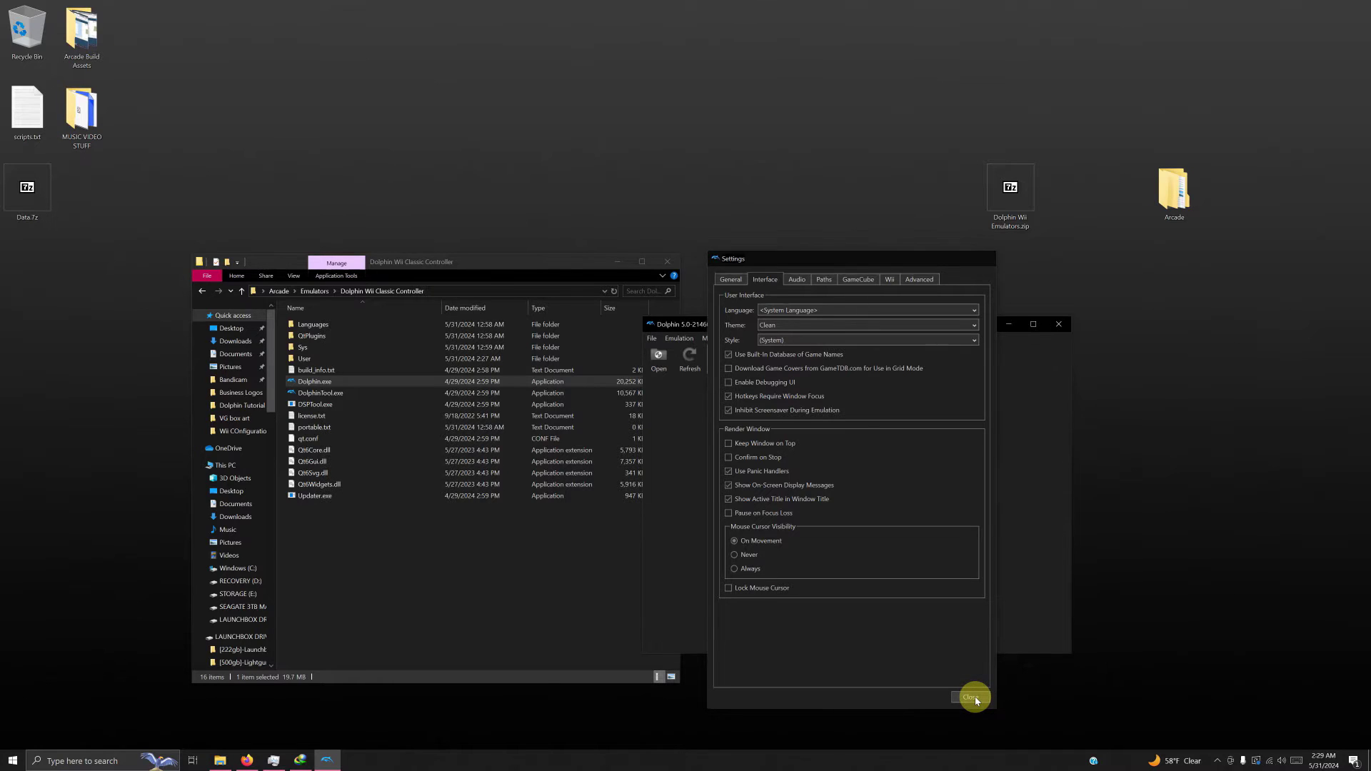
click(971, 698)
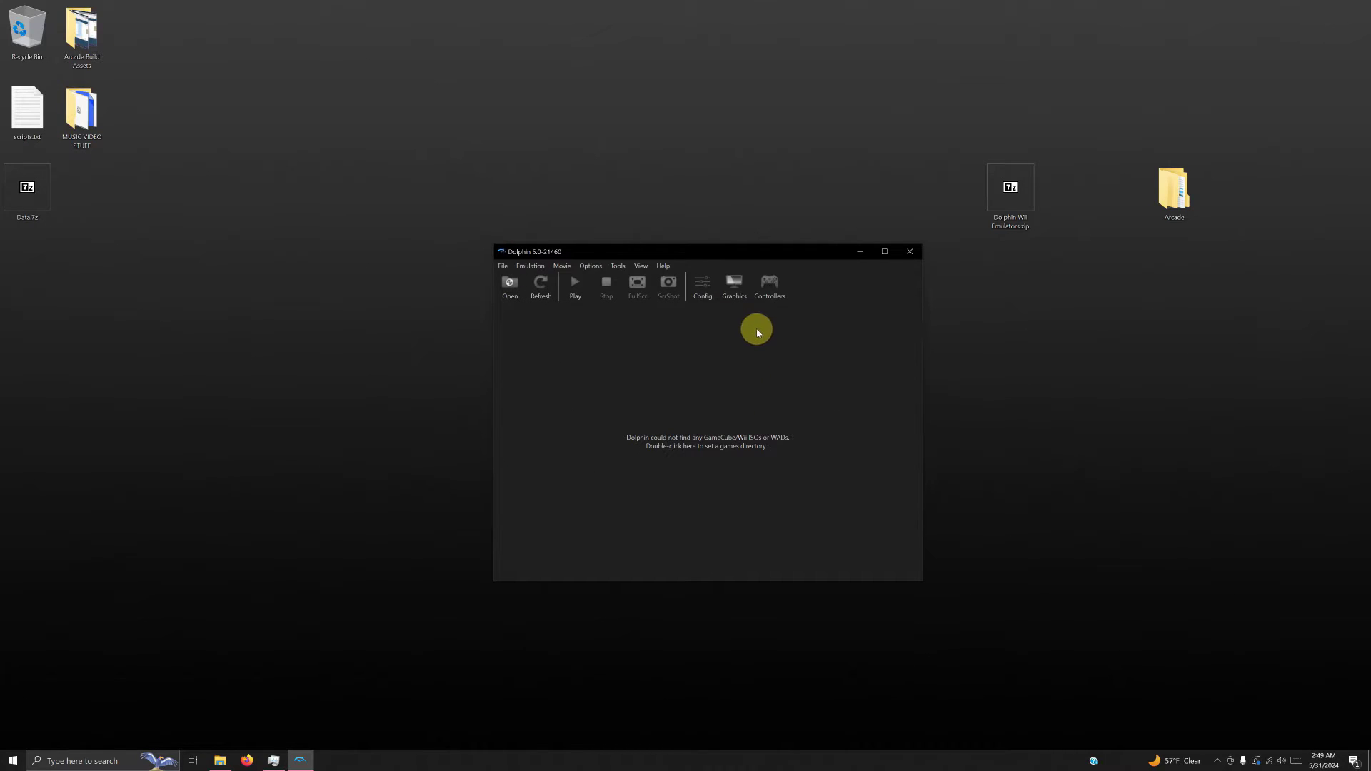
In the controller settings, set GameCube Port 1 to None and Wii Remote 2 to Emulated Wii Remote.
click(766, 289)
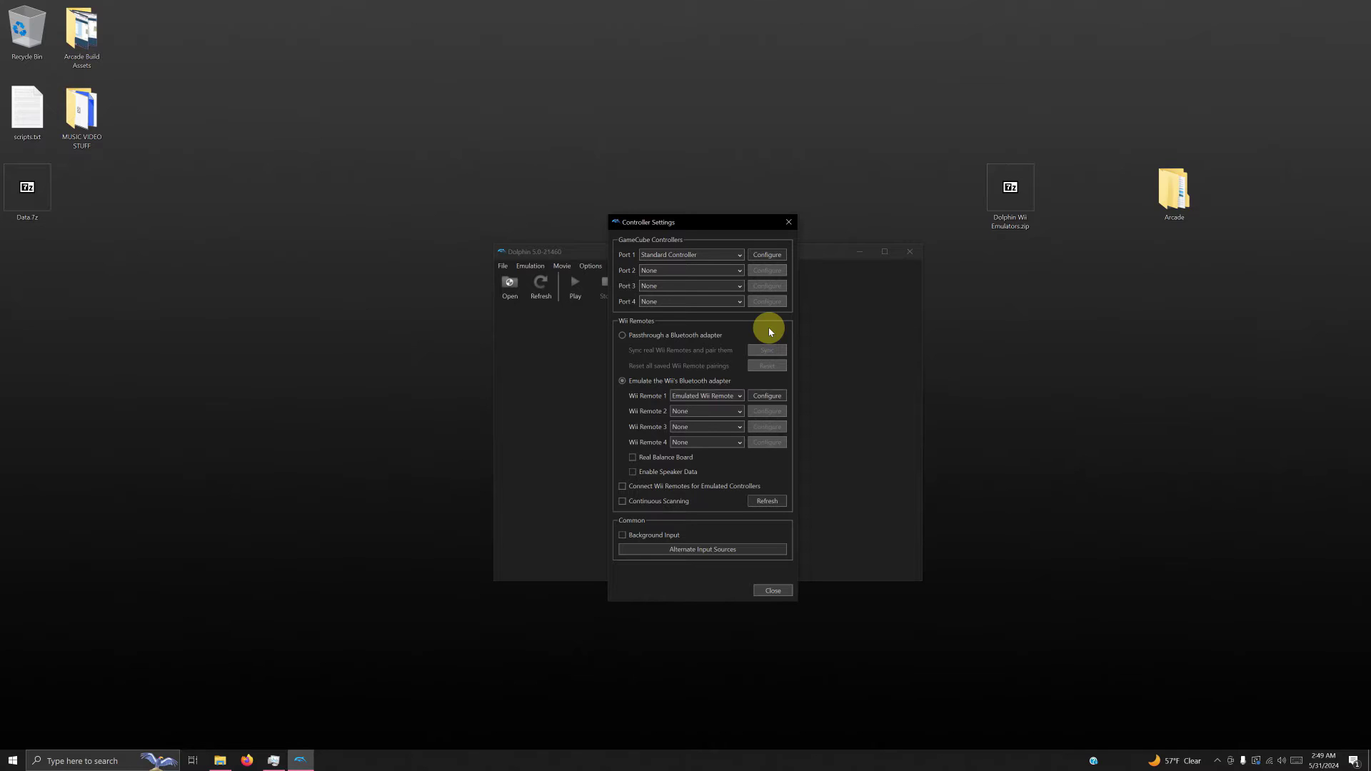
click(732, 256)
click(717, 270)
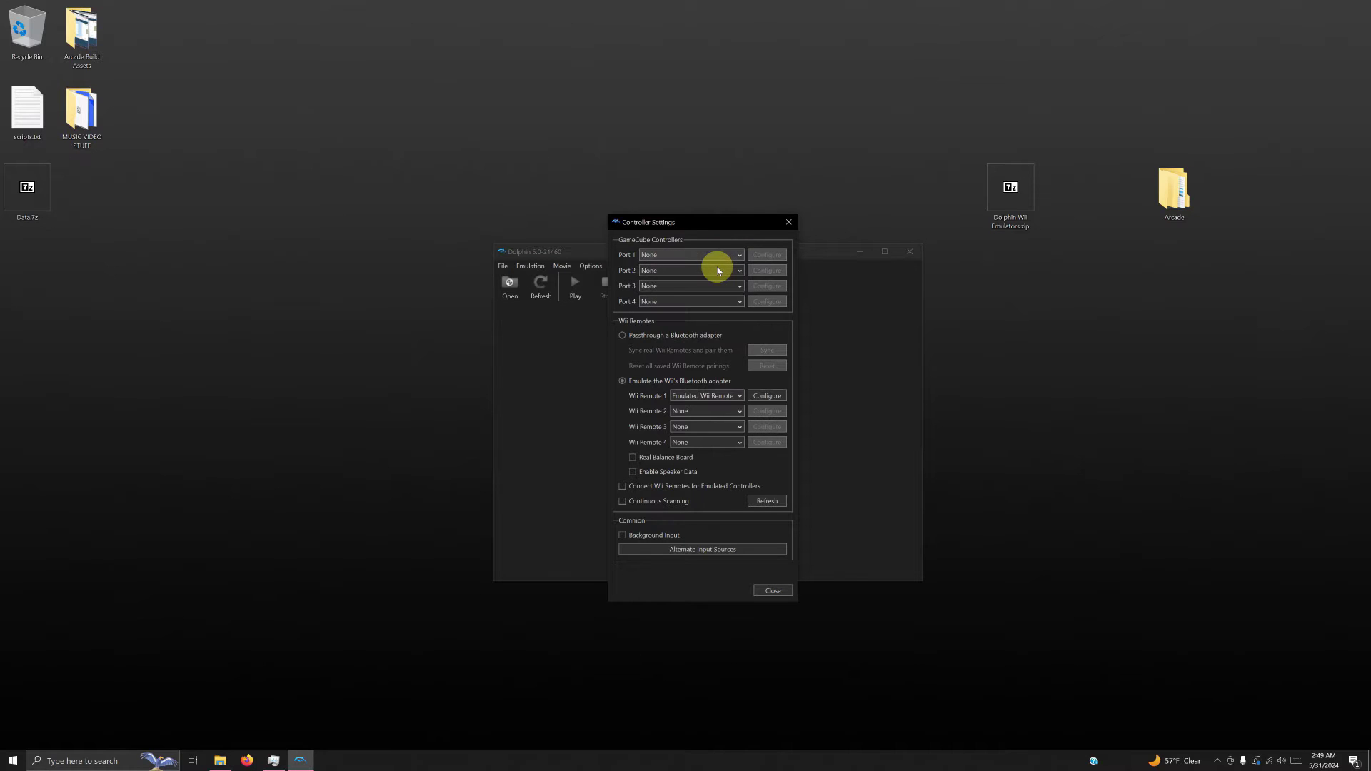
click(728, 413)
click(726, 432)
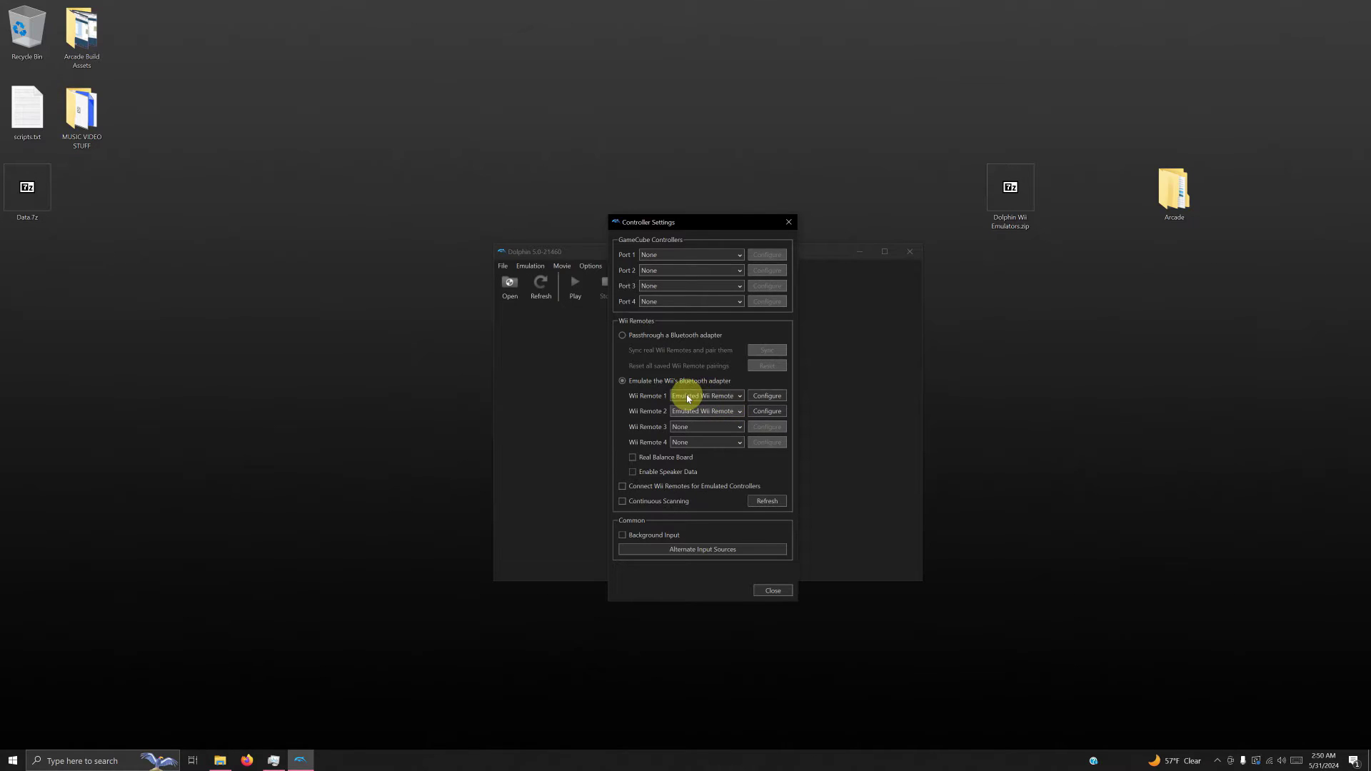
For Wii Remote 1, set the device to XInput/0/Gamepad and the extension to Classic Controller.
click(766, 397)
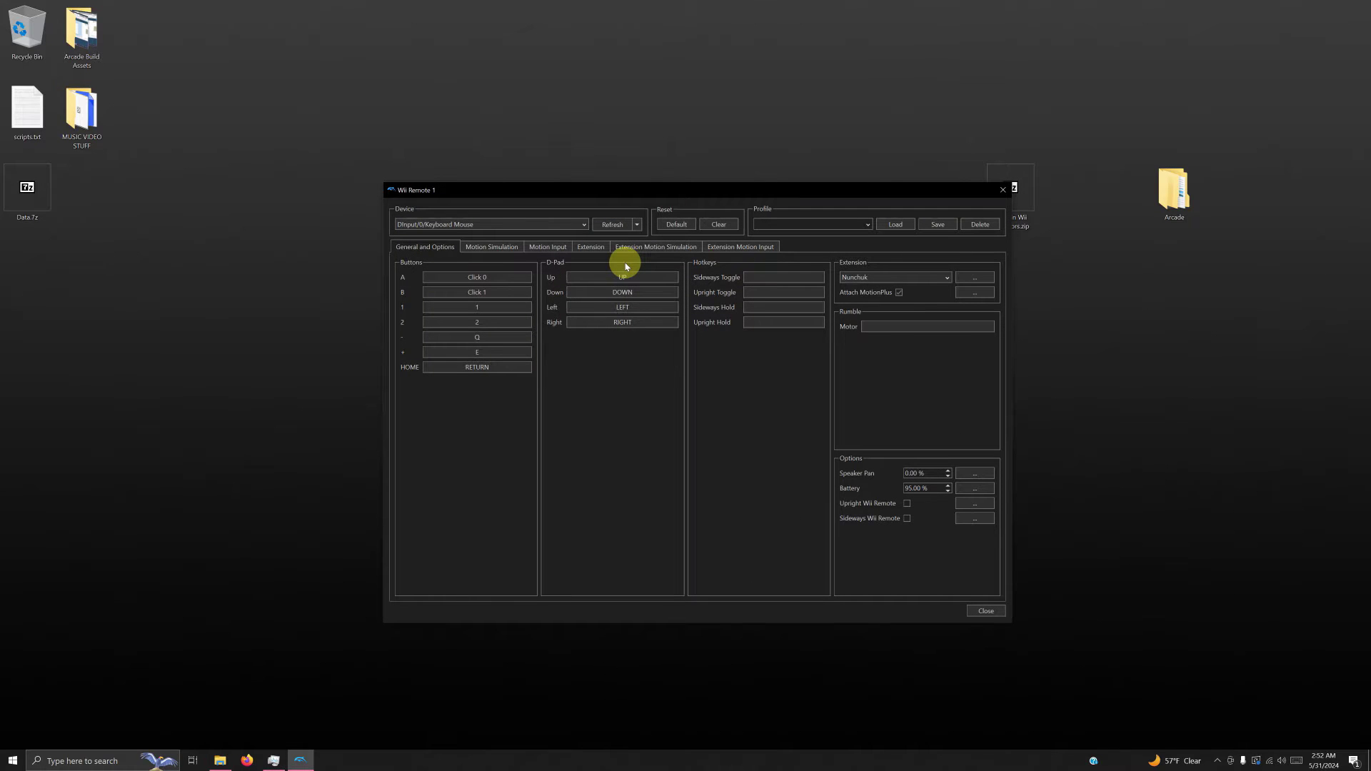
click(582, 227)
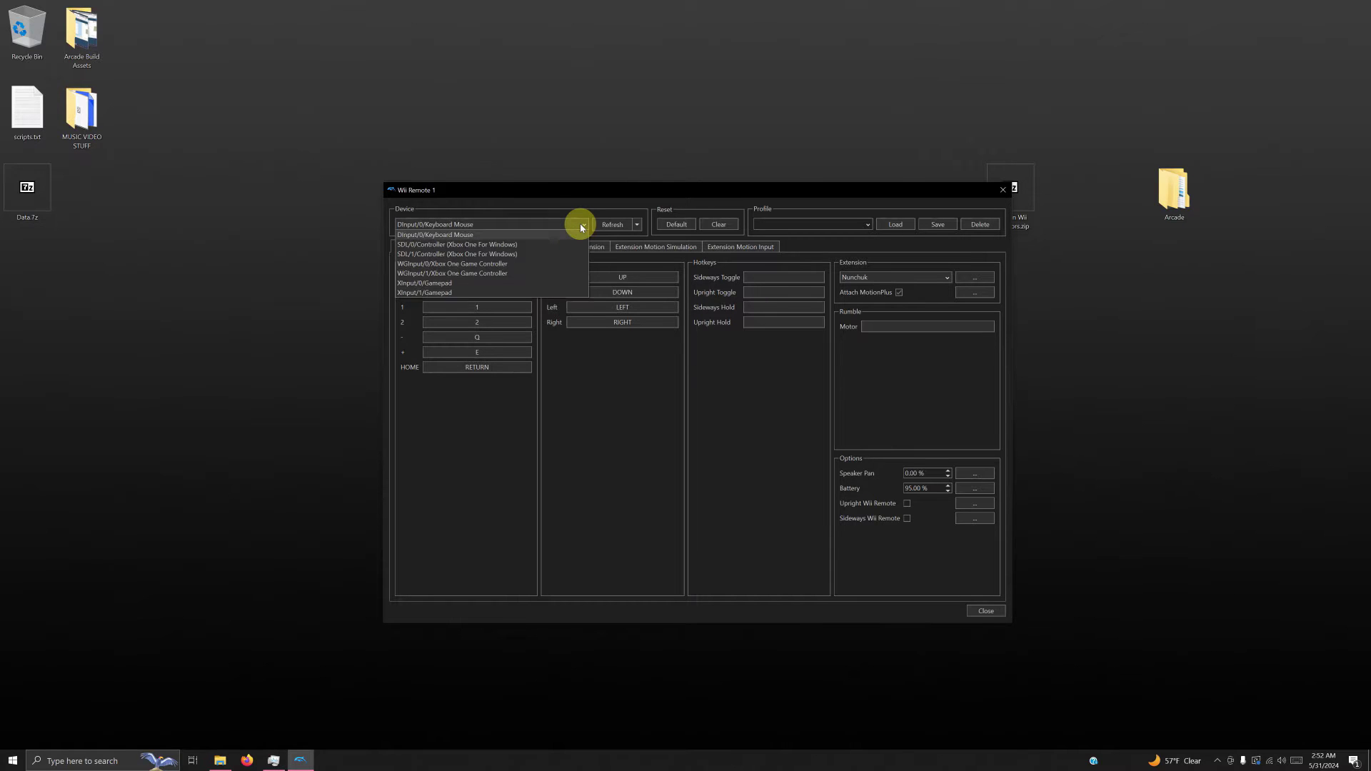
click(517, 283)
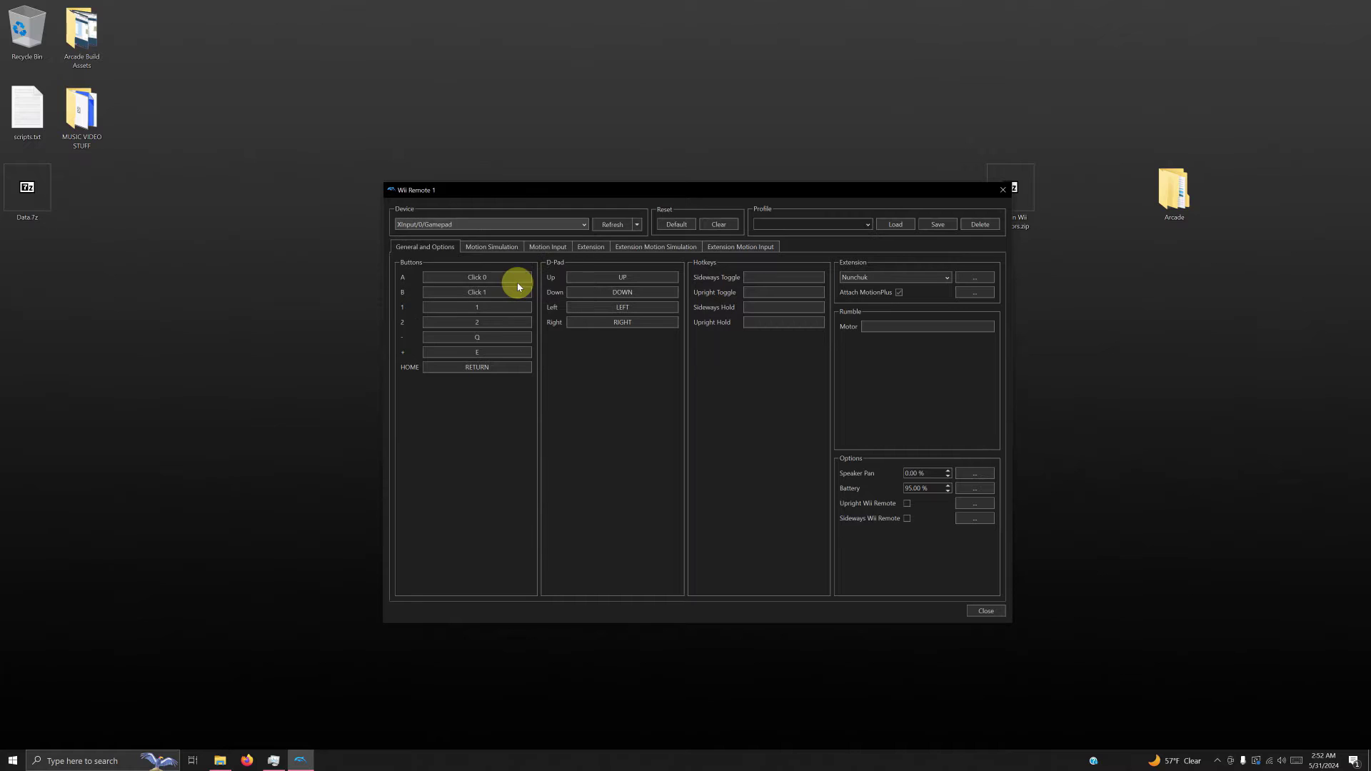
click(879, 279)
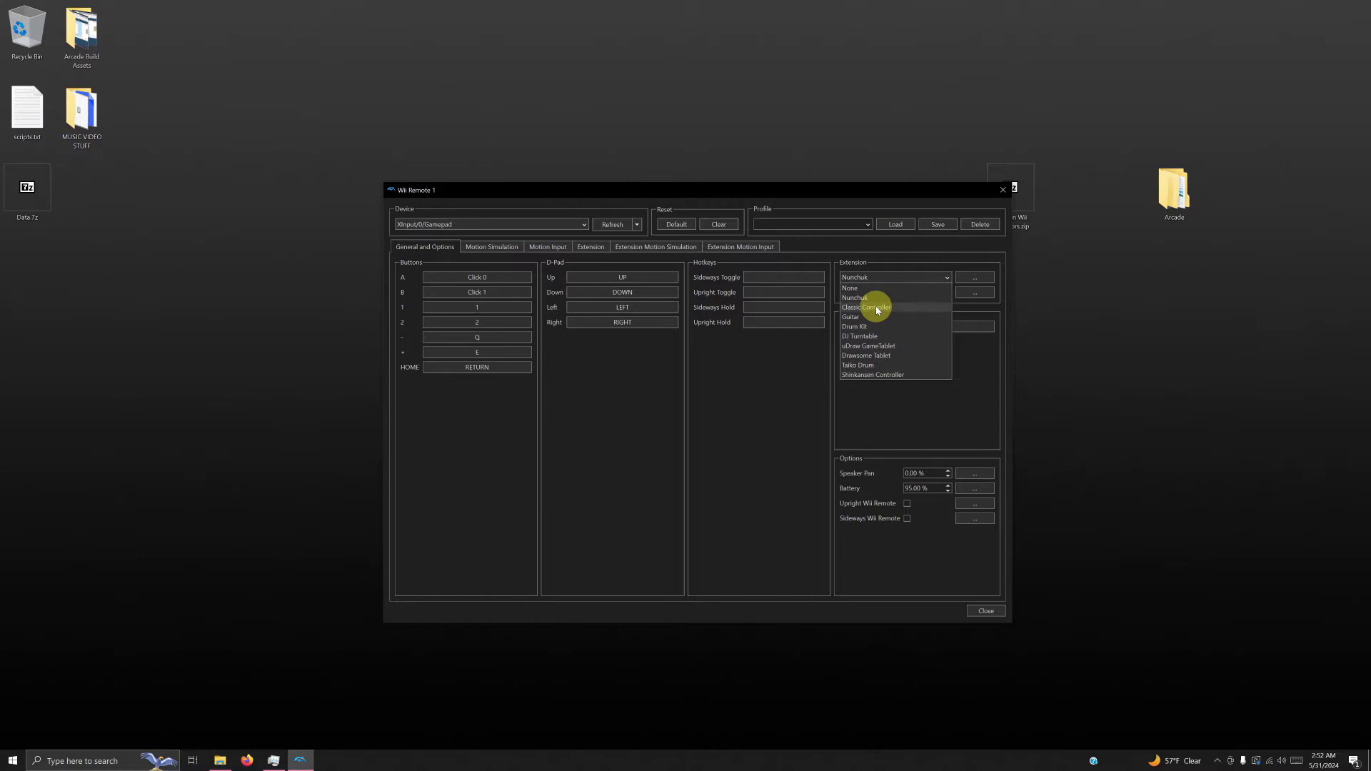
click(876, 309)
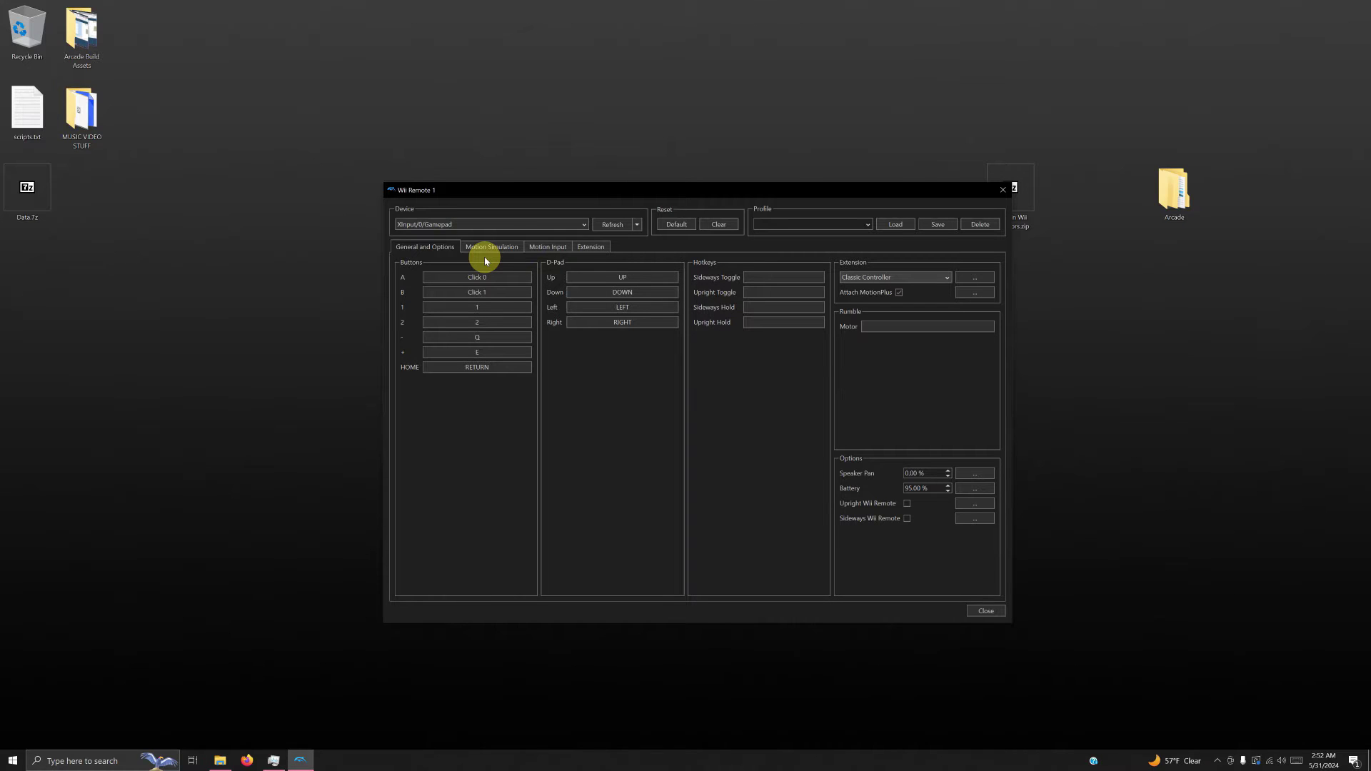
Map Wii Remote 1 buttons A, B, 1, 2, - and + to Button A, B, X, Y, Back and Start, and clear HOME.
click(477, 277)
click(477, 292)
click(477, 308)
click(476, 322)
click(469, 337)
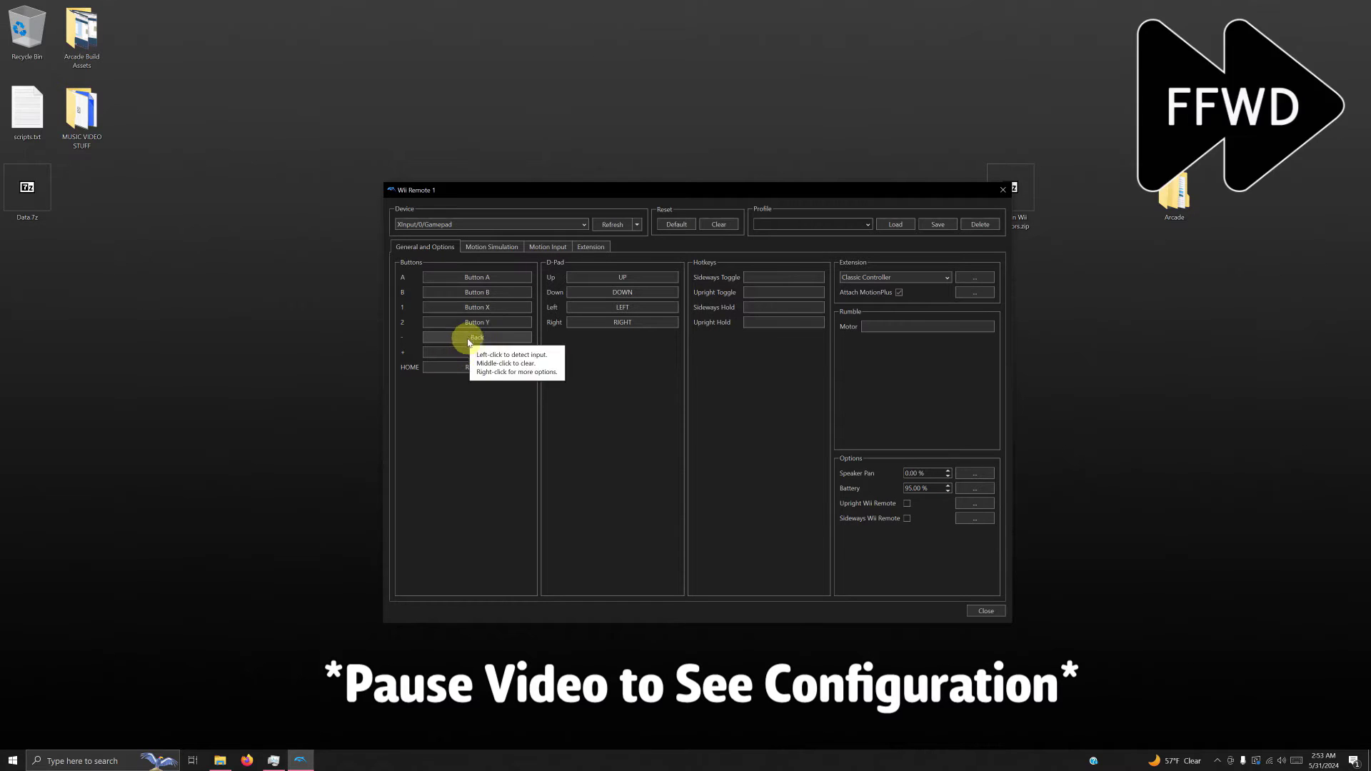
click(471, 352)
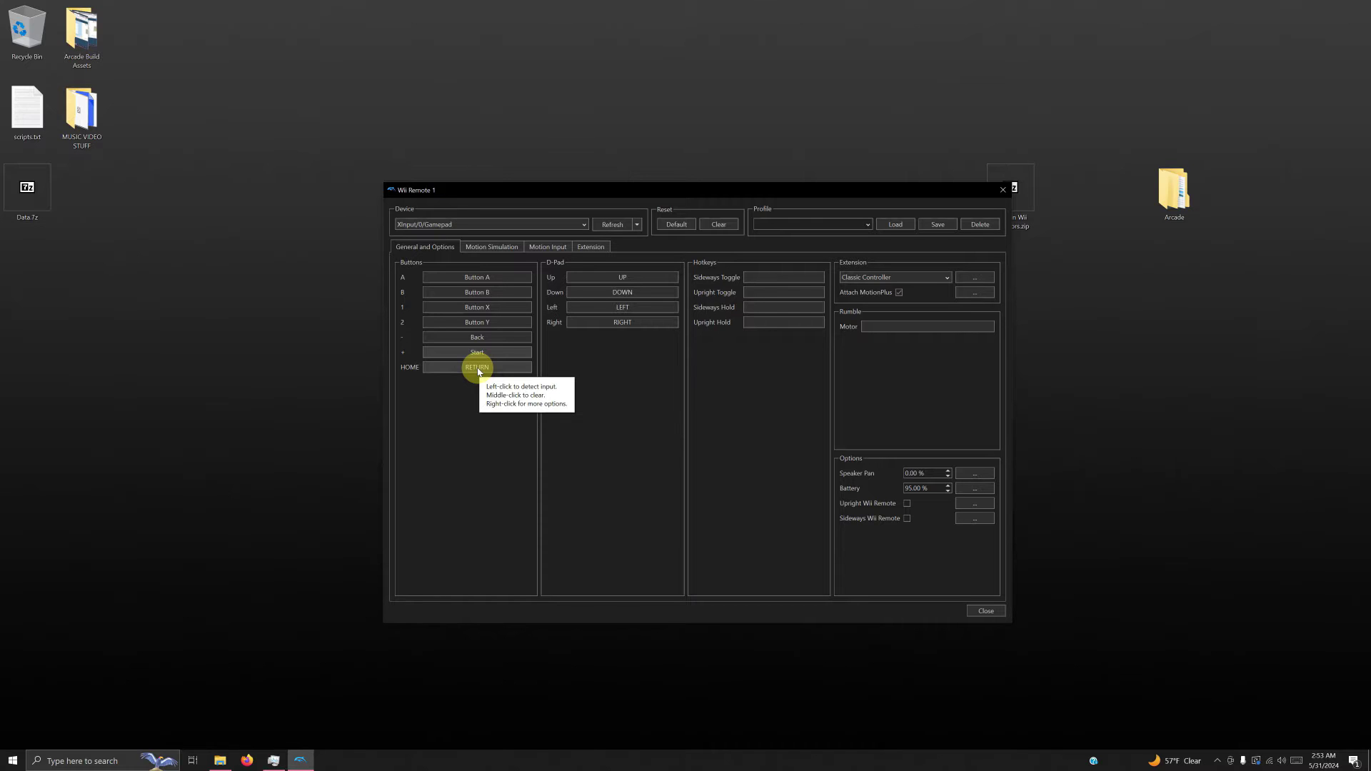
click(477, 367)
Map the Wii Remote 1 D-Pad's Up, Down, Left and Right to Pad N, Pad S, Pad W and Pad E.
click(621, 277)
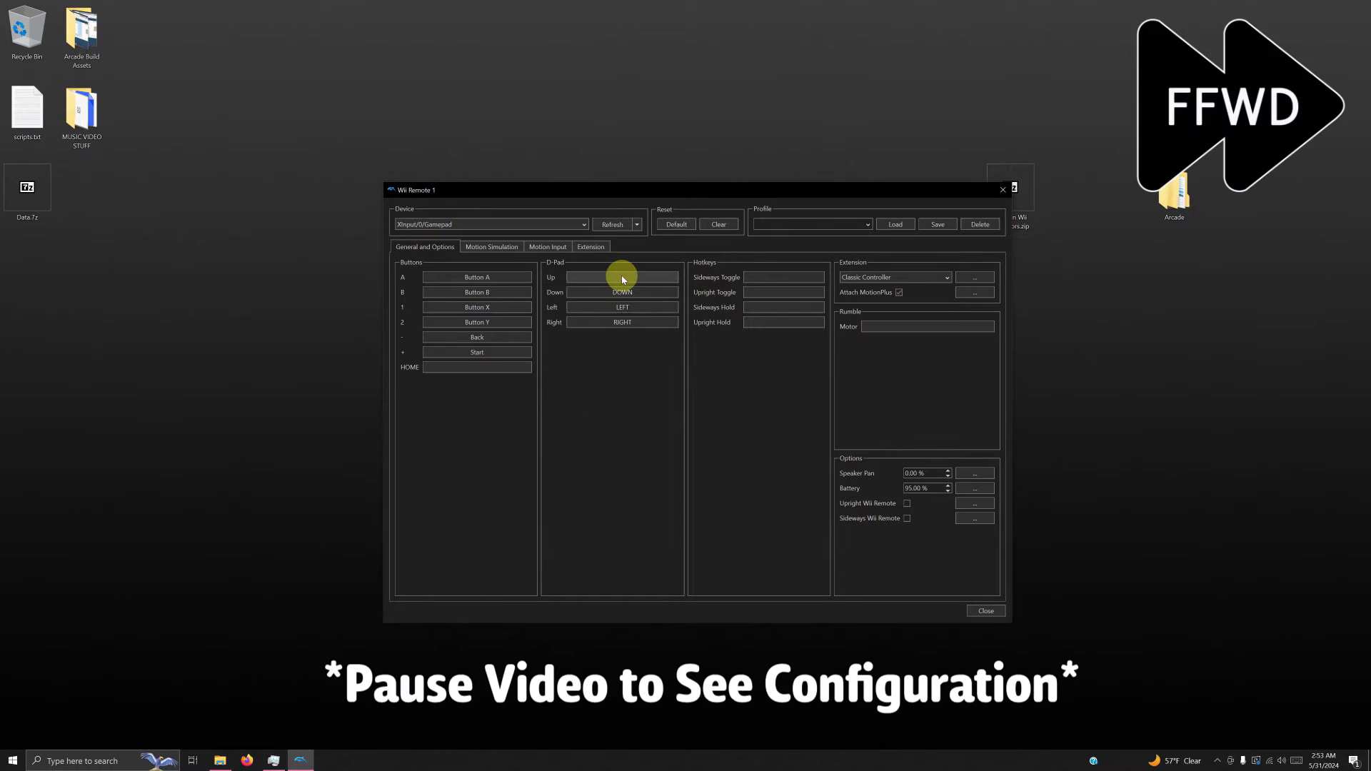
click(622, 292)
click(623, 307)
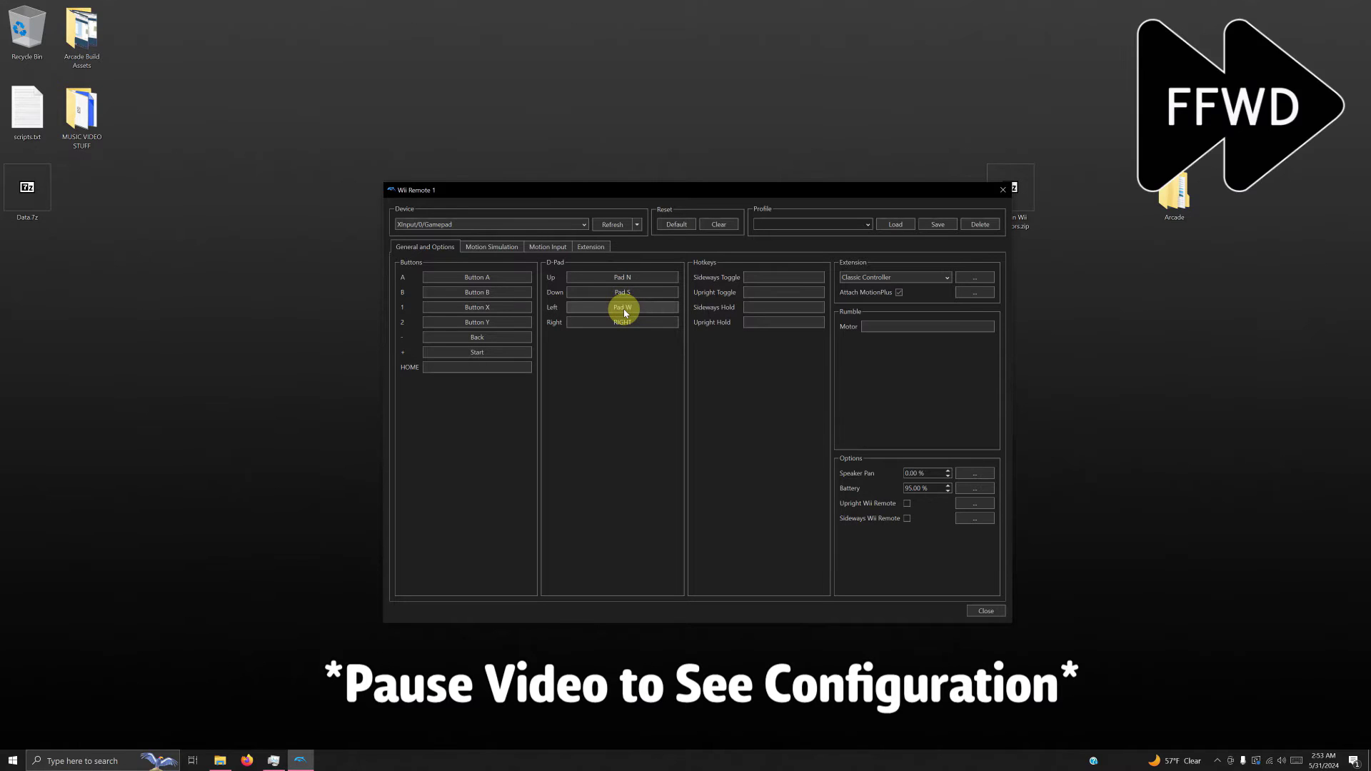
click(617, 322)
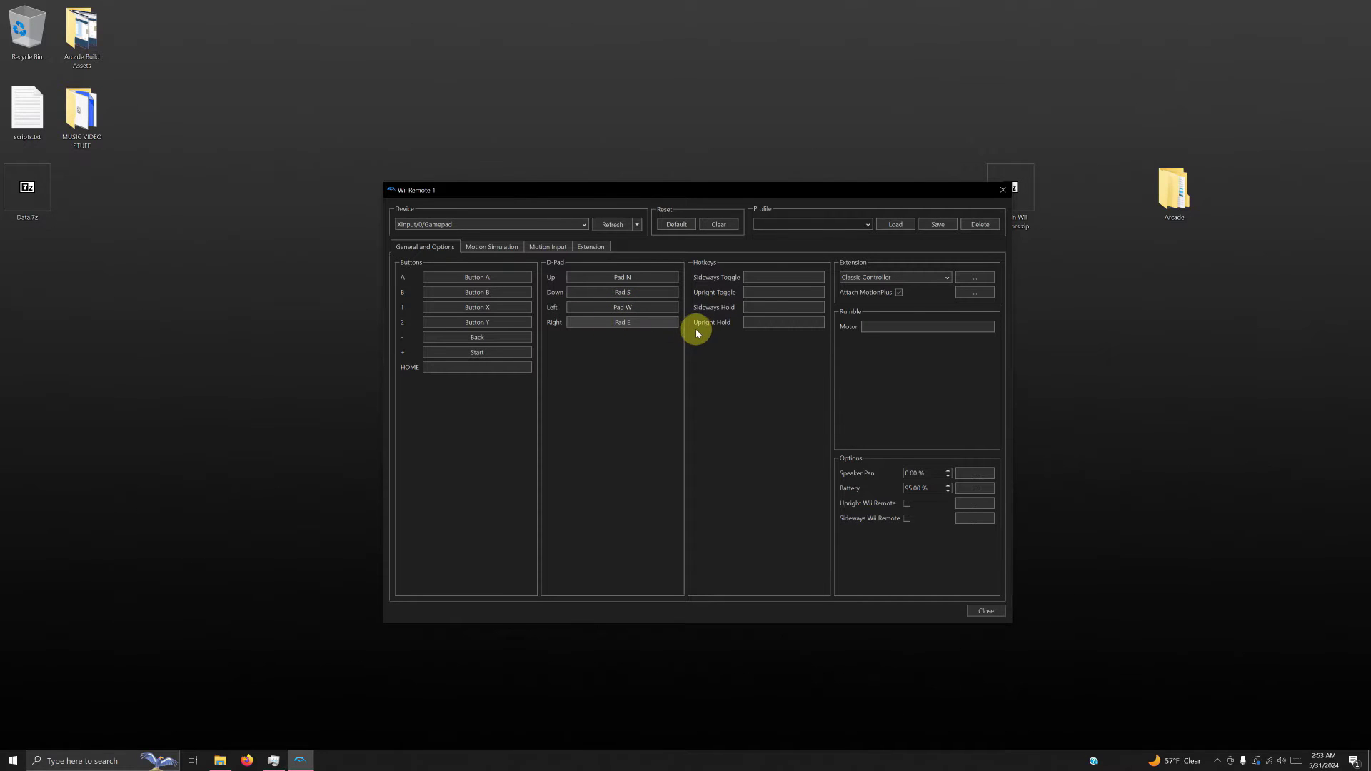
Map Classic Controller extension buttons A, B, X, Y, ZL, ZR, - and + to Button A, B, X, Y, Shoulder L, Shoulder R, Back and Start.
click(600, 248)
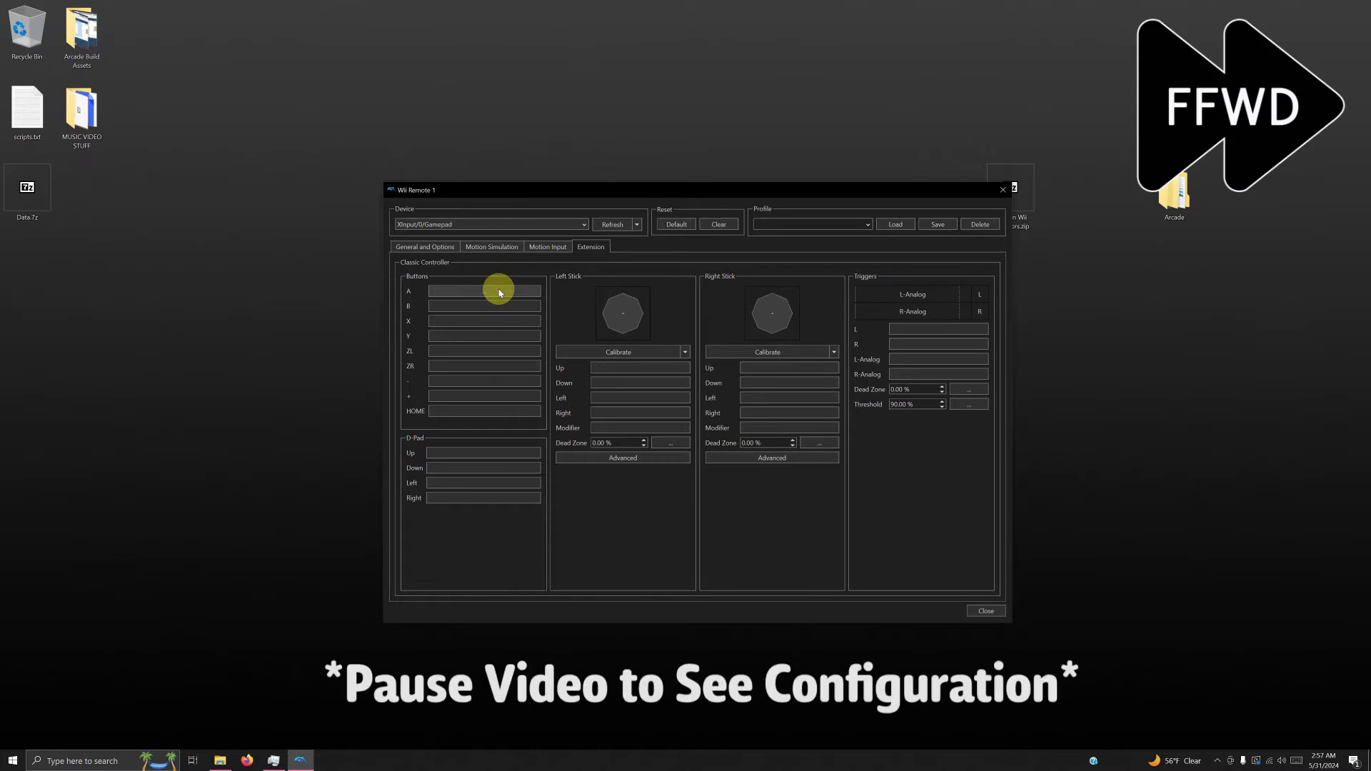
click(496, 306)
click(478, 321)
click(482, 336)
click(483, 351)
click(483, 366)
click(483, 381)
click(485, 395)
Map the Classic Controller extension's D-Pad directions to Pad N, Pad S, Pad W and Pad E.
click(484, 452)
click(483, 468)
click(484, 483)
click(483, 498)
Map the Classic Controller's left and right stick directions to the gamepad's matching Left and Right Y+, Y-, X- and X+ axes.
click(638, 368)
click(637, 383)
click(638, 398)
click(637, 413)
click(789, 398)
click(789, 413)
Map the Classic Controller triggers L, R, L-Analog and R-Analog to Trigger L, Trigger R, Thumb L and Thumb R.
click(938, 330)
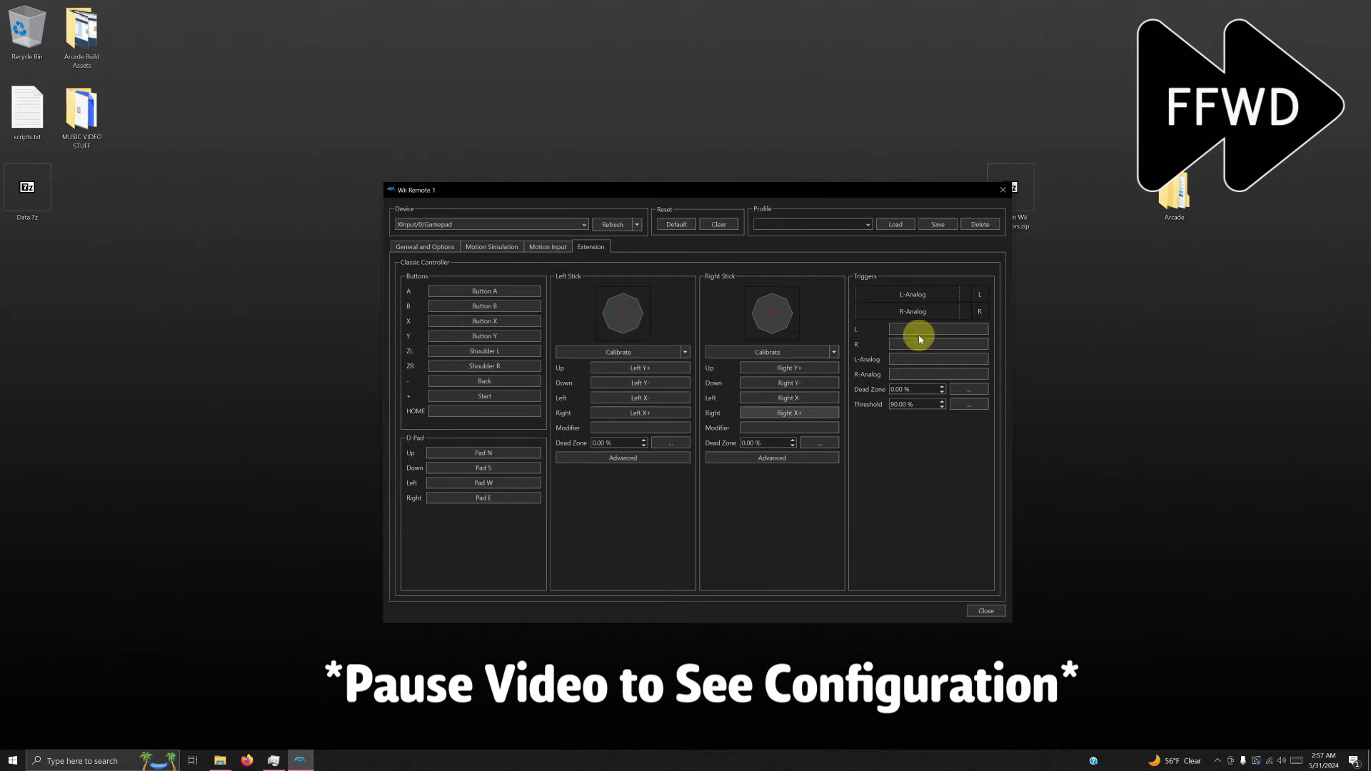
click(939, 344)
click(938, 359)
click(936, 374)
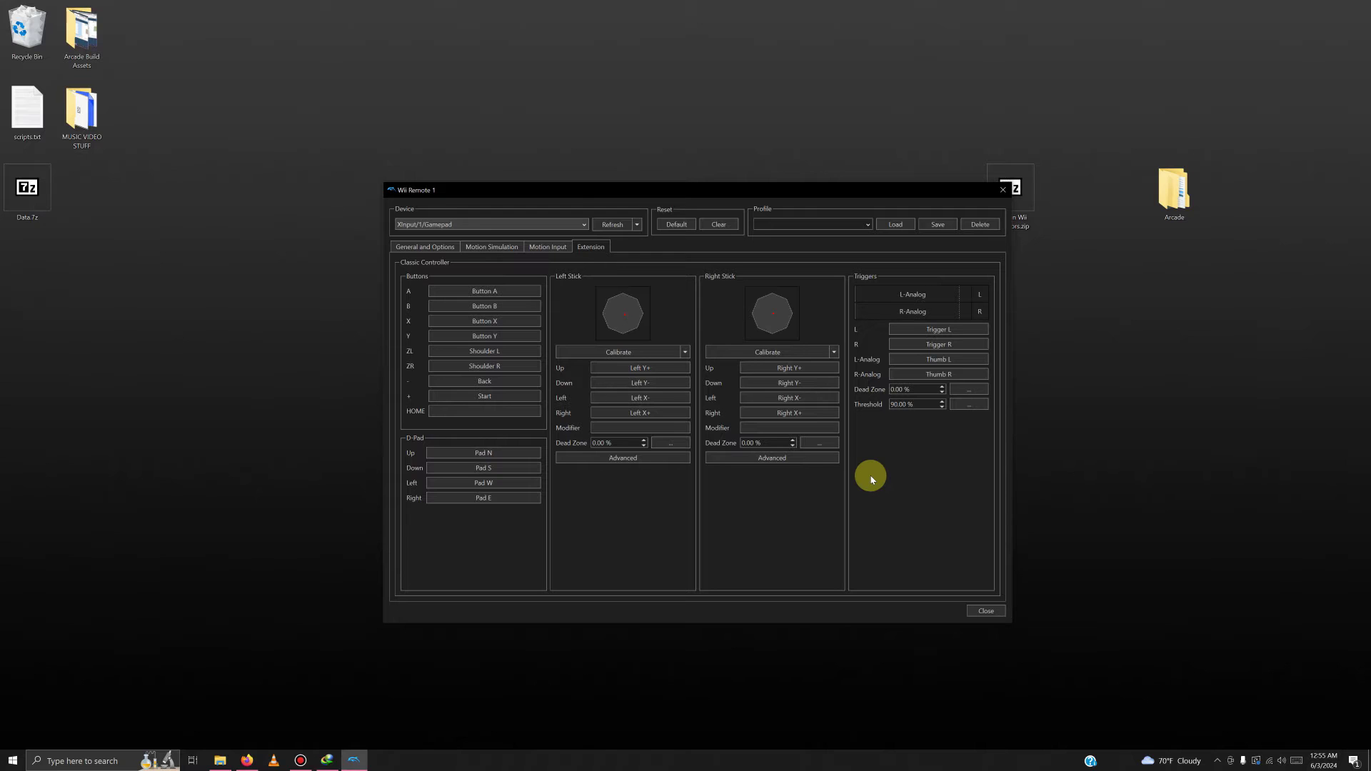
In Wii Remote 1's motion simulation, map Shake X, Y and Z to Thumb L, Thumb R and Trigger R.
click(498, 247)
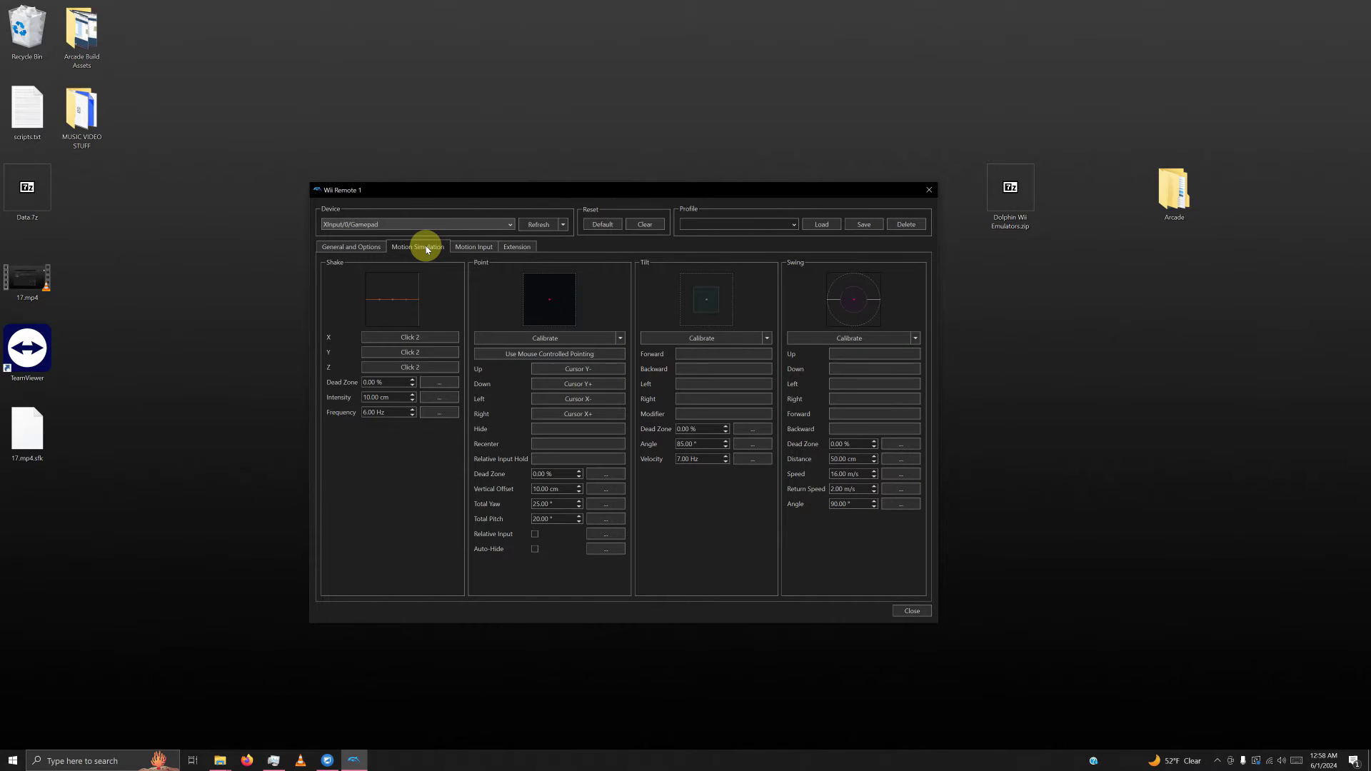
click(419, 354)
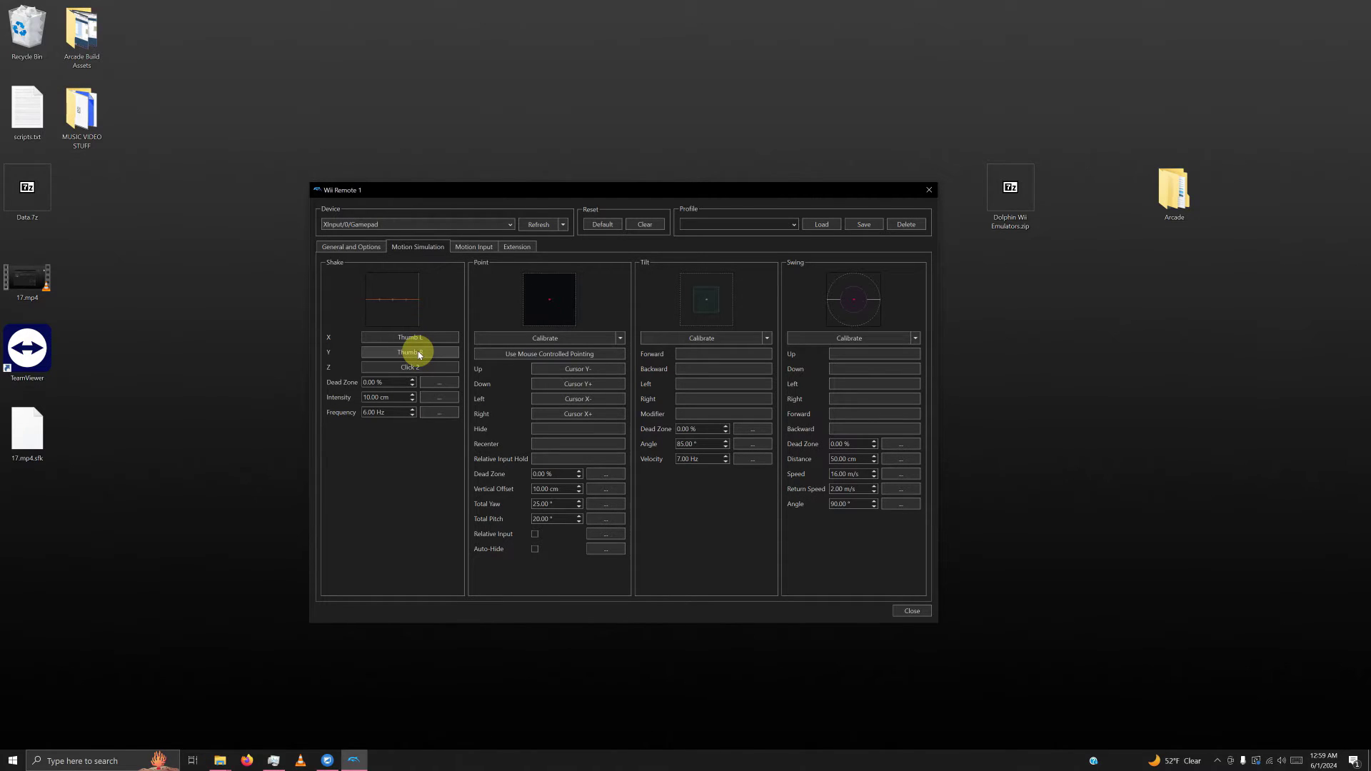
click(416, 369)
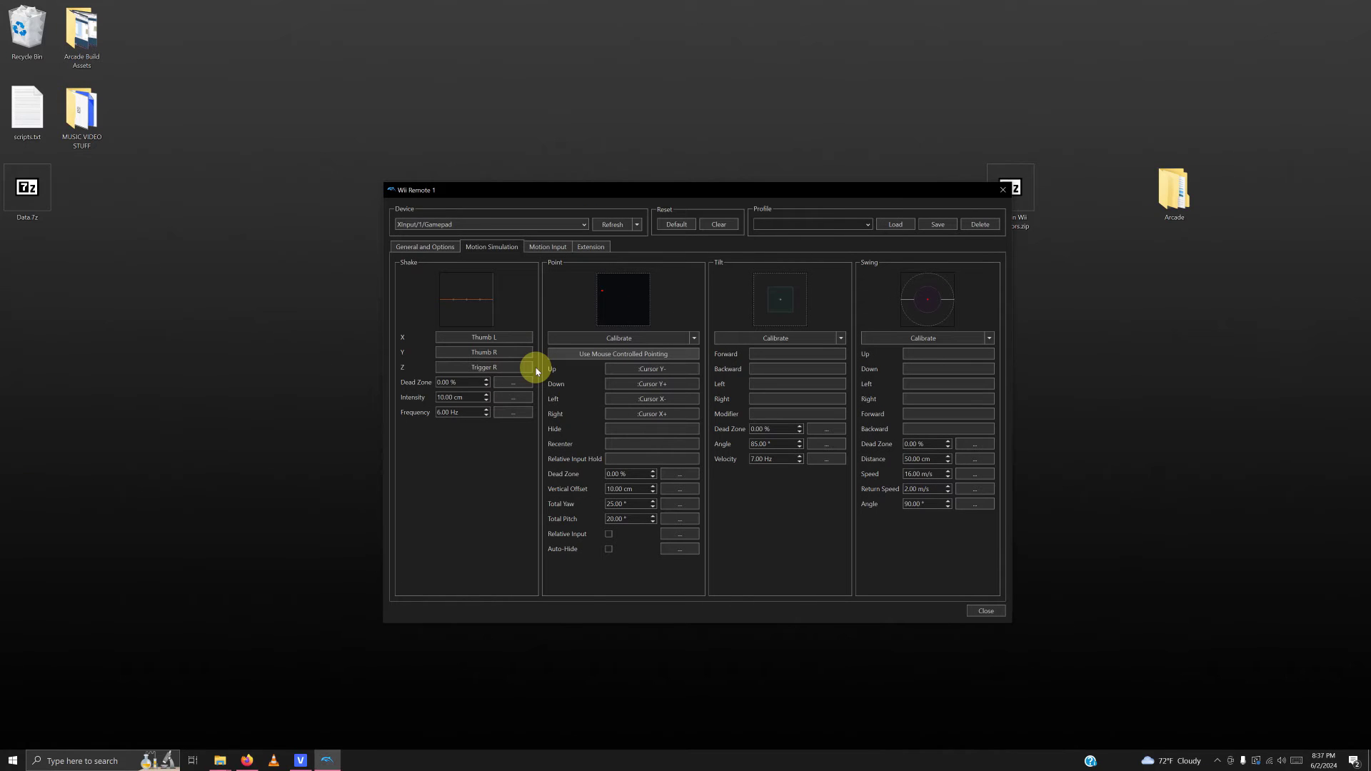
Map the Point directions Up, Down, Left and Right to Right Y+, Right Y-, Right X- and Right X+.
click(623, 374)
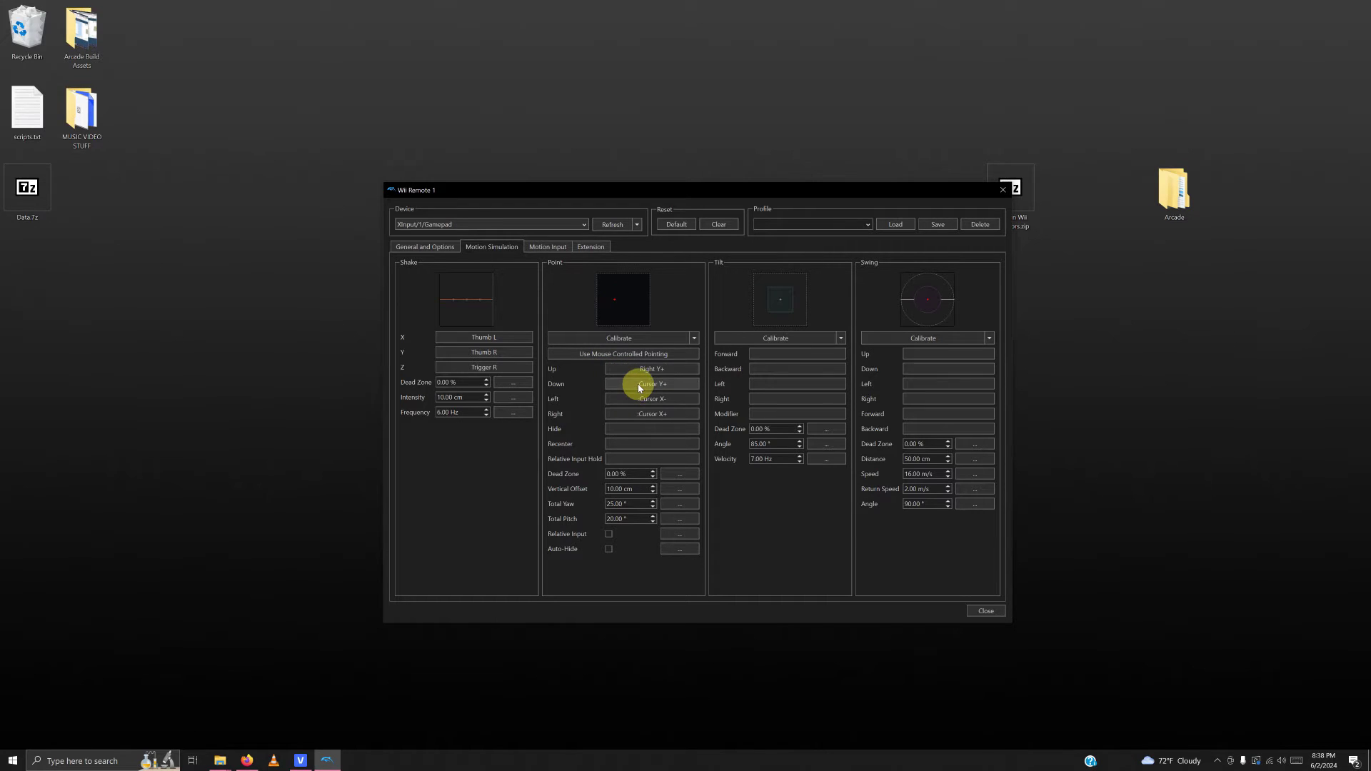
click(649, 397)
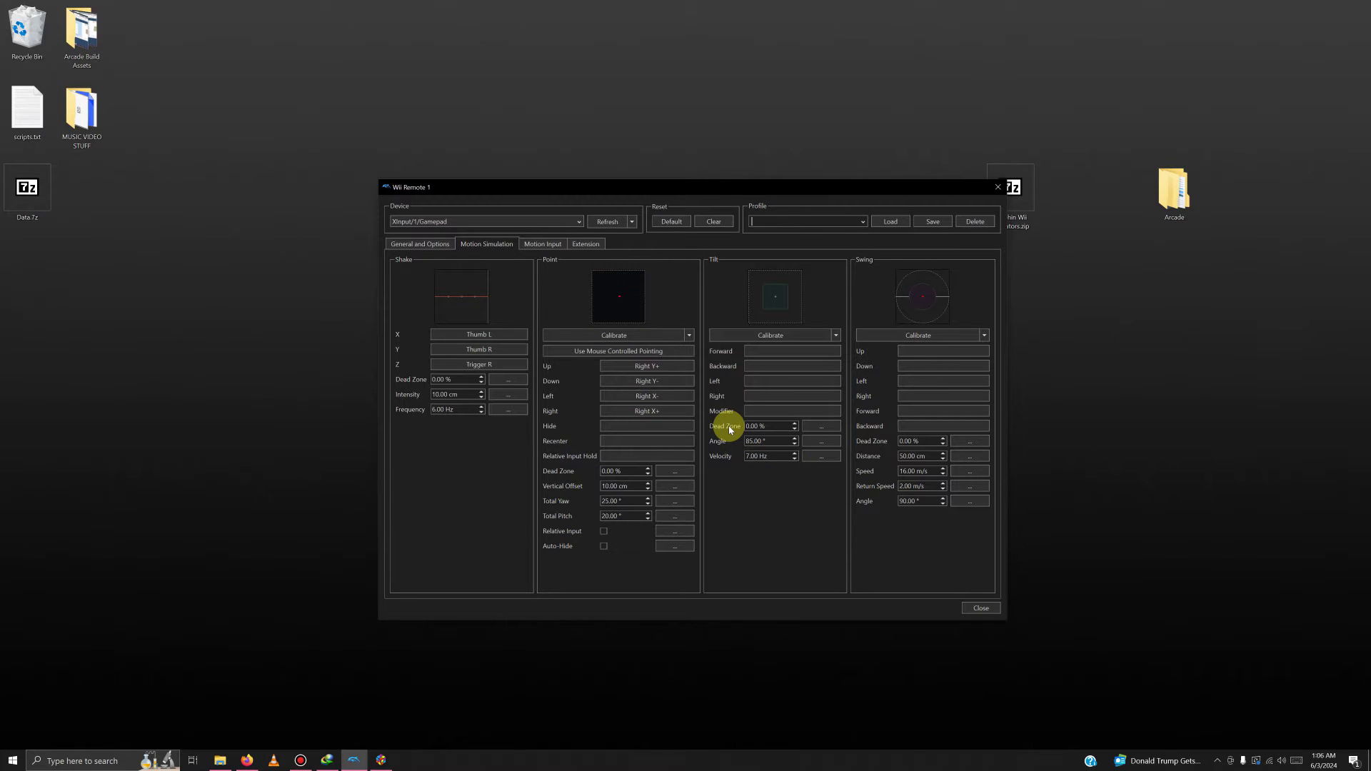
Save the Wii Remote 1 mapping as the profile "Dolphin Wii Classic Controller" and close its configuration.
click(796, 223)
text(Dolphin Wii Classic Controller)
click(940, 228)
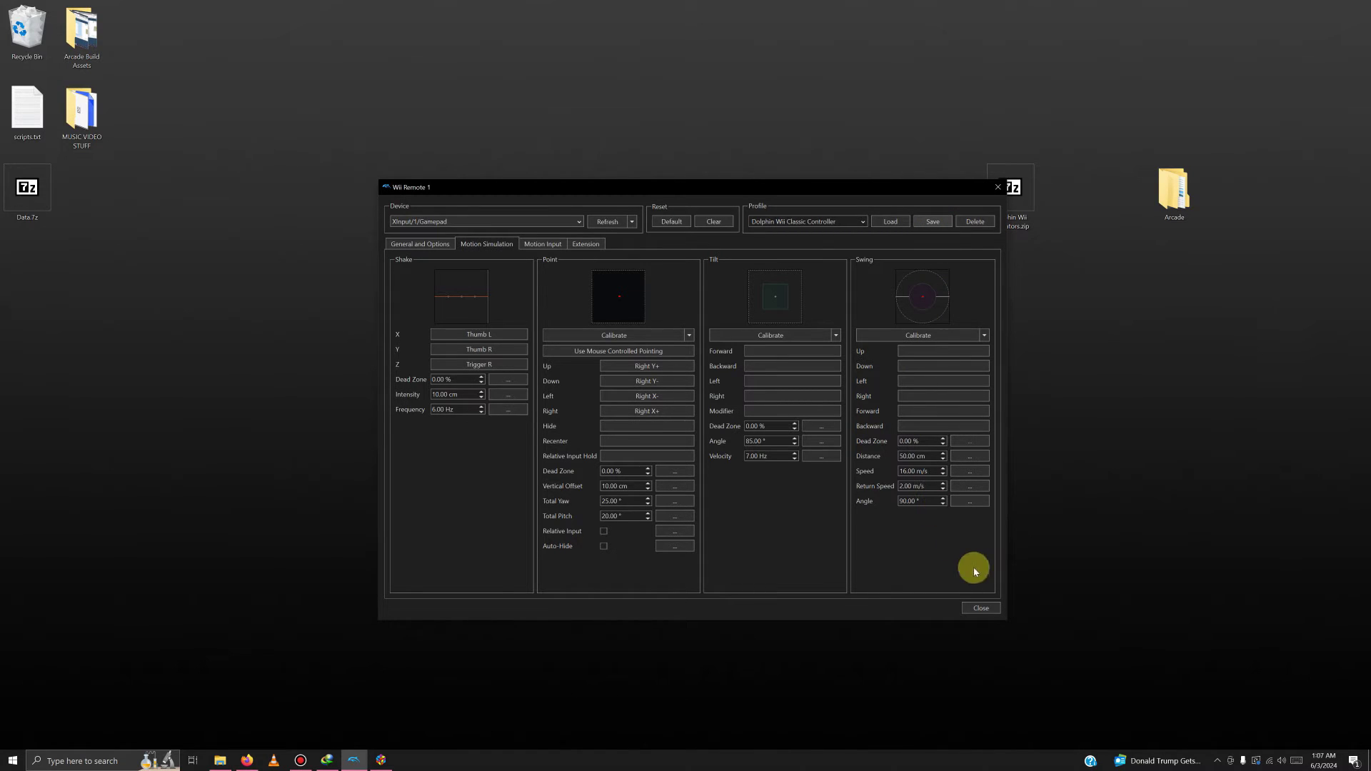
click(982, 609)
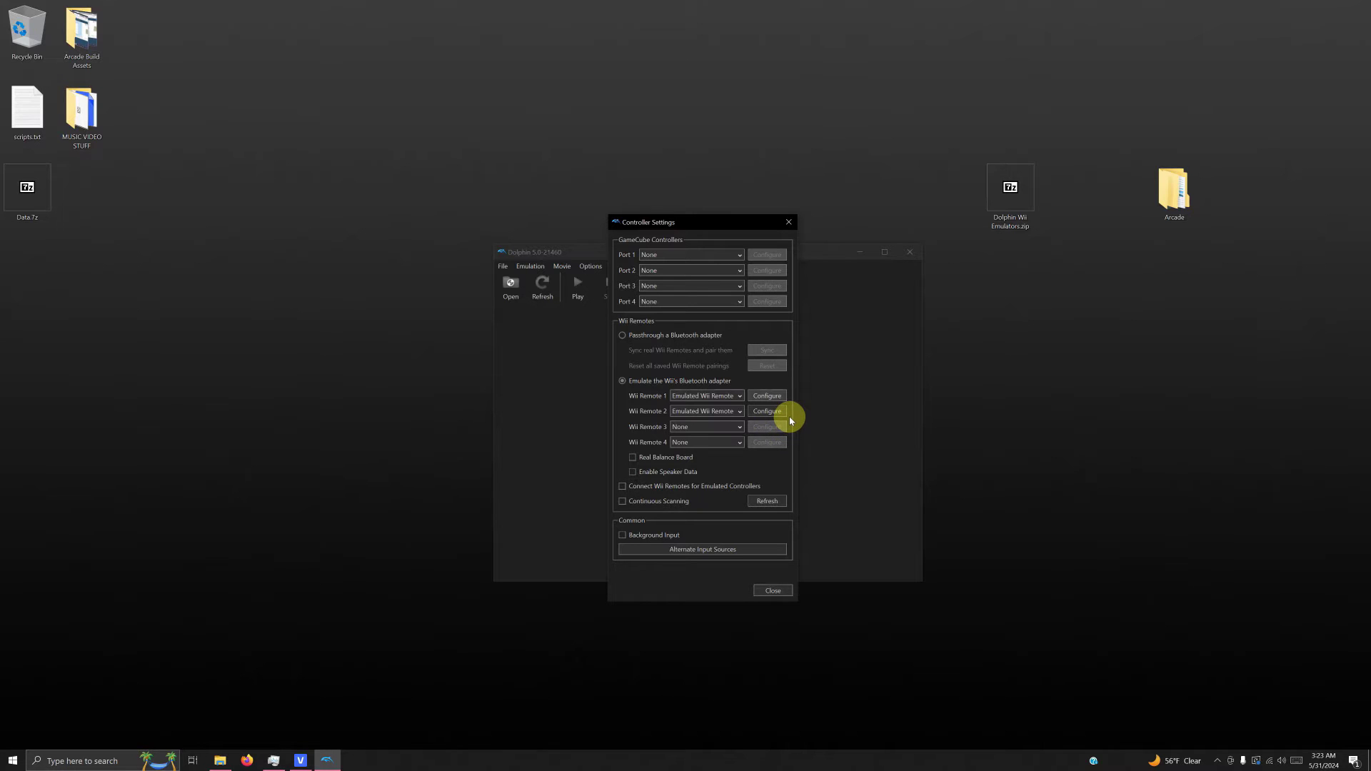
View the input devices available to Wii Remote 2 and close its configuration without changing the device.
click(766, 411)
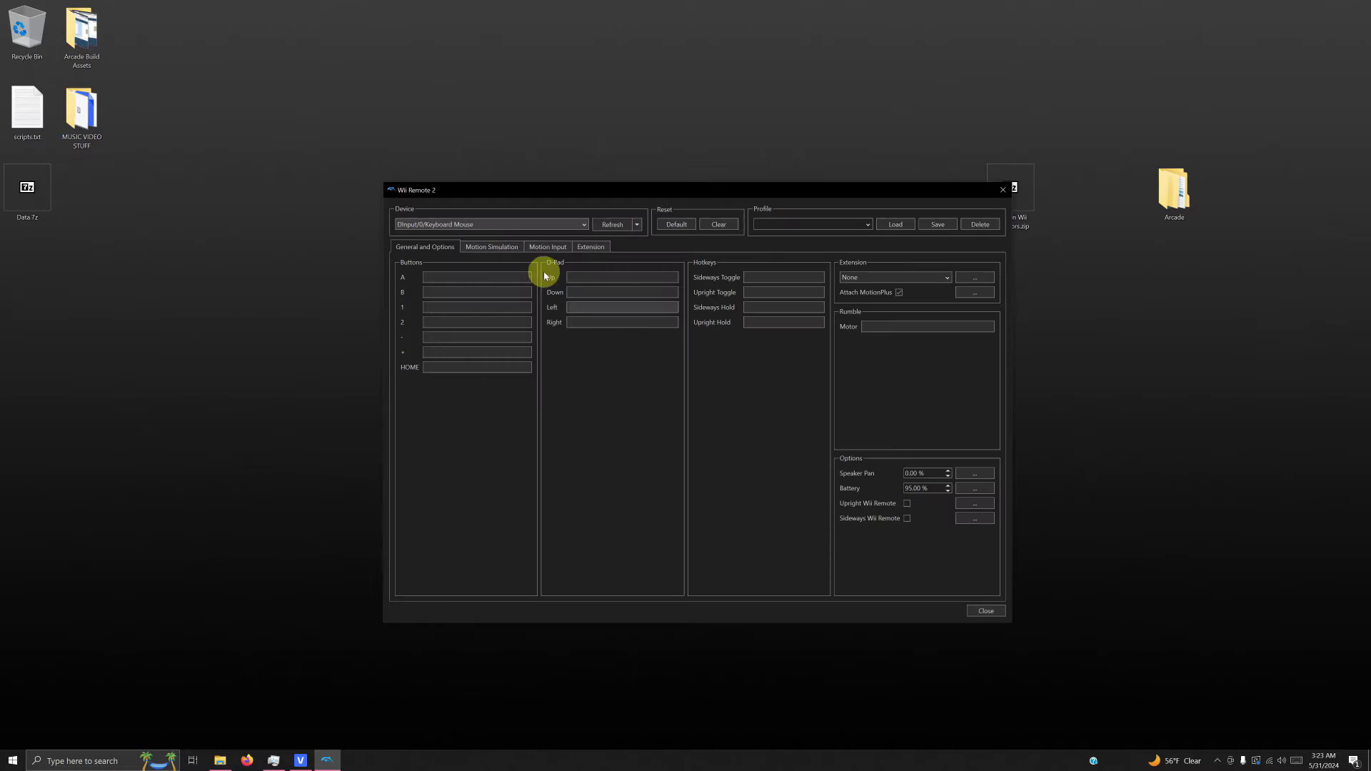
click(547, 223)
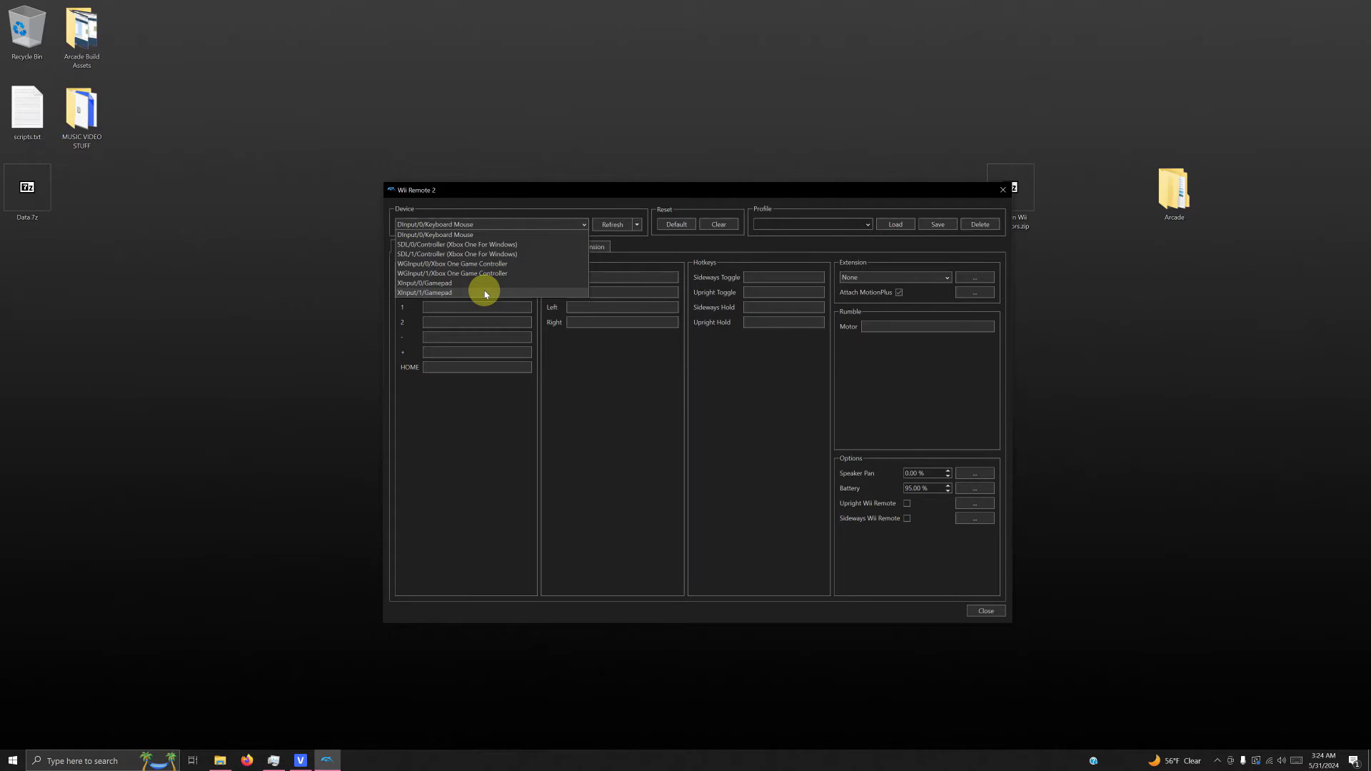
click(782, 379)
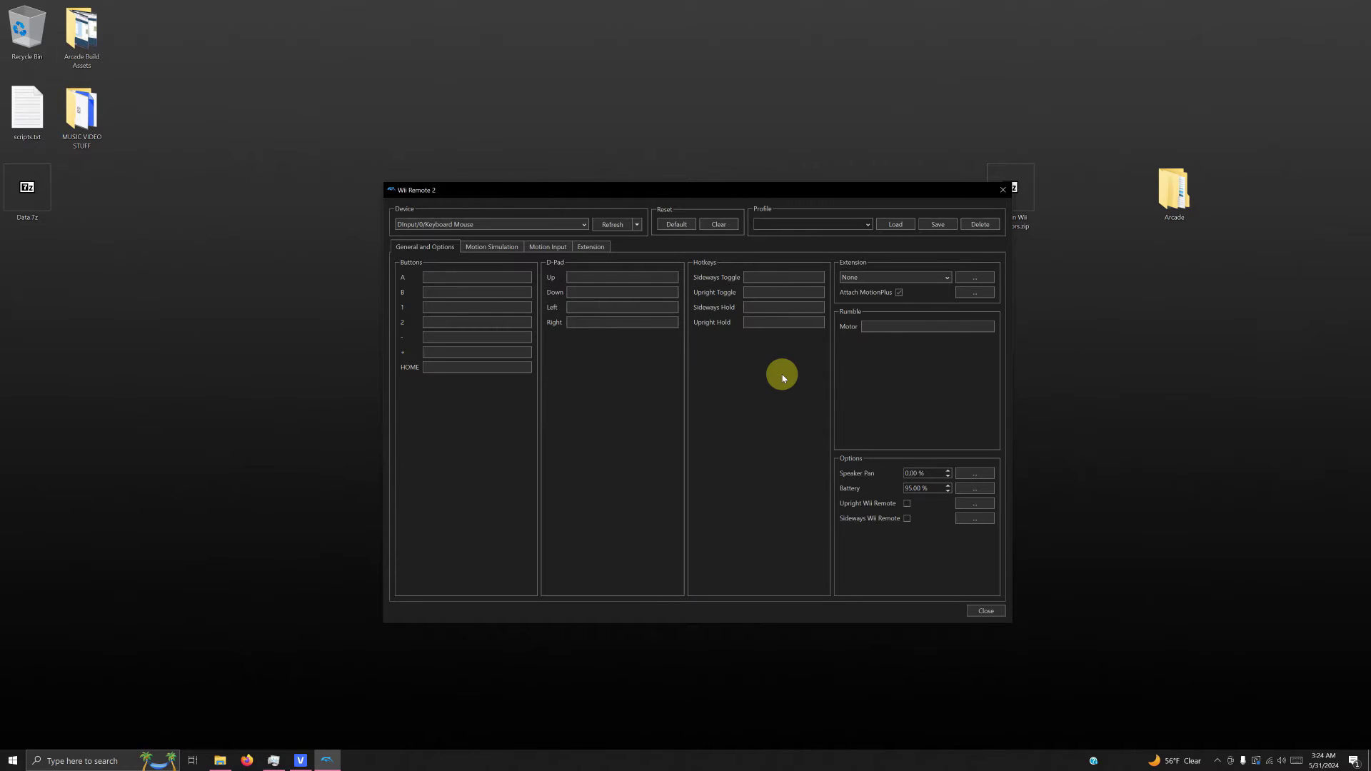
click(994, 611)
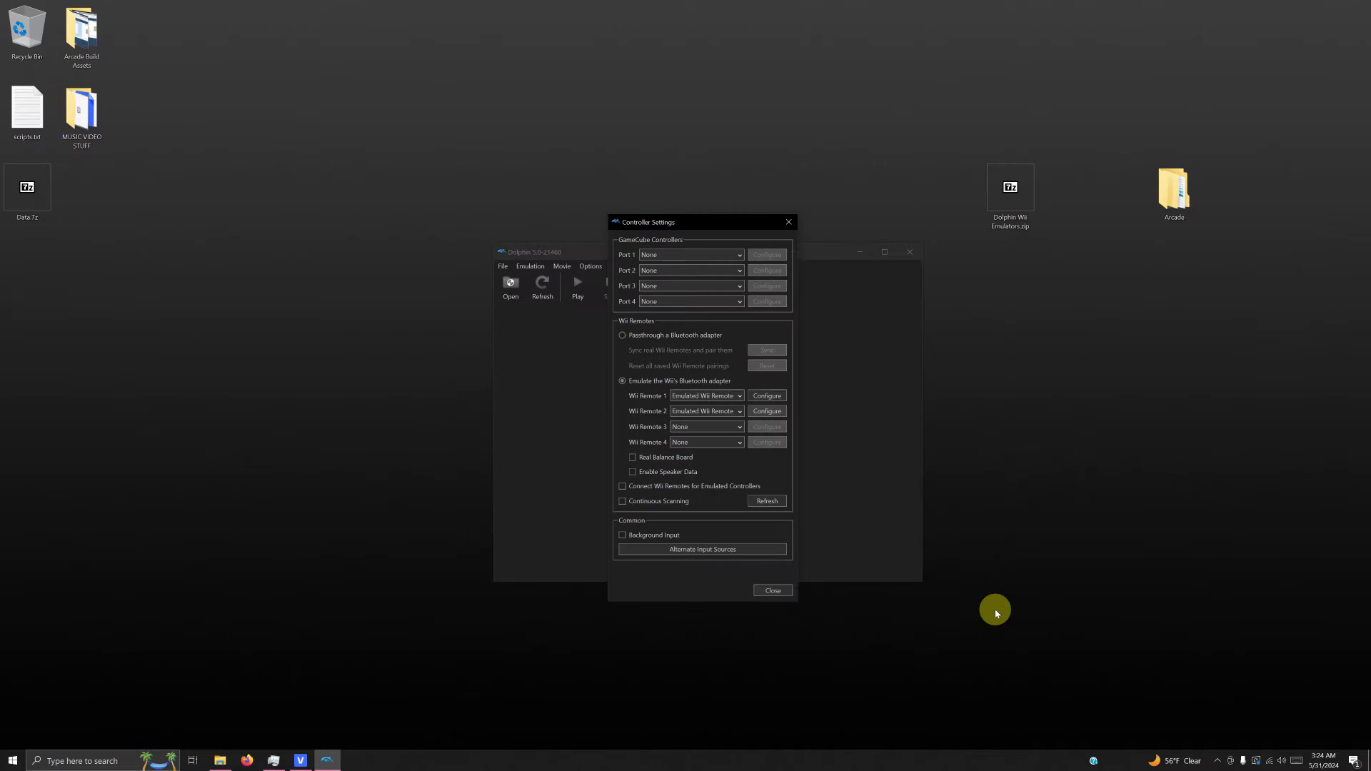
Exit the Classic Controller emulator and launch Dolphin.exe from the Dolphin Wii Sideways Wiimote folder, declining usage statistics reporting.
click(778, 590)
click(910, 251)
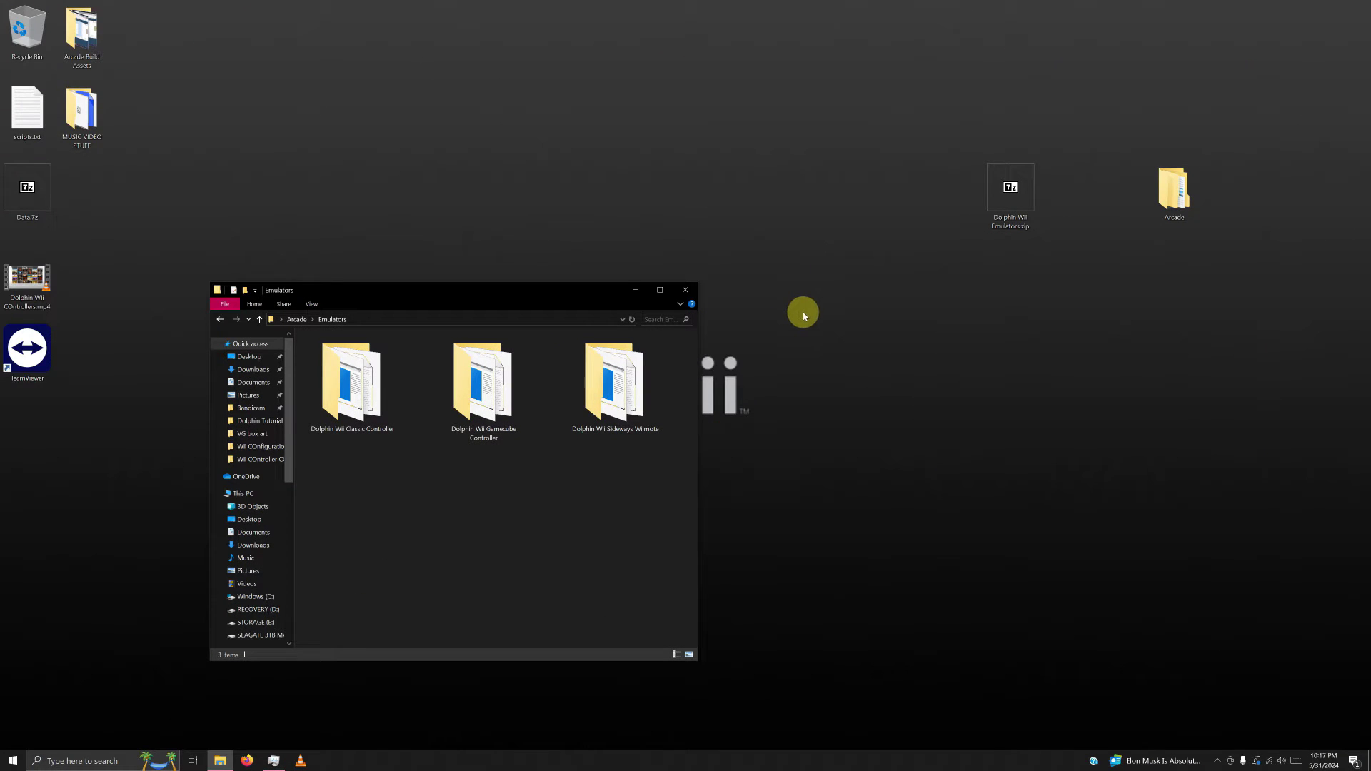
double_click(625, 379)
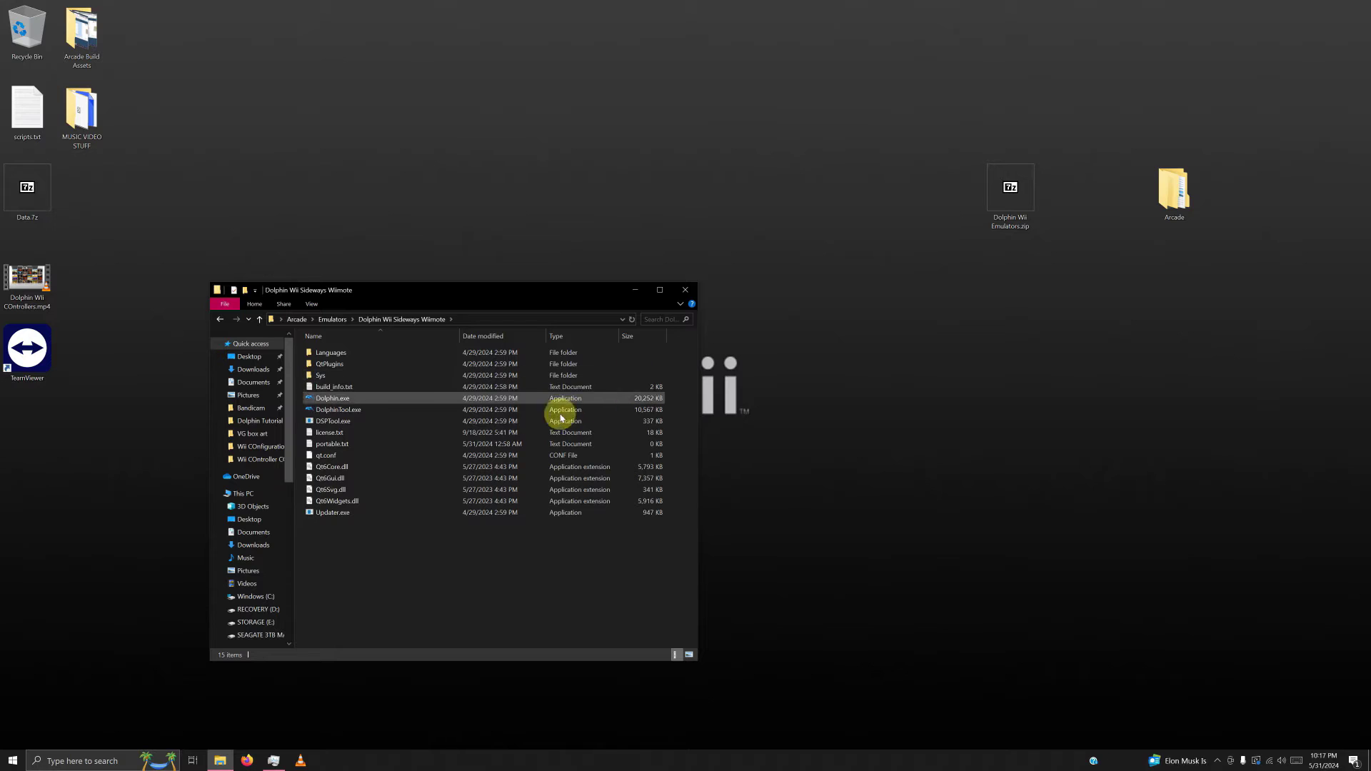
click(383, 400)
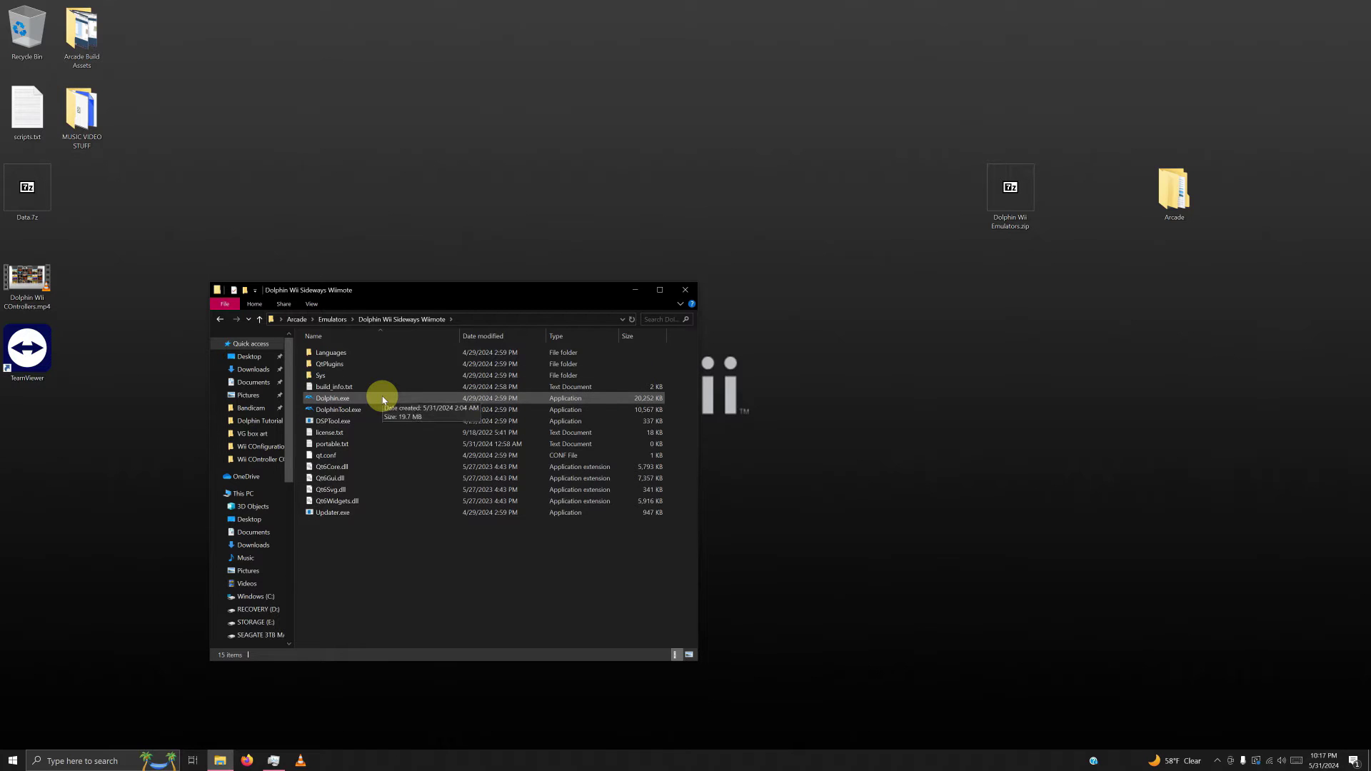
double_click(383, 400)
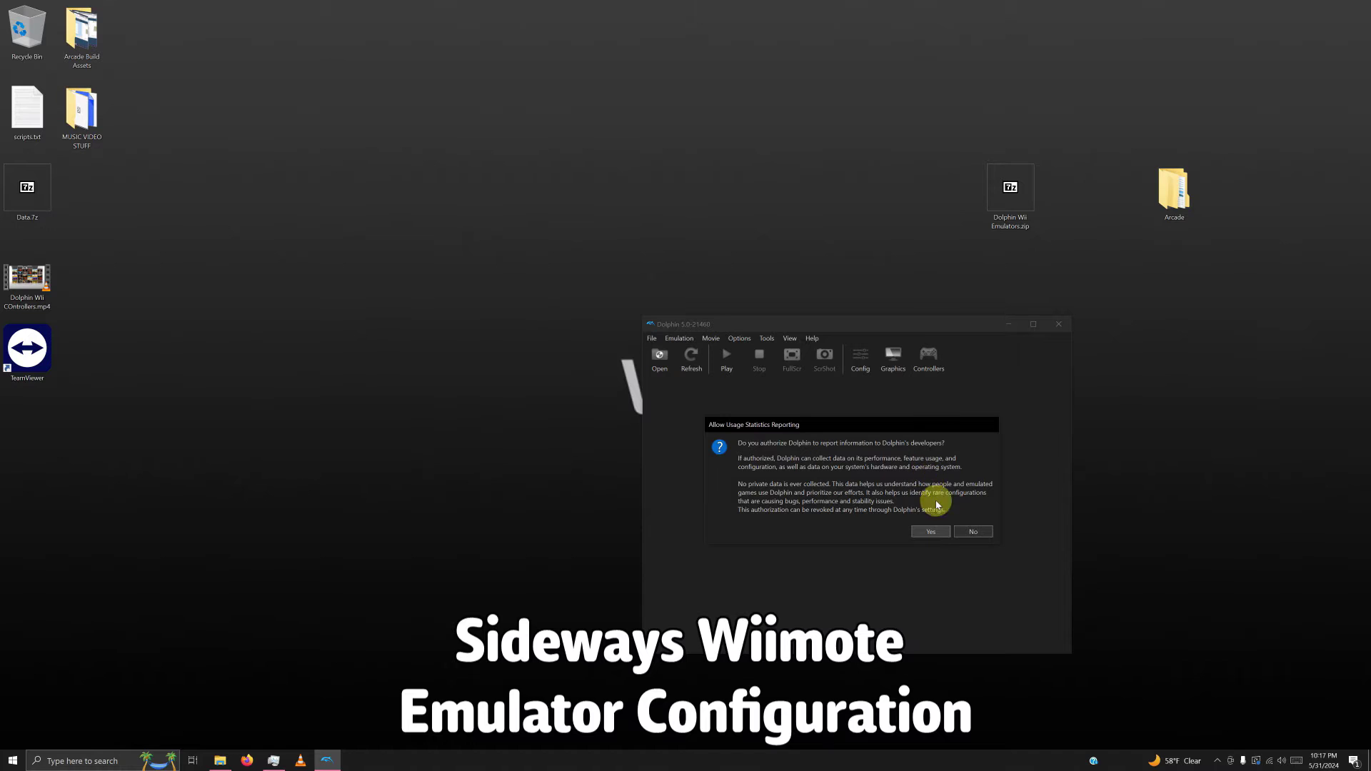
click(968, 532)
drag(862, 326, 640, 256)
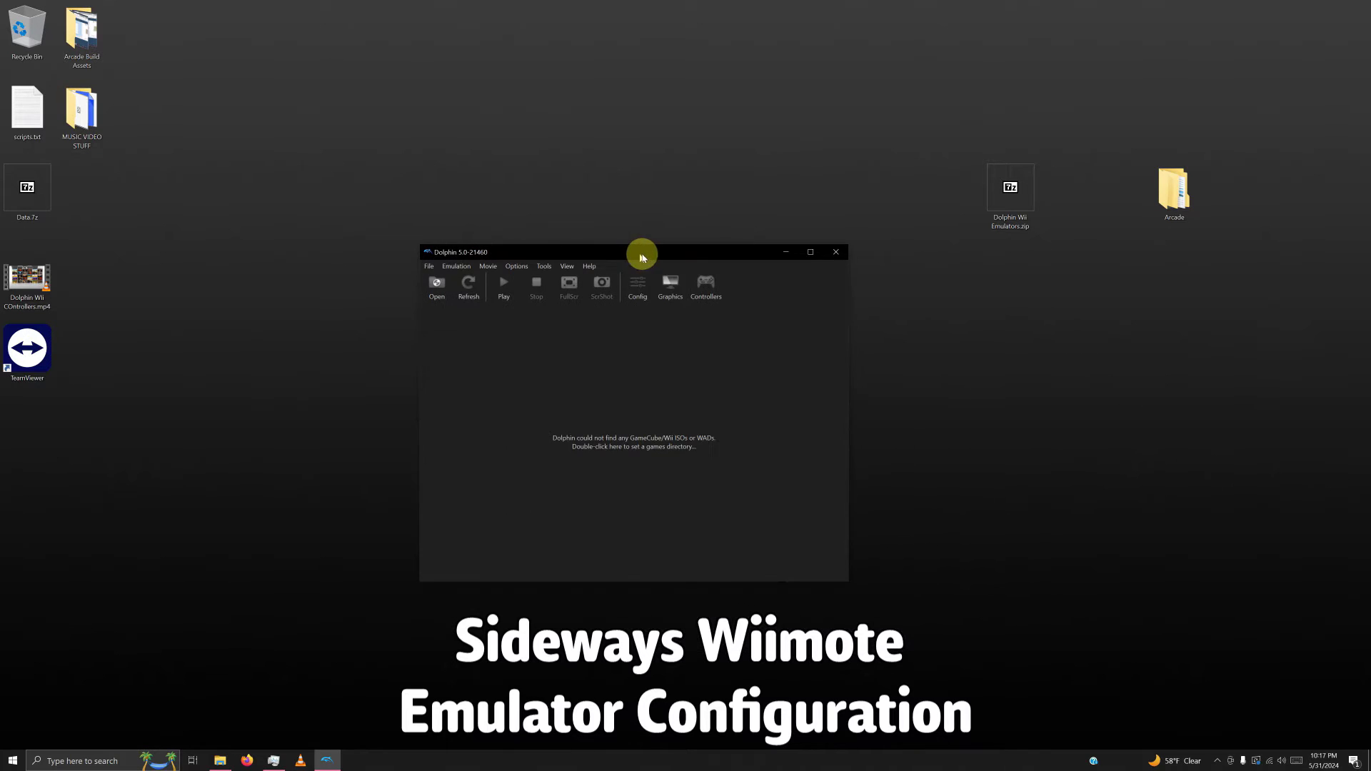
In the general configuration, change the Auto Update option and turn off Confirm on Stop.
click(640, 292)
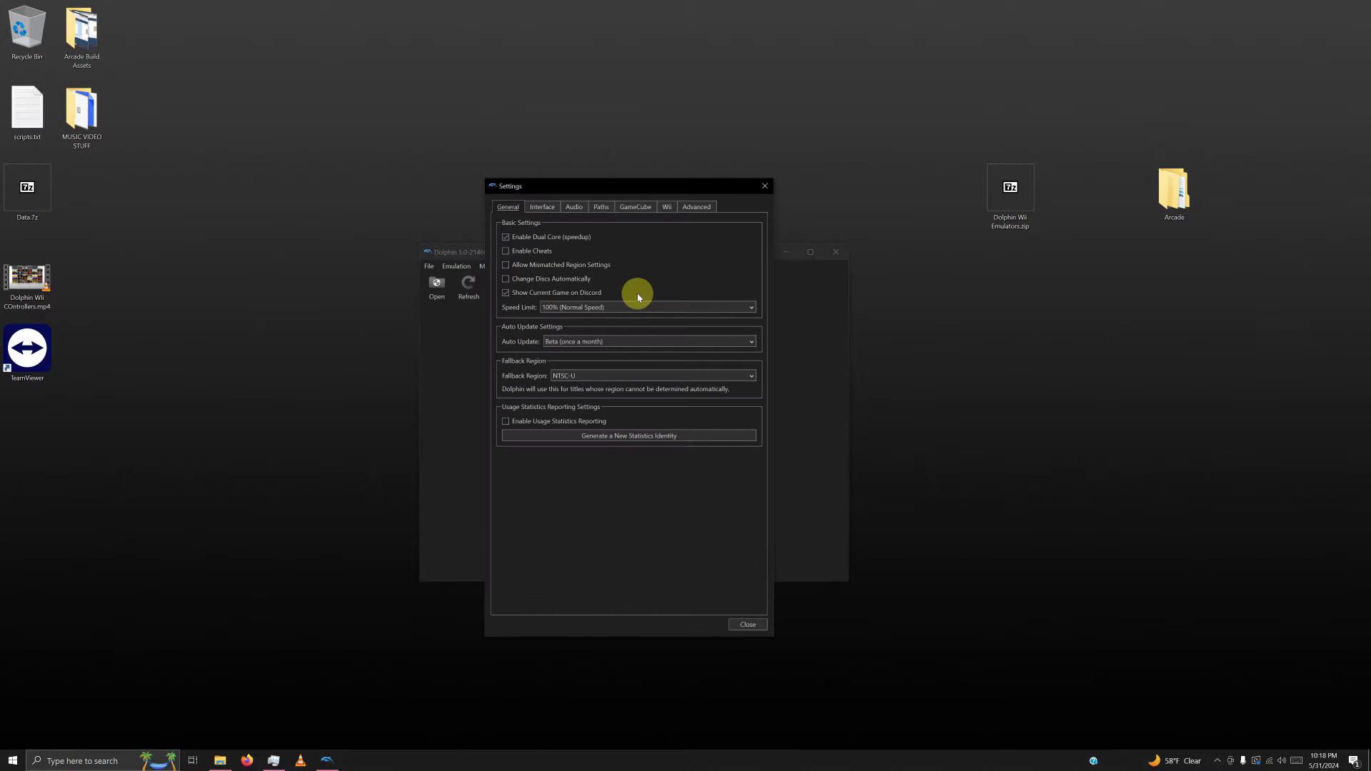
click(621, 340)
click(607, 352)
click(543, 208)
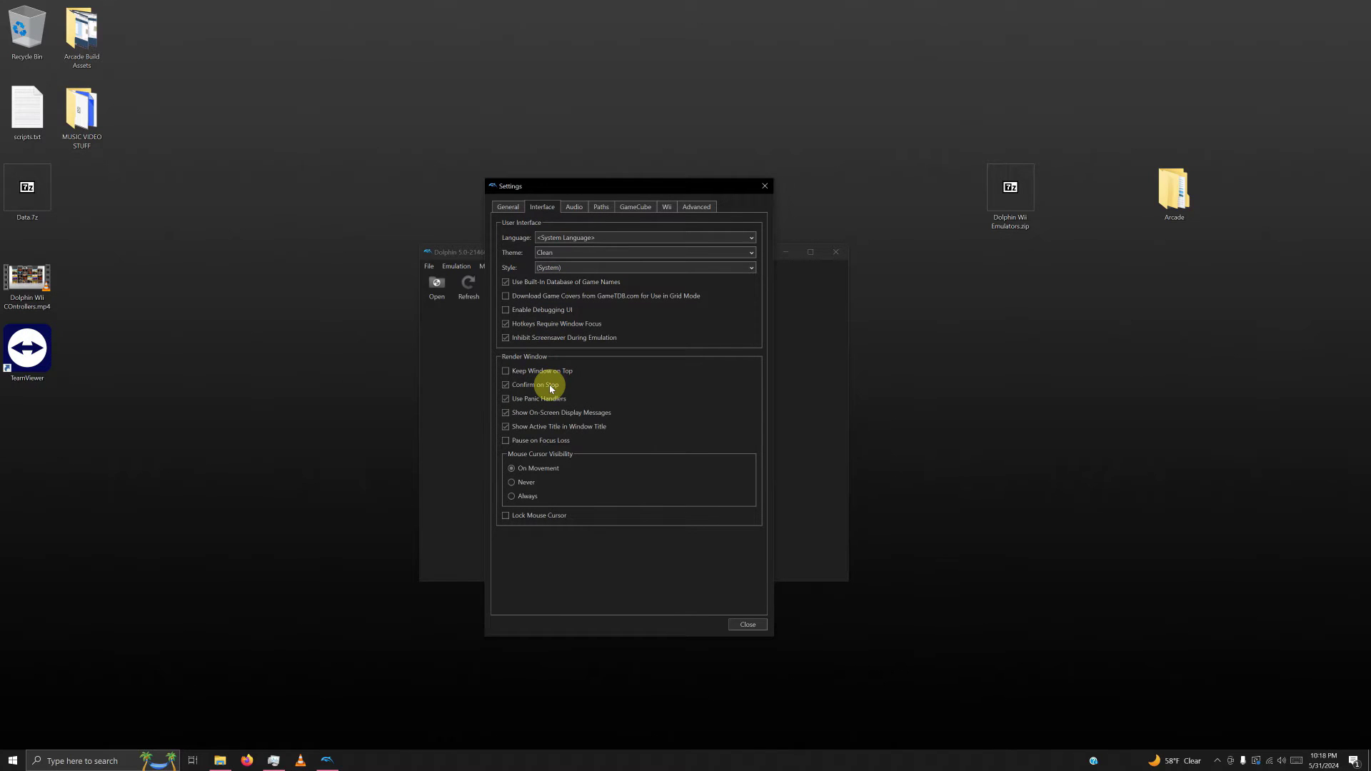
click(505, 385)
click(747, 624)
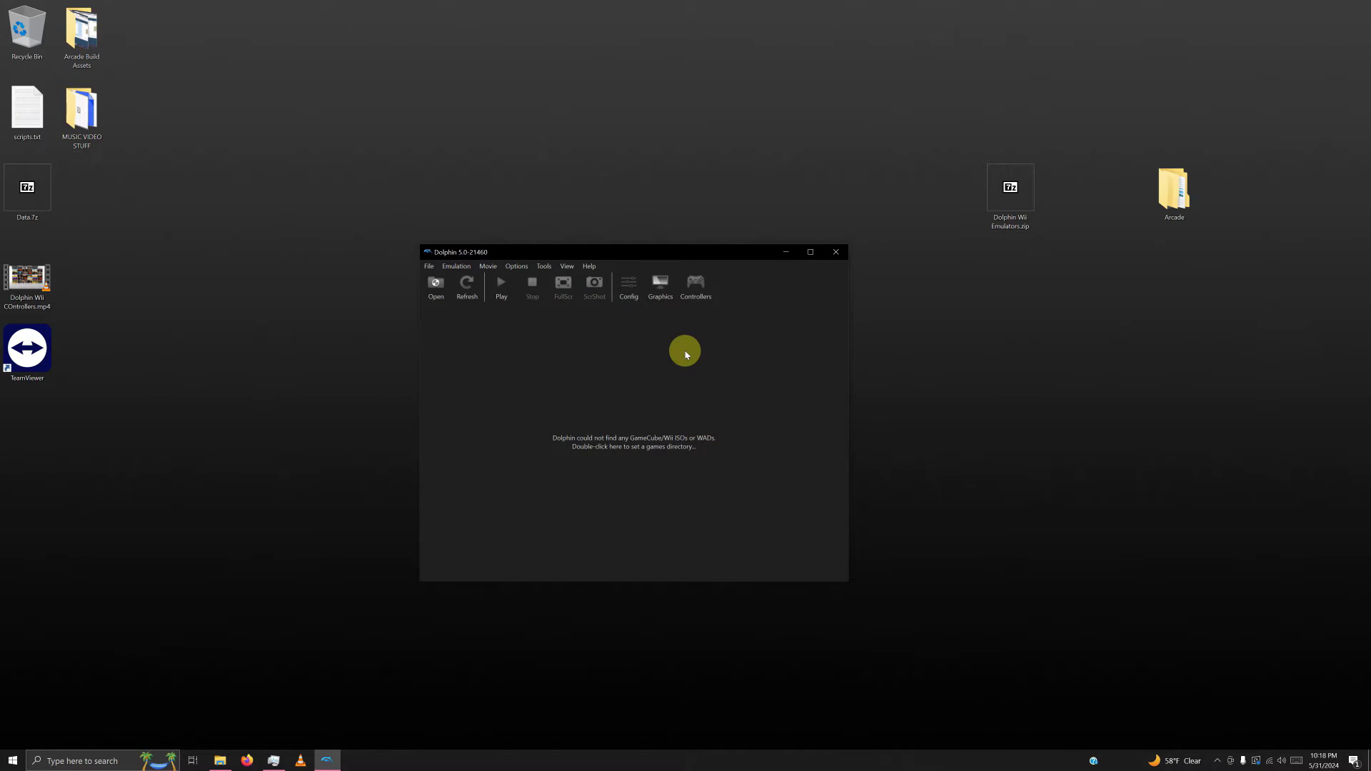
In the controller settings, set GameCube Port 1 to None and Wii Remote 2 to Emulated Wii Remote.
click(701, 280)
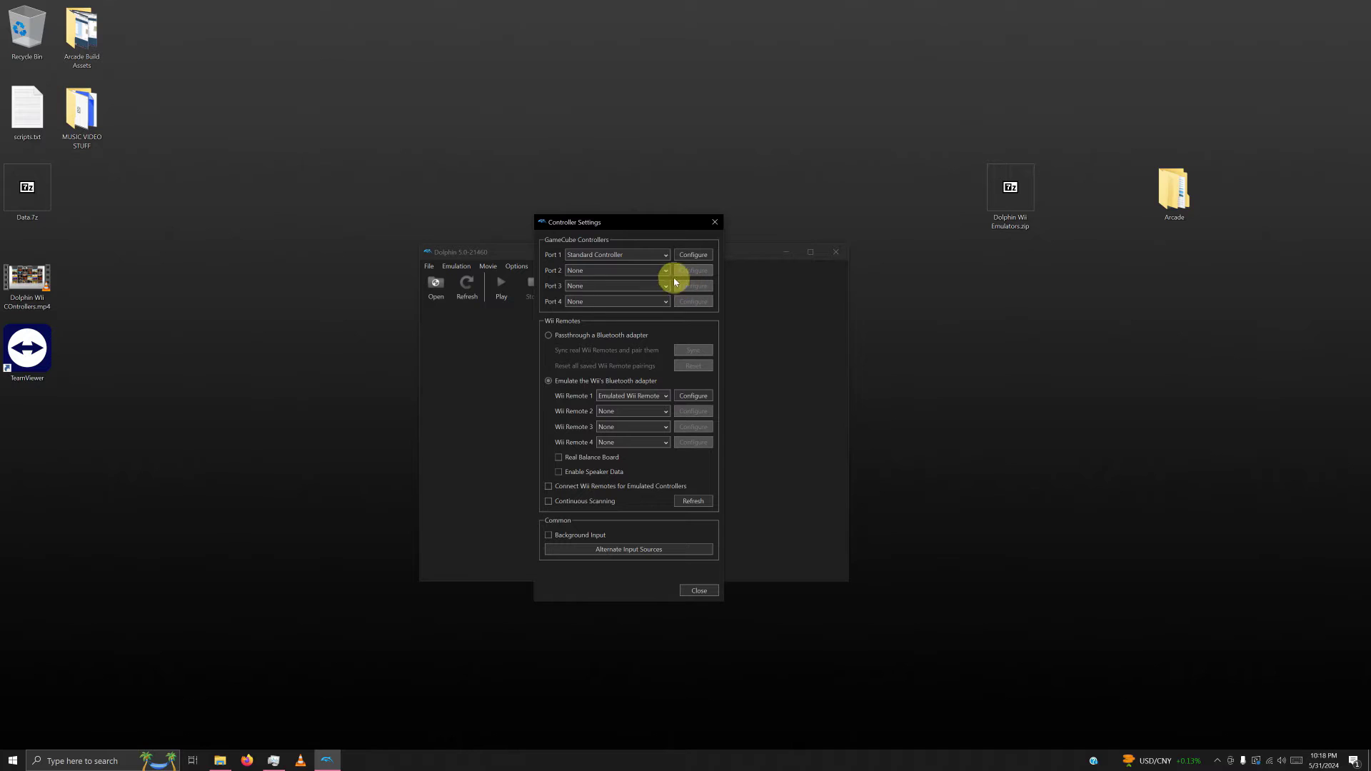
click(660, 257)
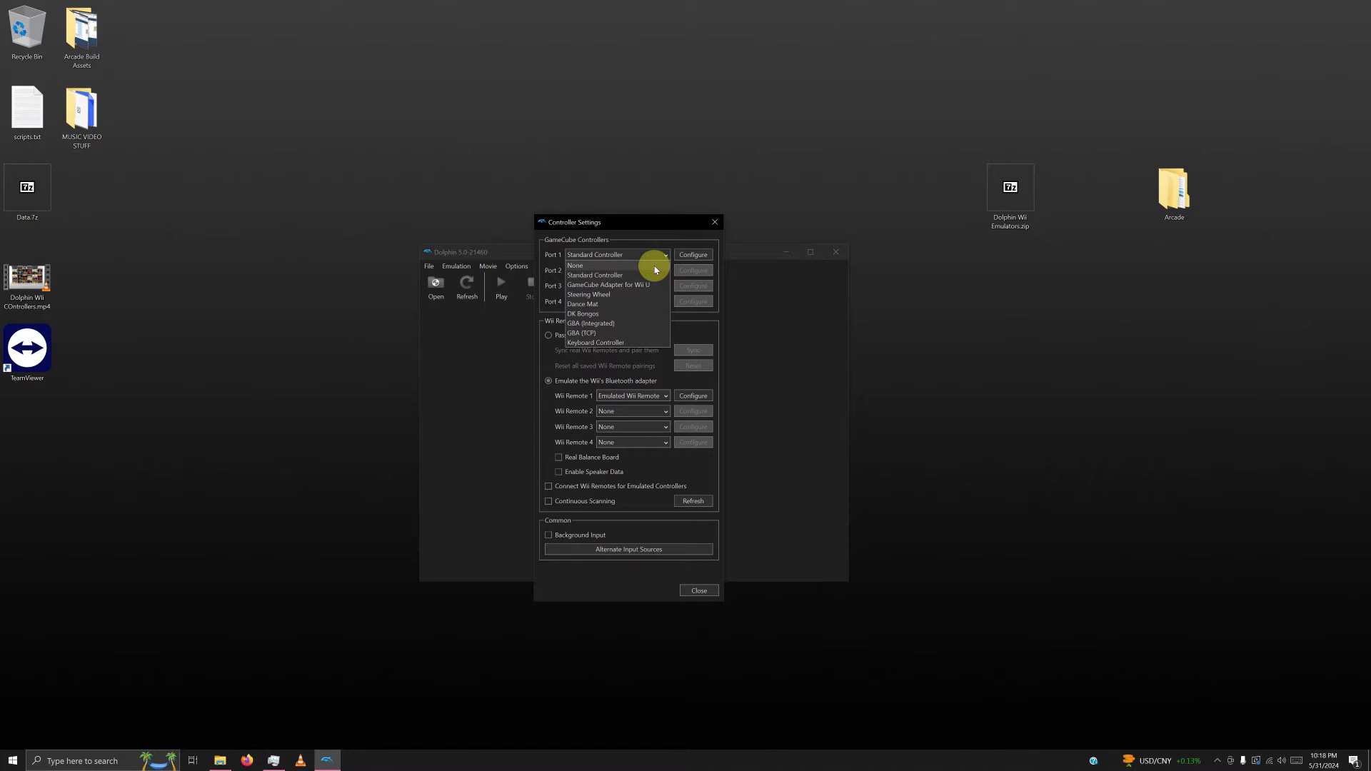
click(656, 267)
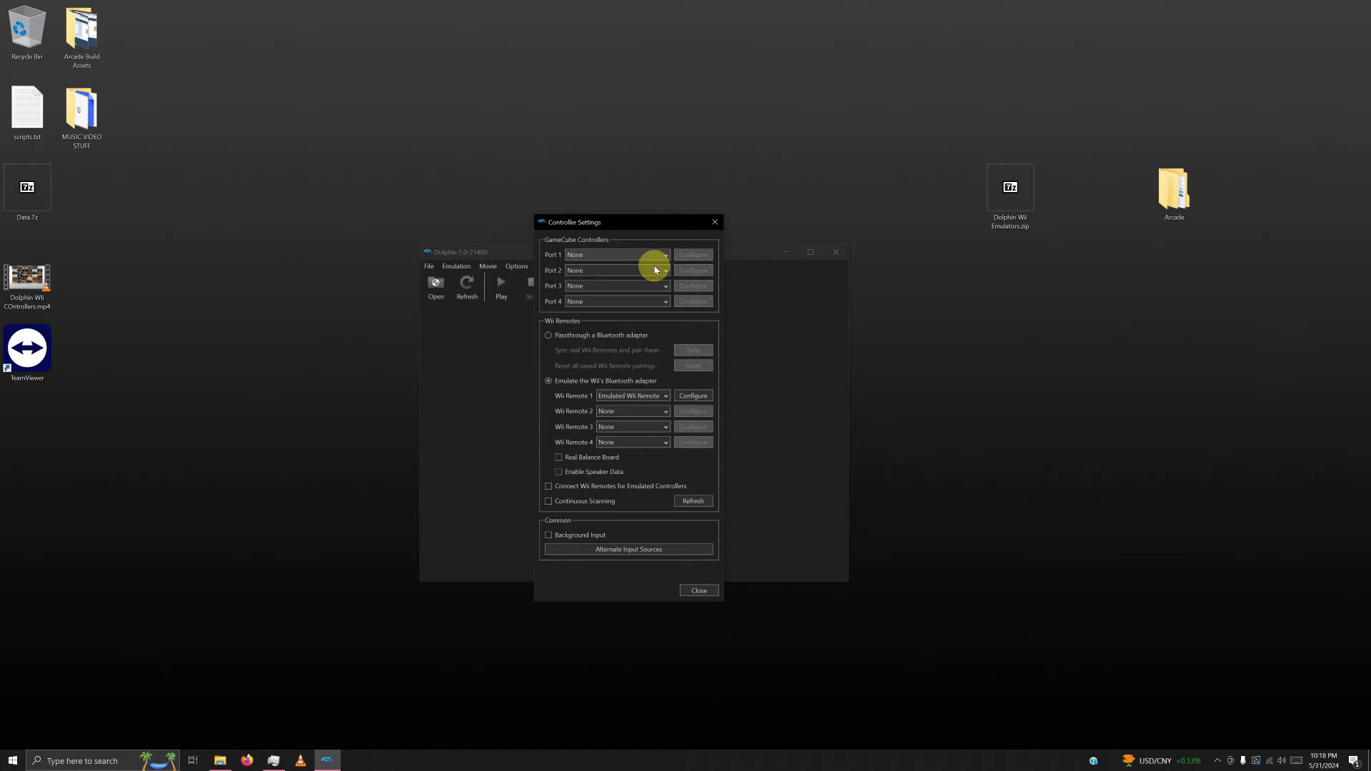
click(661, 412)
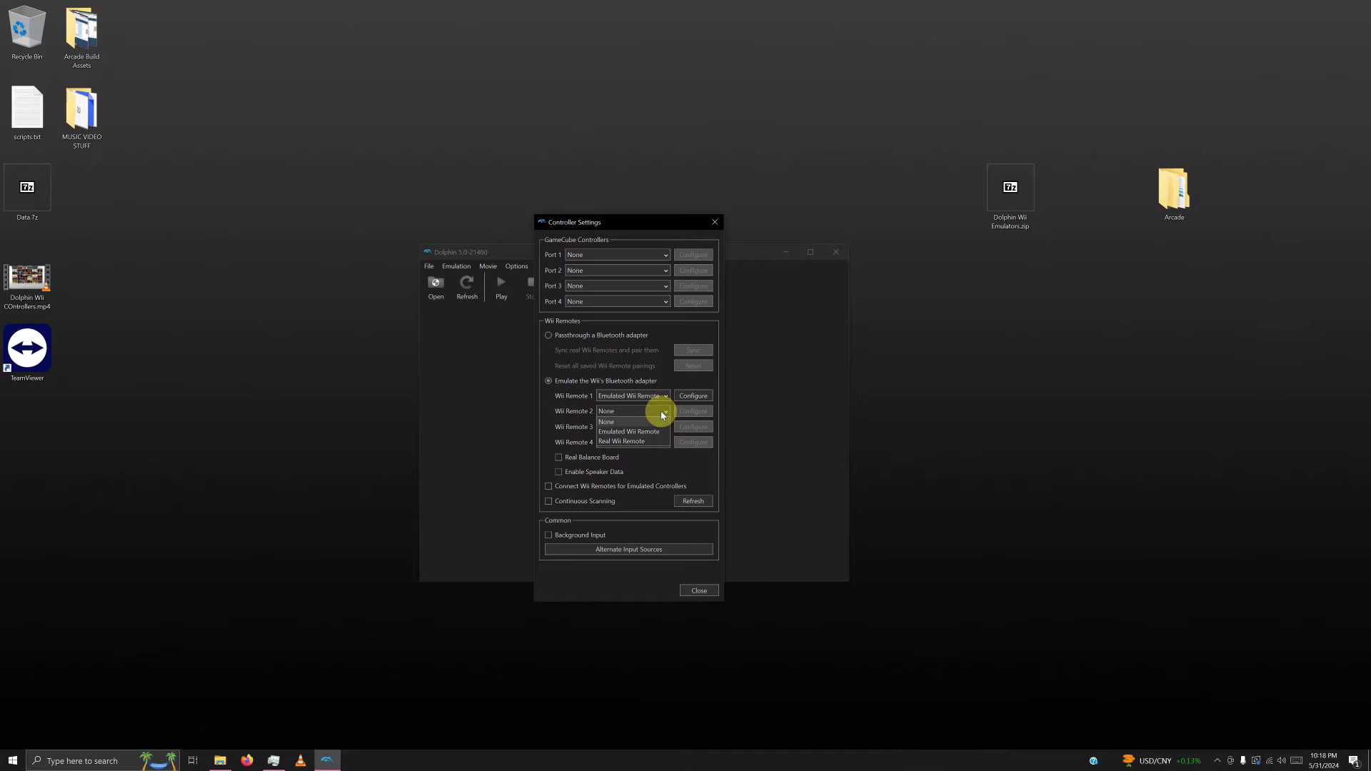
click(662, 432)
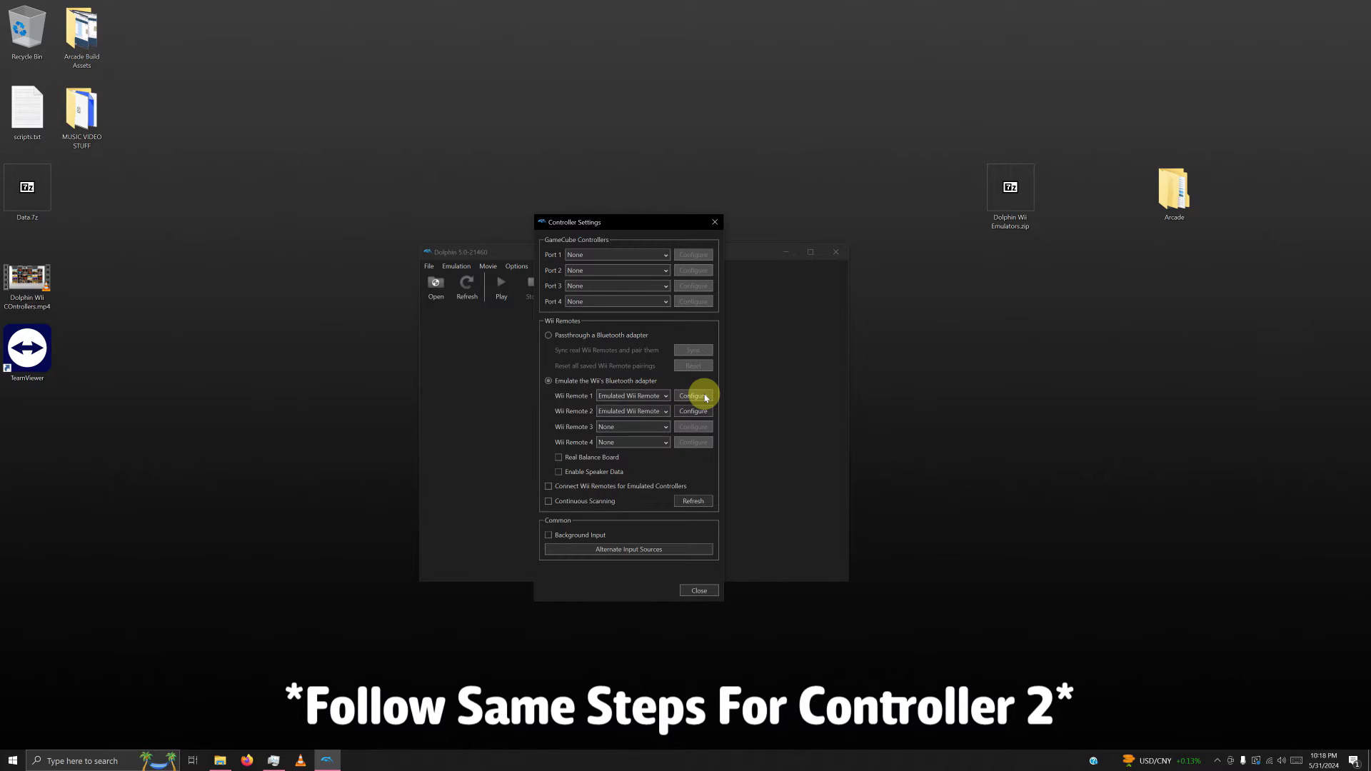
Configure Wii Remote 1 with device XInput/0/Gamepad, extension None and the Sideways Wii Remote option enabled.
click(693, 396)
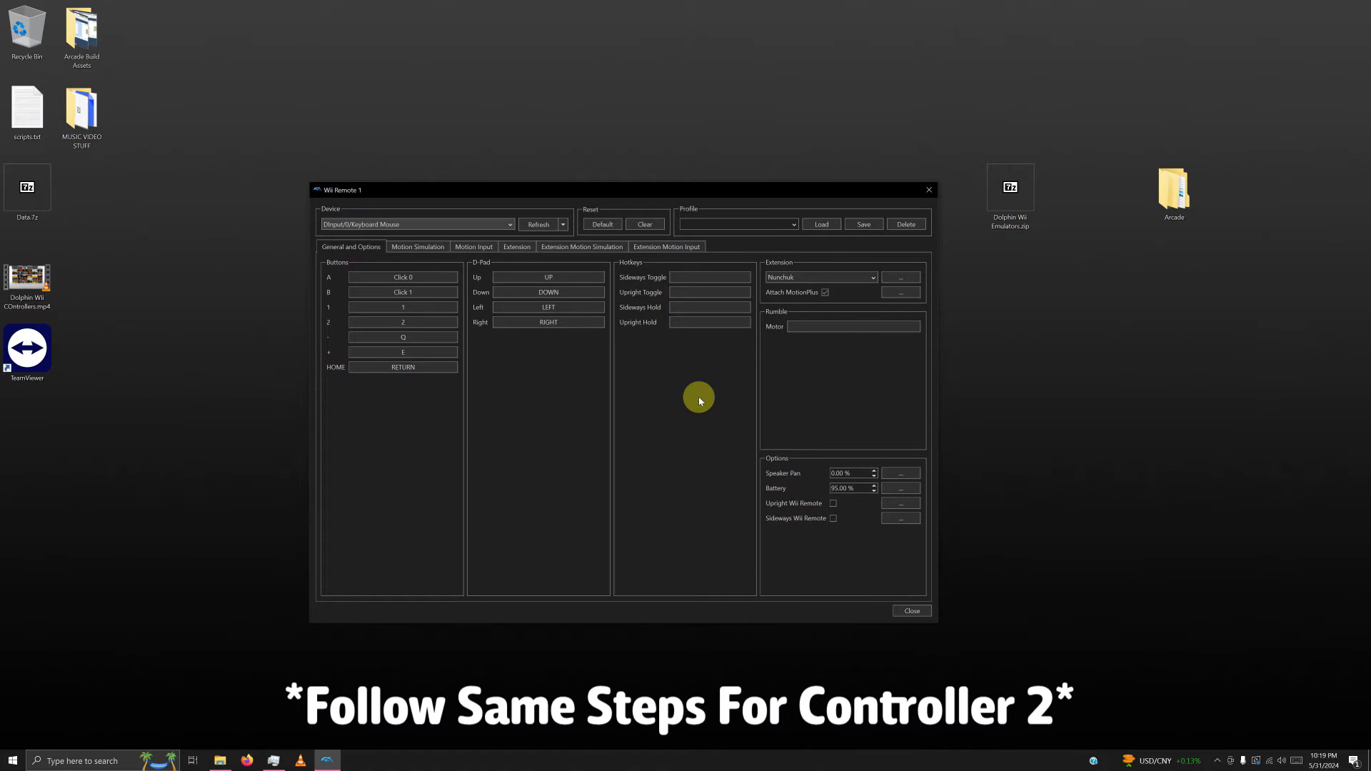
click(507, 226)
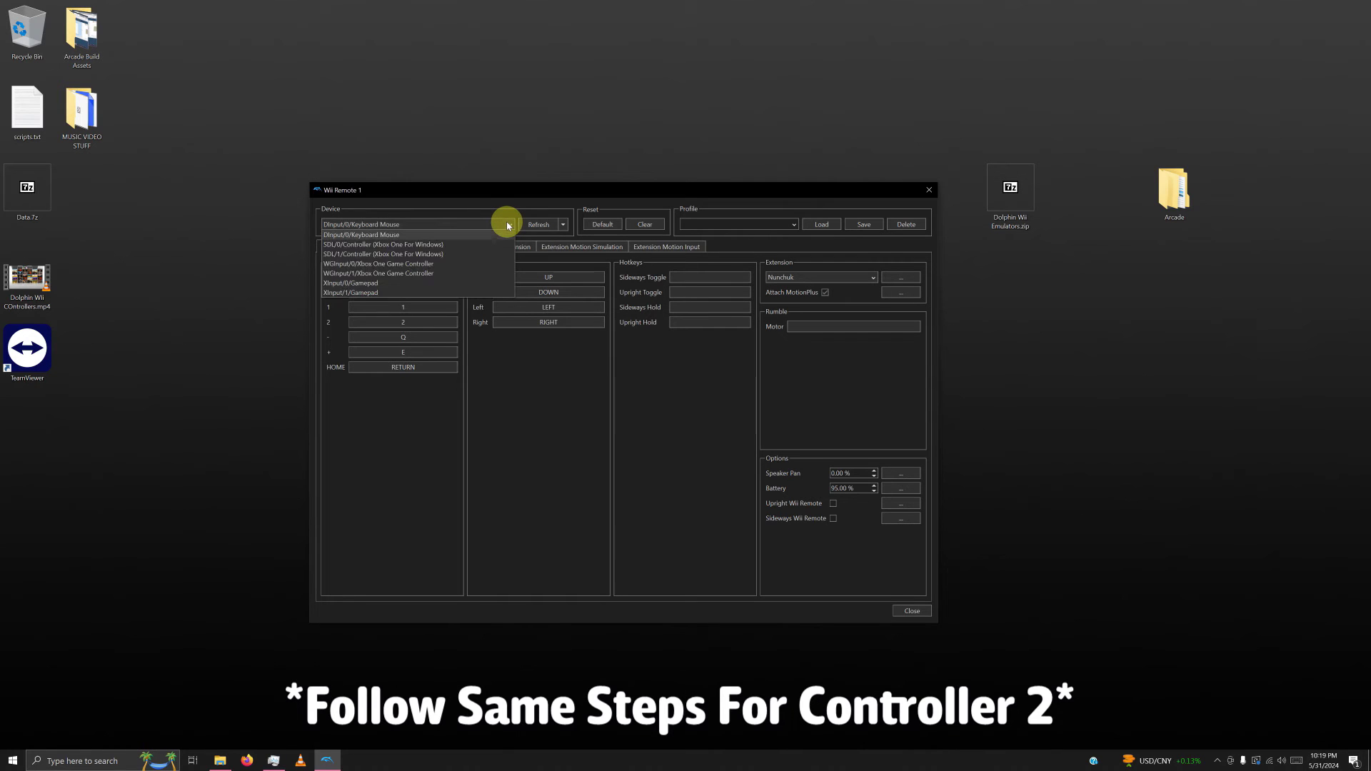
click(468, 284)
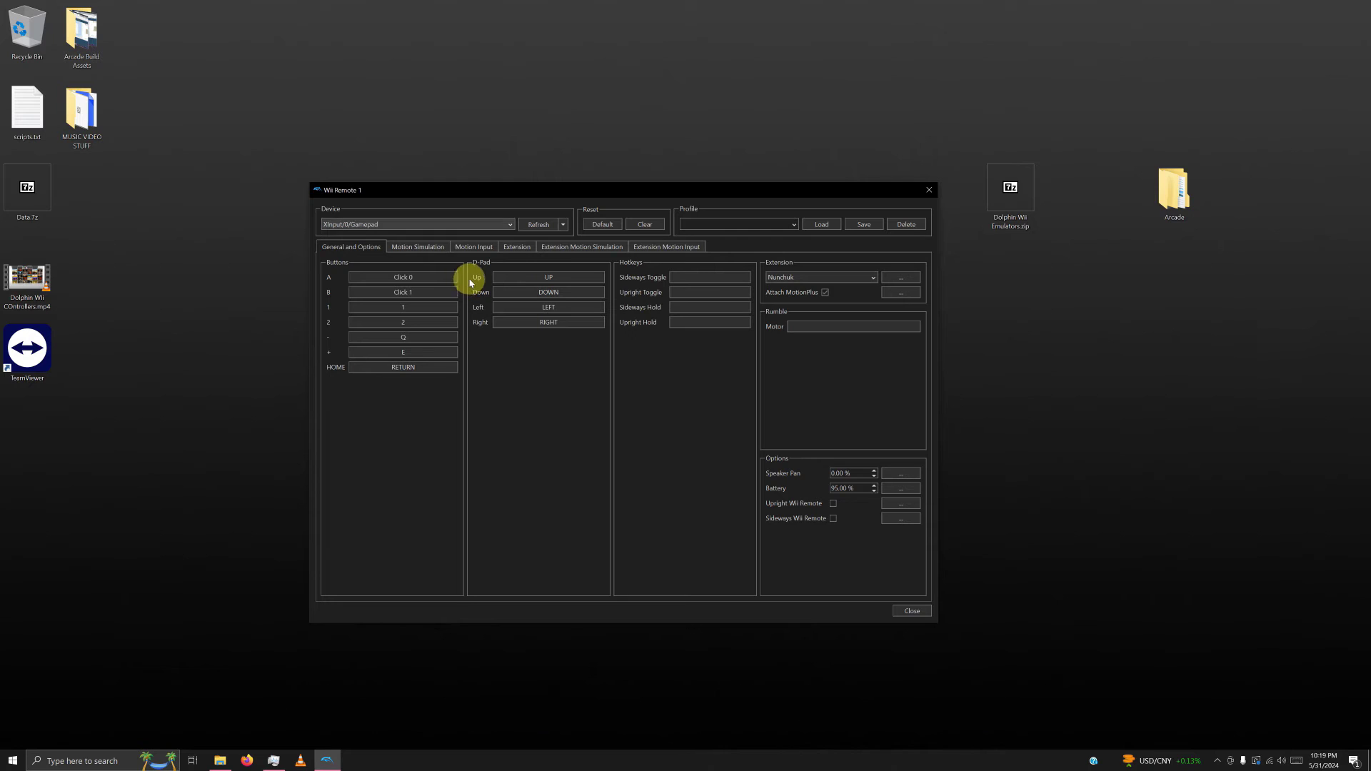
click(792, 279)
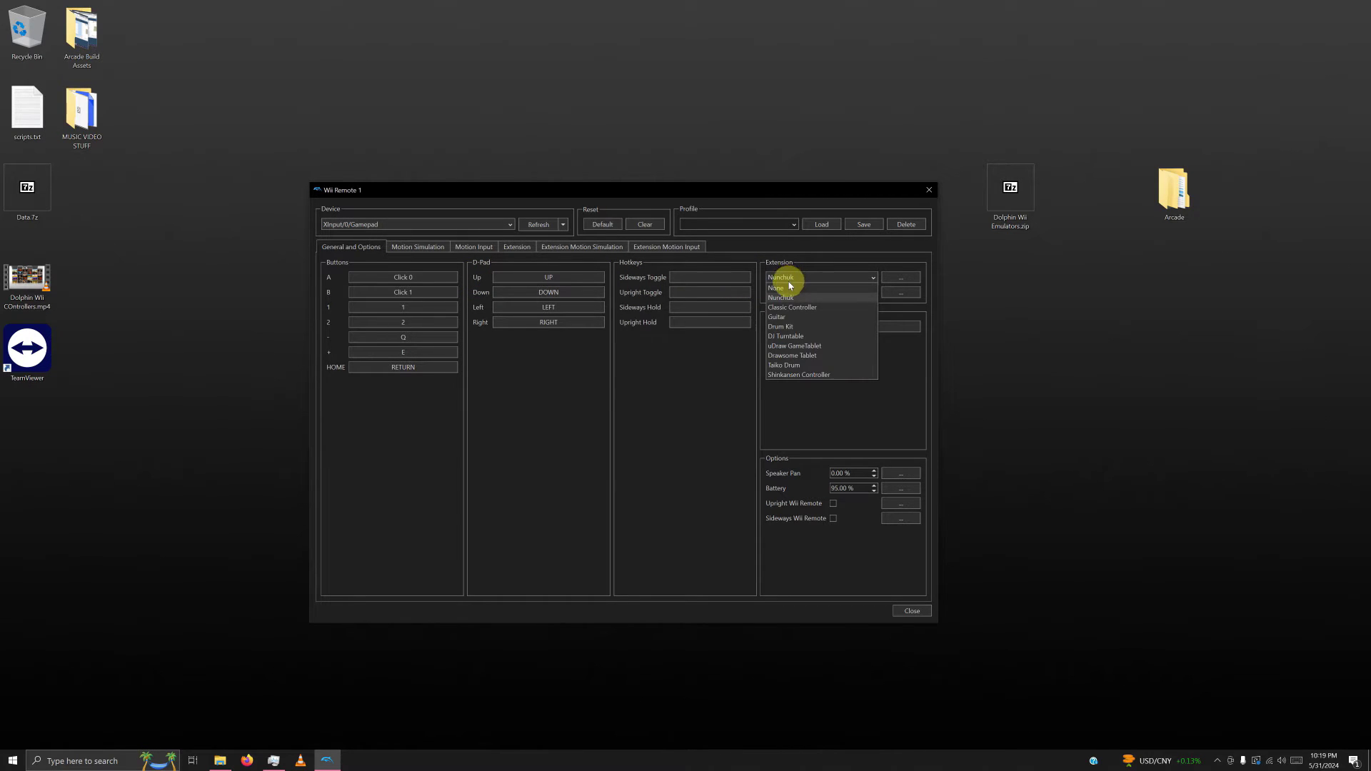
click(788, 289)
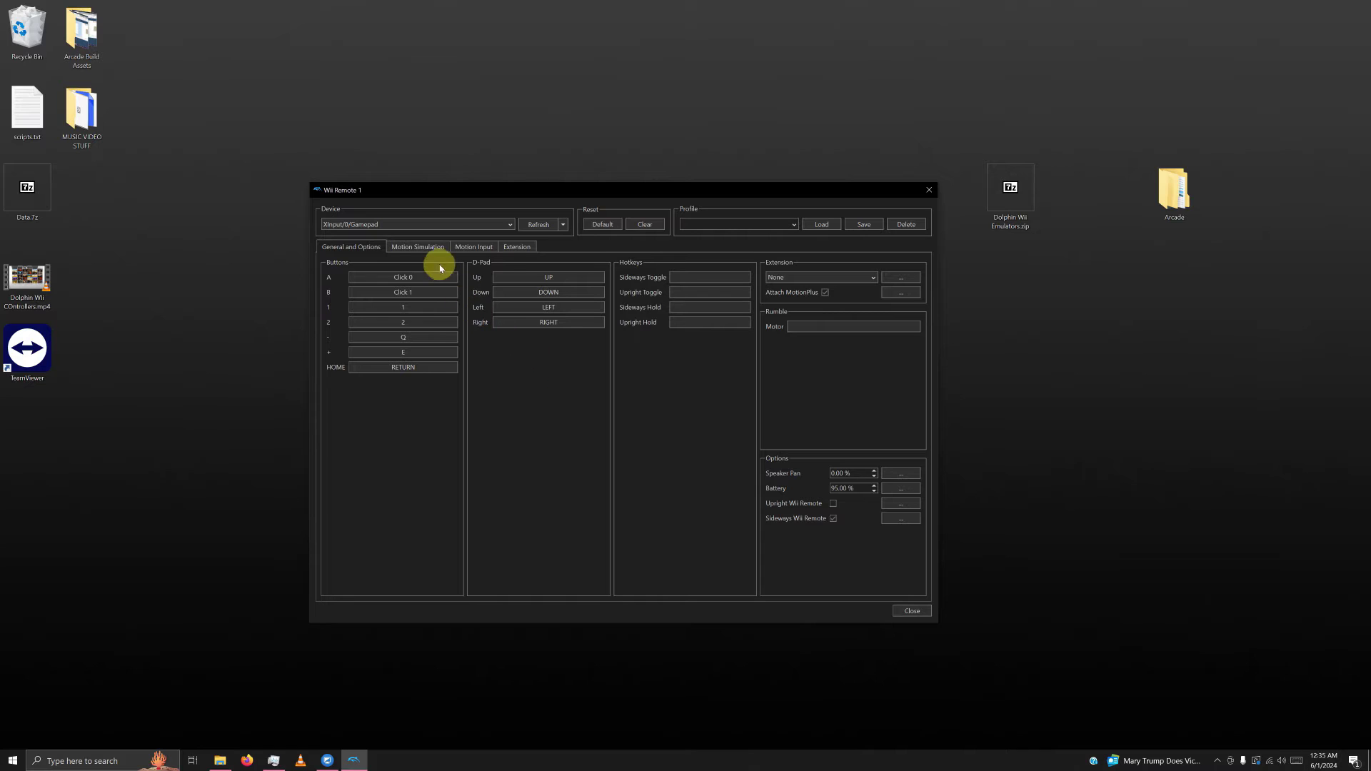
Map Wii Remote 1's A, B, 1, 2, - and + to Button B, Button Y, Button X, Button A, Back and Start, and clear HOME.
click(402, 277)
click(403, 292)
click(403, 307)
click(403, 322)
click(403, 337)
click(403, 352)
right_click(404, 367)
Map Wii Remote 1's D-Pad Up, Down, Left and Right to Pad N, Pad S, Pad W and Pad E.
click(548, 277)
click(548, 292)
click(547, 307)
click(550, 322)
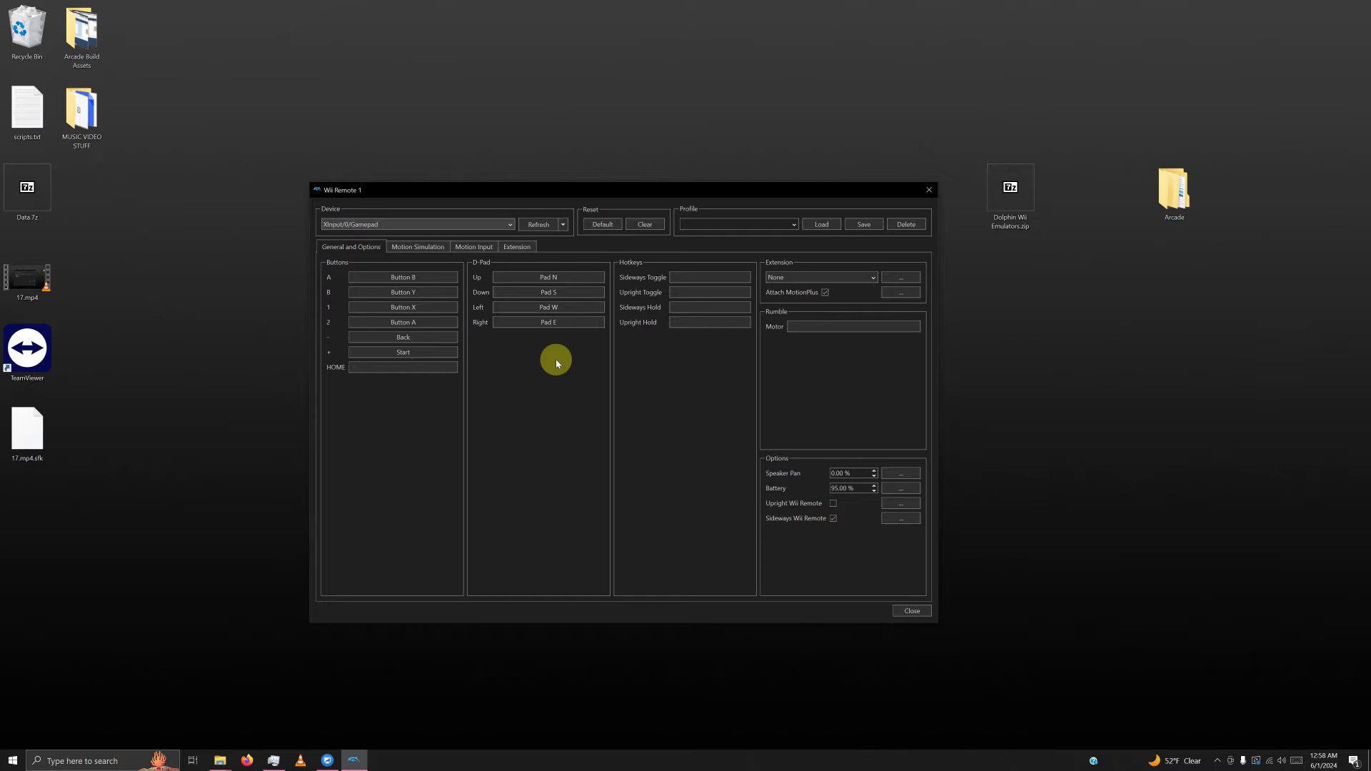
Map Wii Remote 1's simulated Shake X, Y and Z to Thumb L, Thumb R and Trigger R.
click(426, 248)
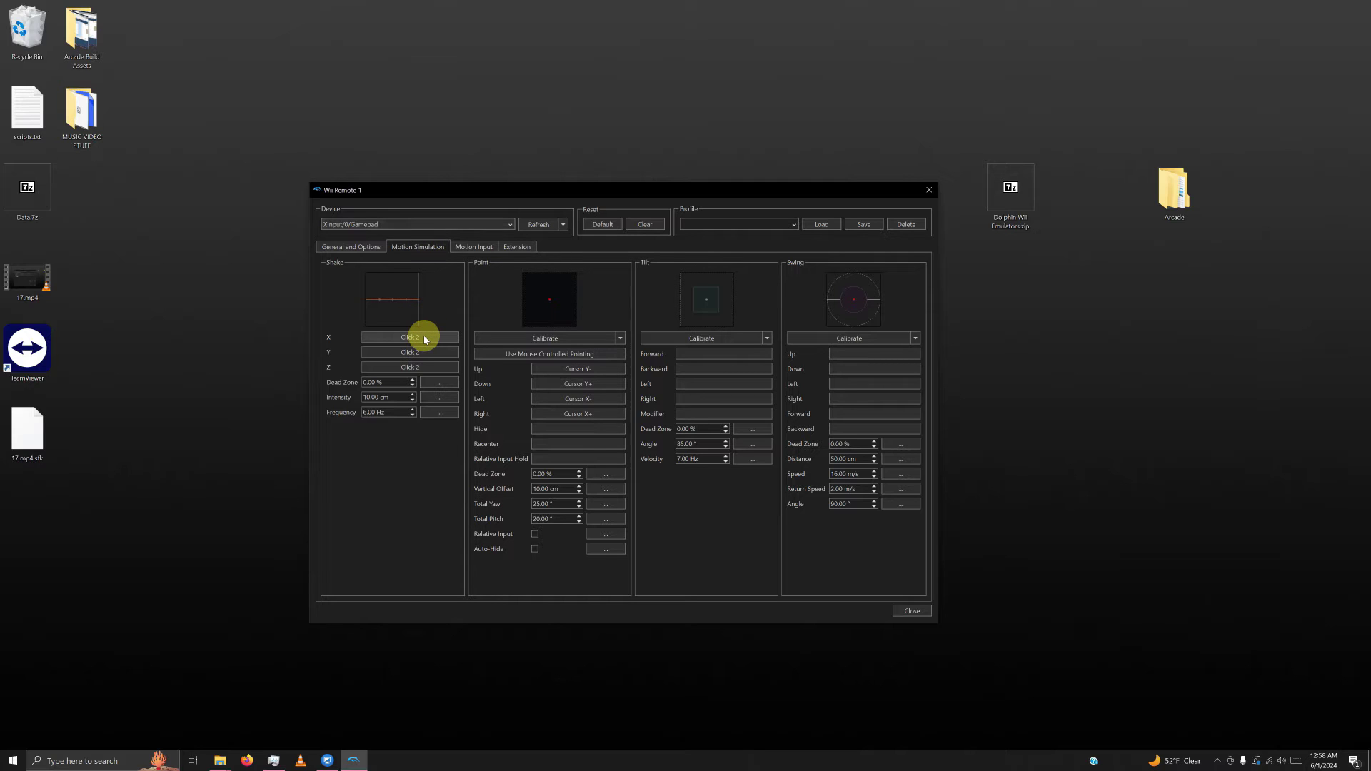
click(419, 354)
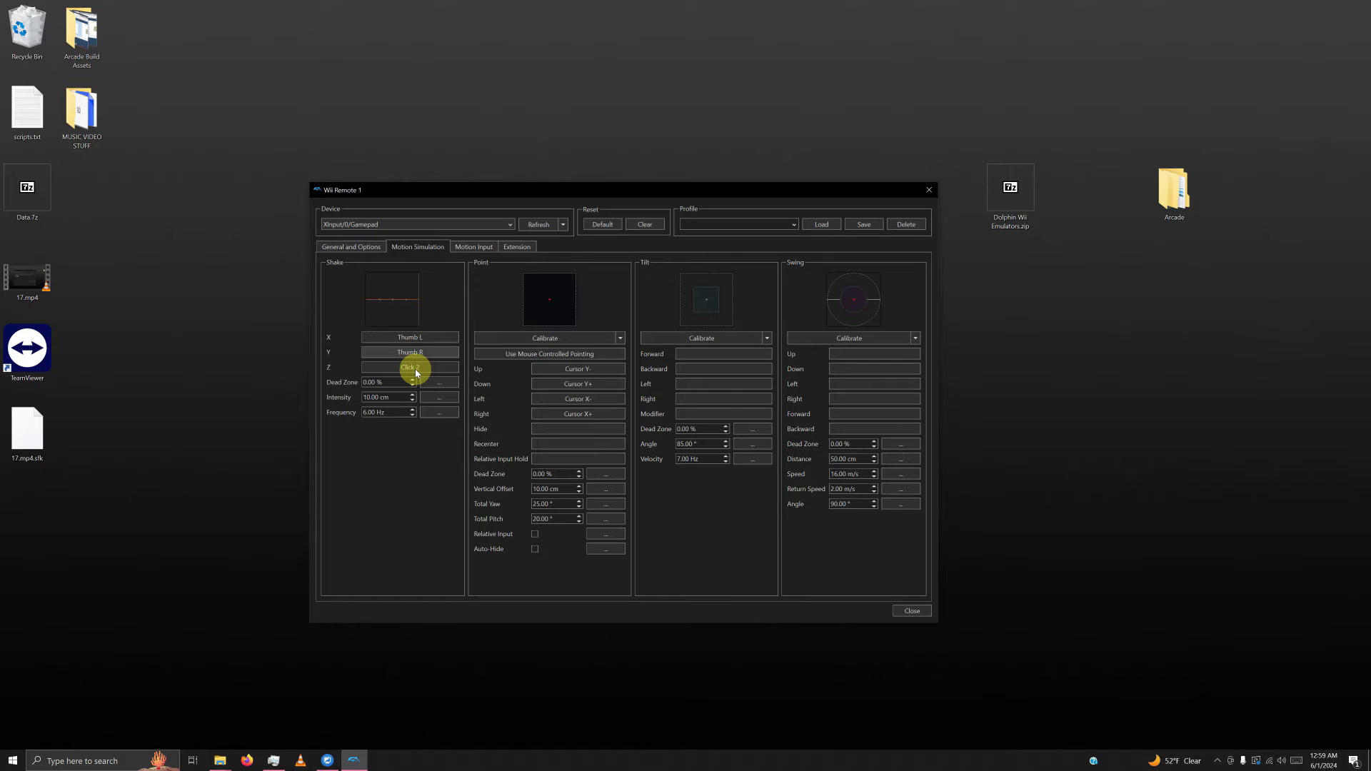
click(415, 367)
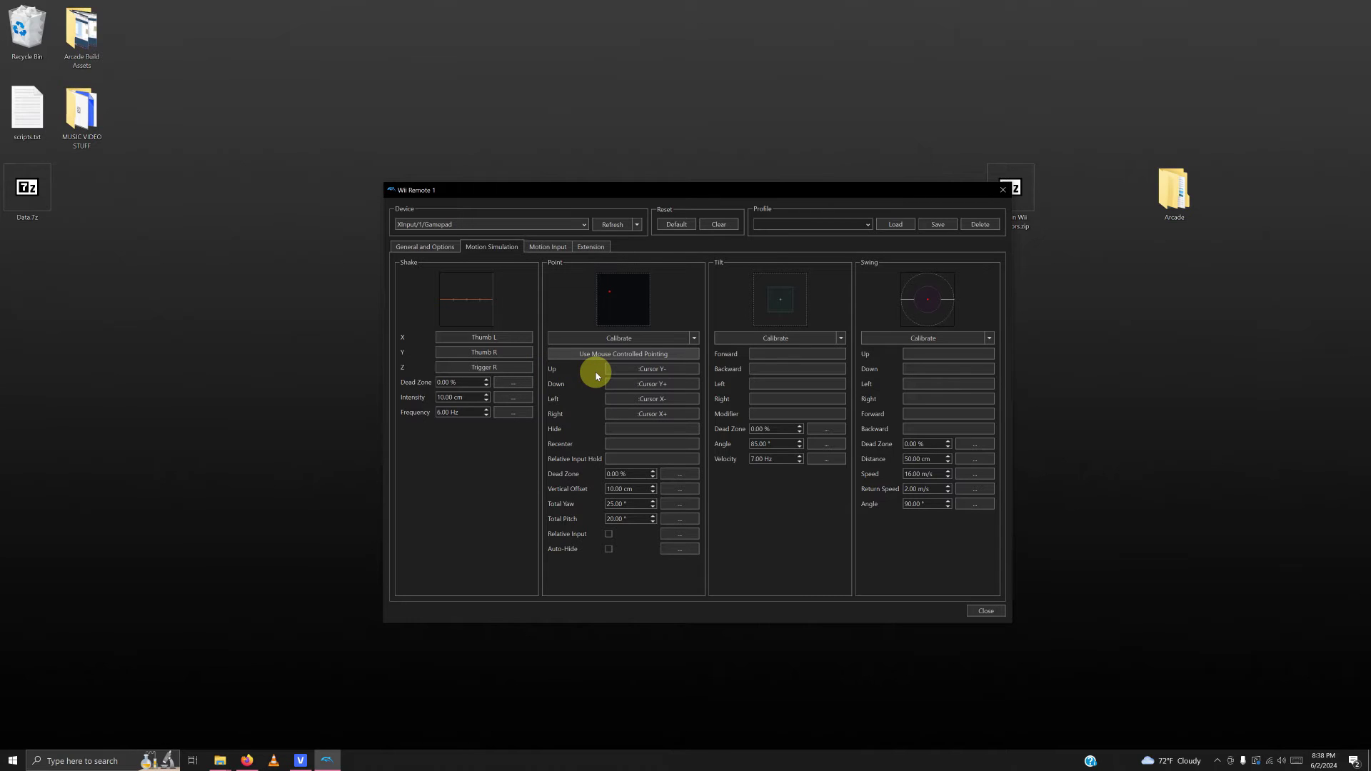
Map Wii Remote 1's Point Up, Down, Left and Right to Right Y+, Right Y-, Right X- and Right X+.
click(622, 370)
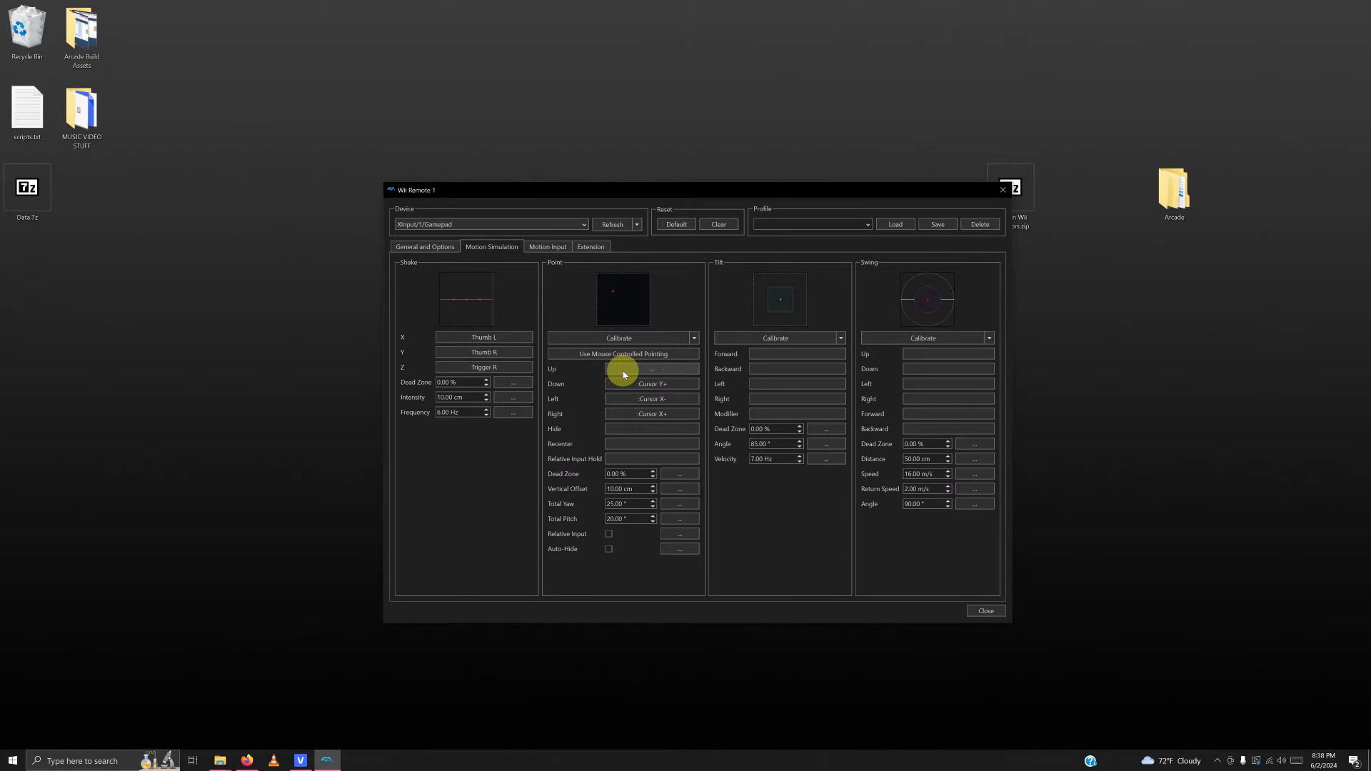
click(639, 386)
click(650, 397)
click(657, 415)
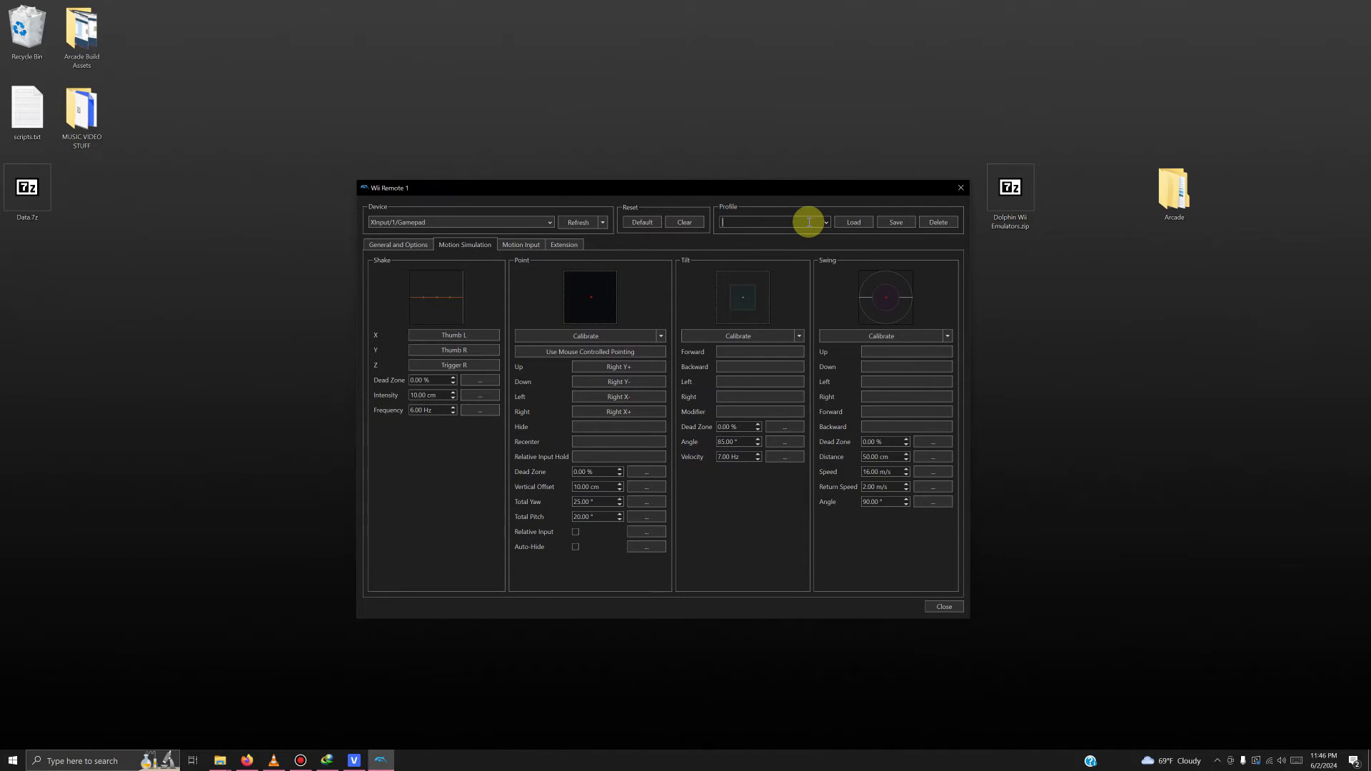
Save the mapping as the profile "Dolphin Sideways Wiimote" and close the controller settings and the emulator.
text(Dolphin Sideways Wiimote)
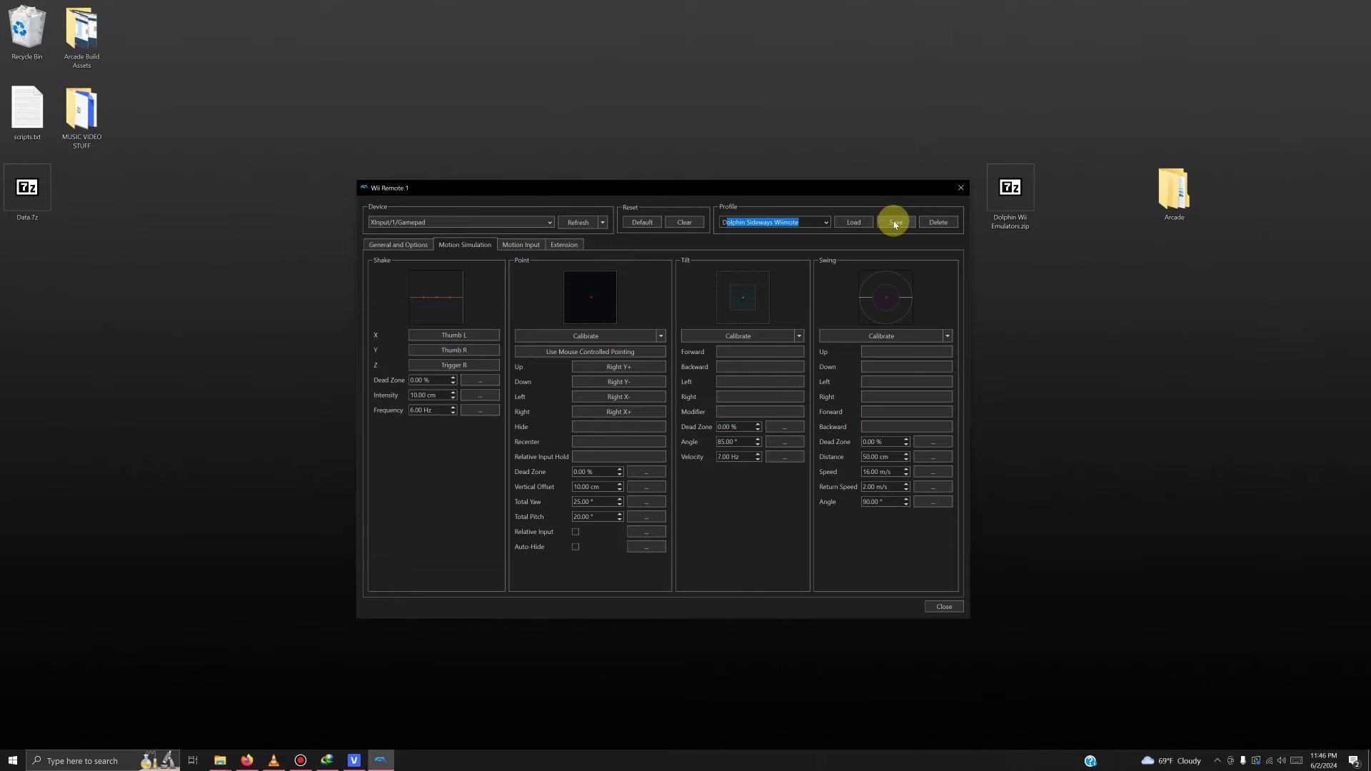
click(894, 223)
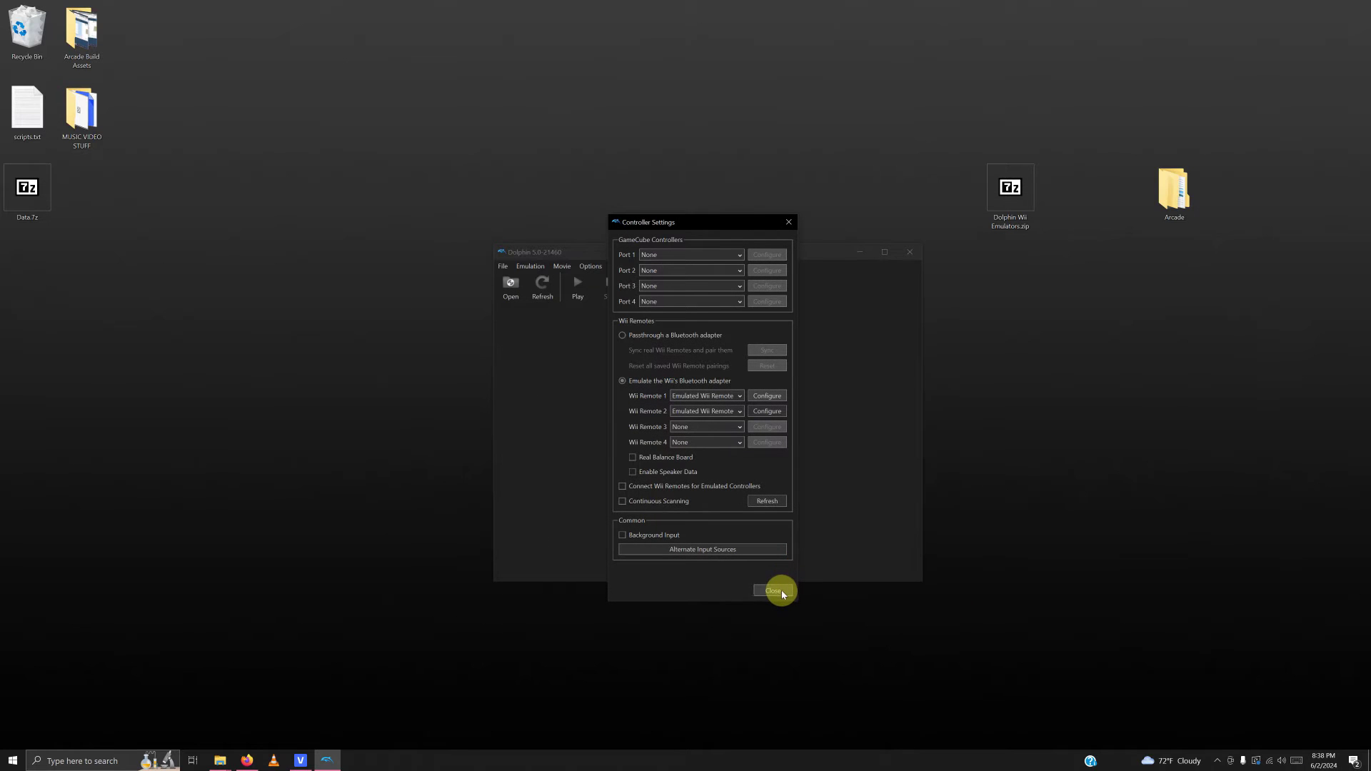
click(781, 589)
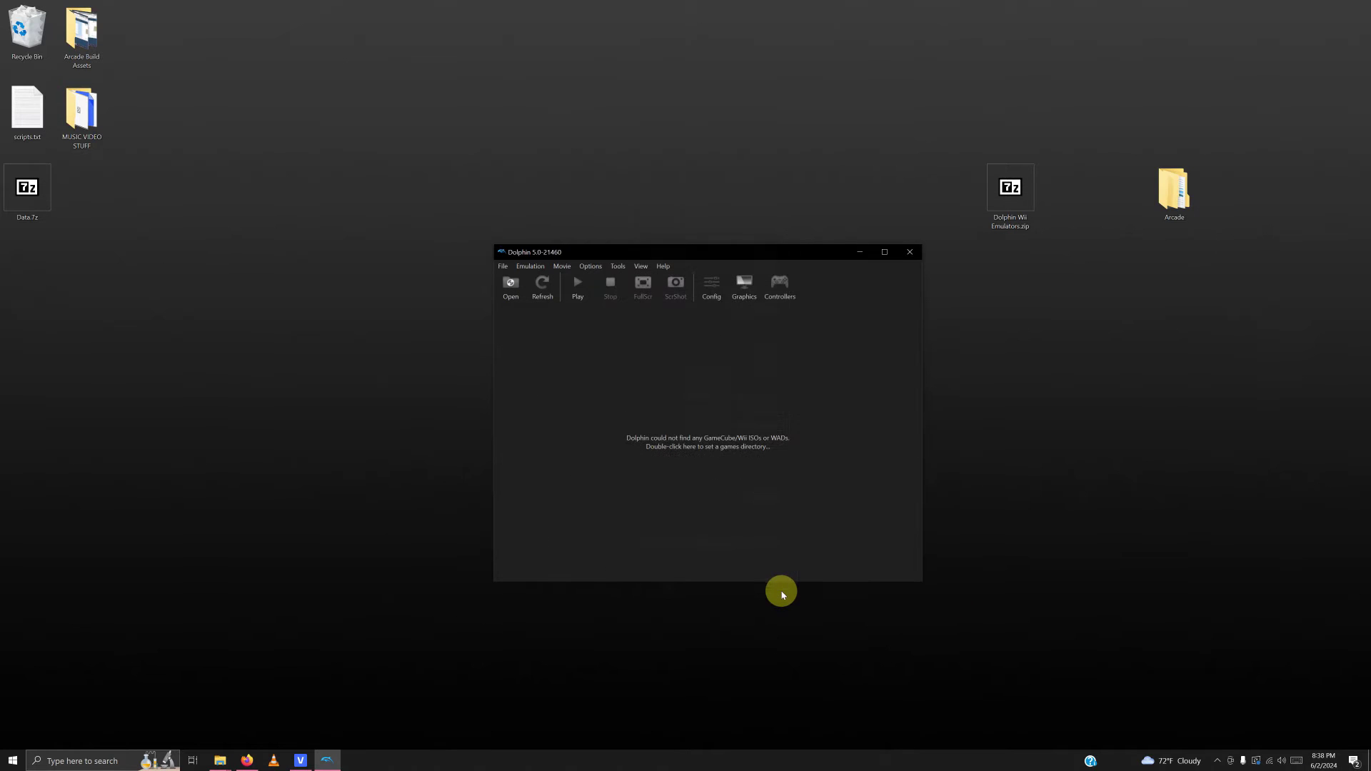
click(910, 252)
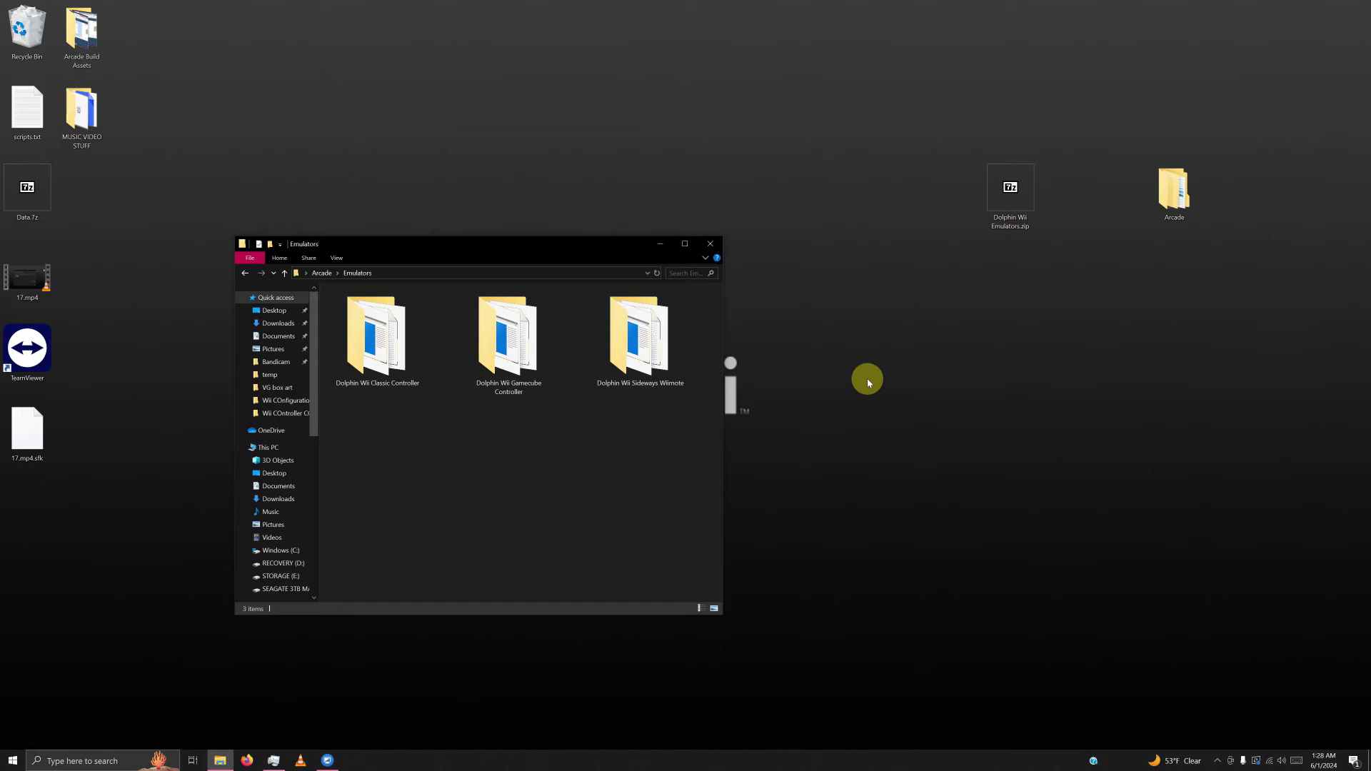
Launch Dolphin.exe from the Dolphin Wii Gamecube Controller folder and decline usage statistics reporting.
double_click(502, 348)
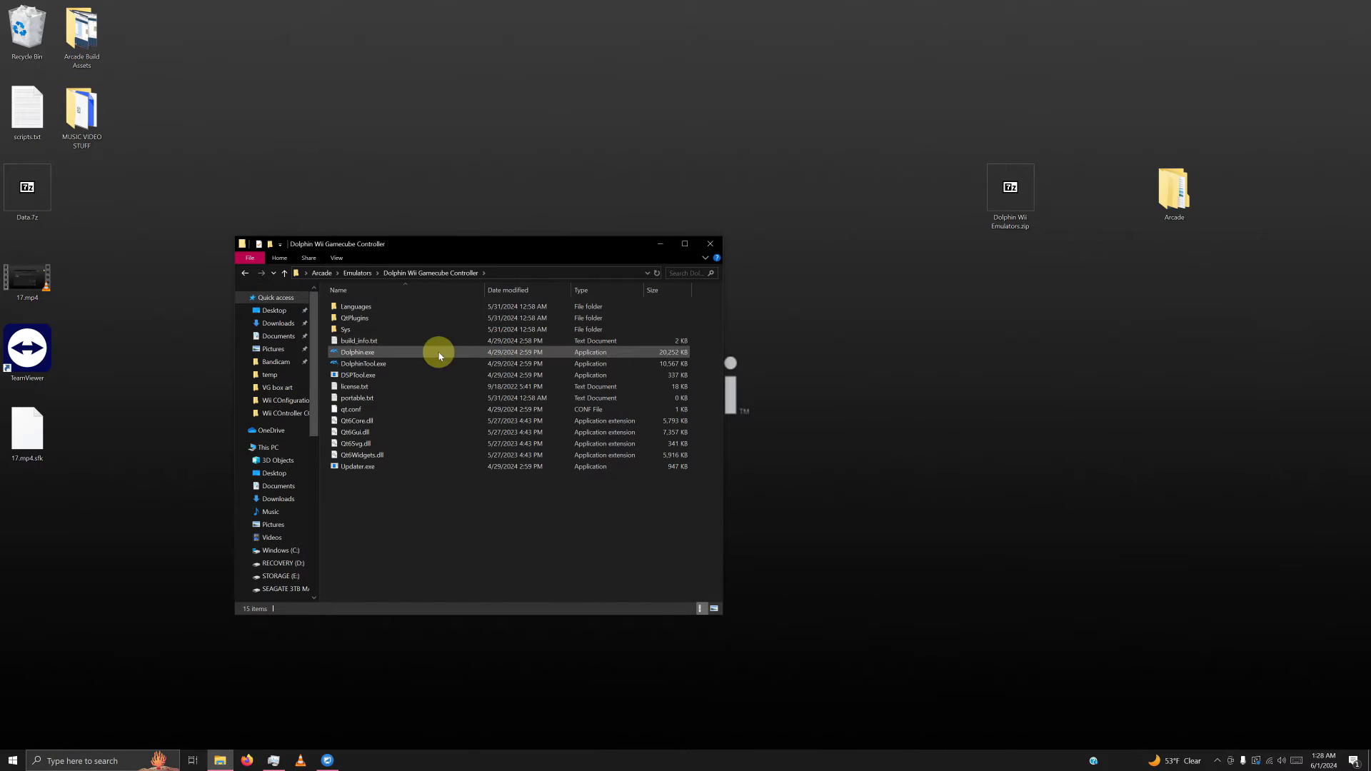
double_click(401, 352)
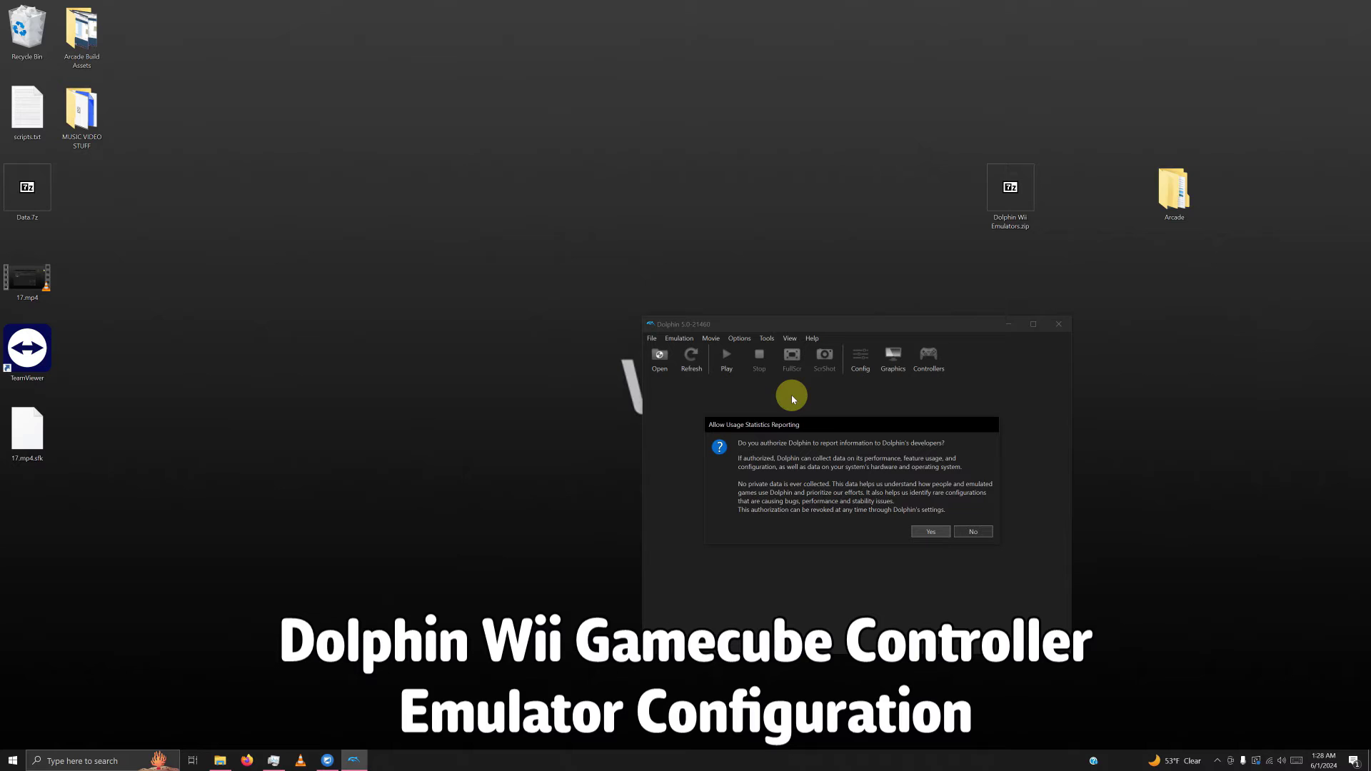
click(970, 529)
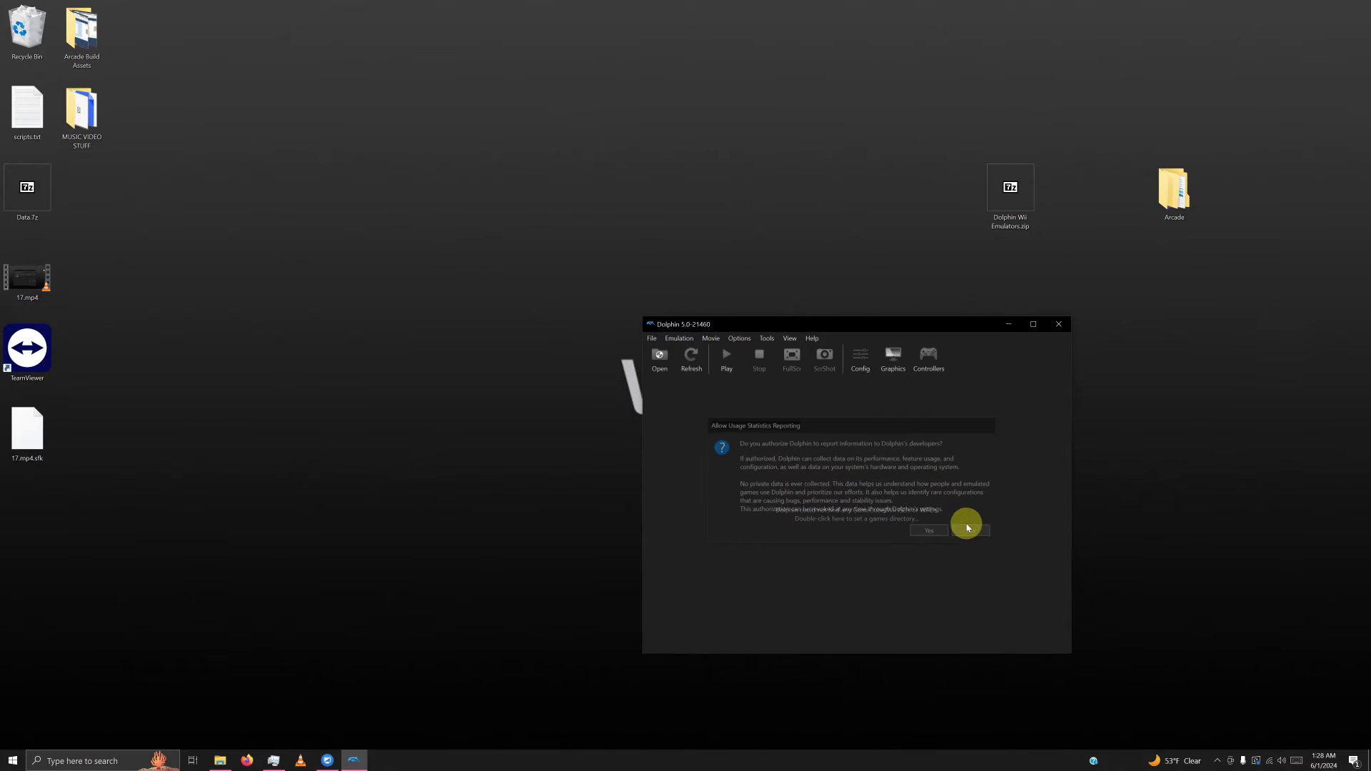
Set Auto Update to Don't Update in the general settings, view the interface settings, and close the configuration.
click(855, 368)
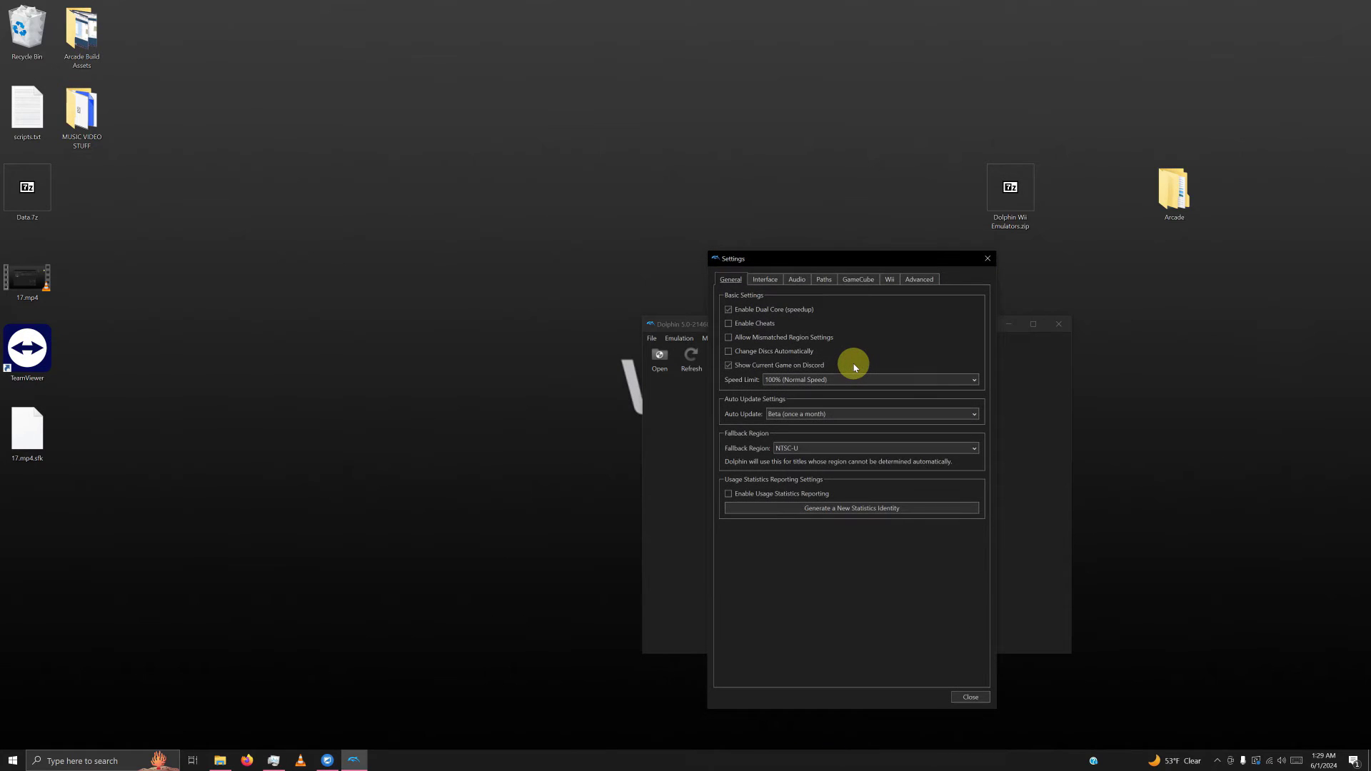
click(843, 419)
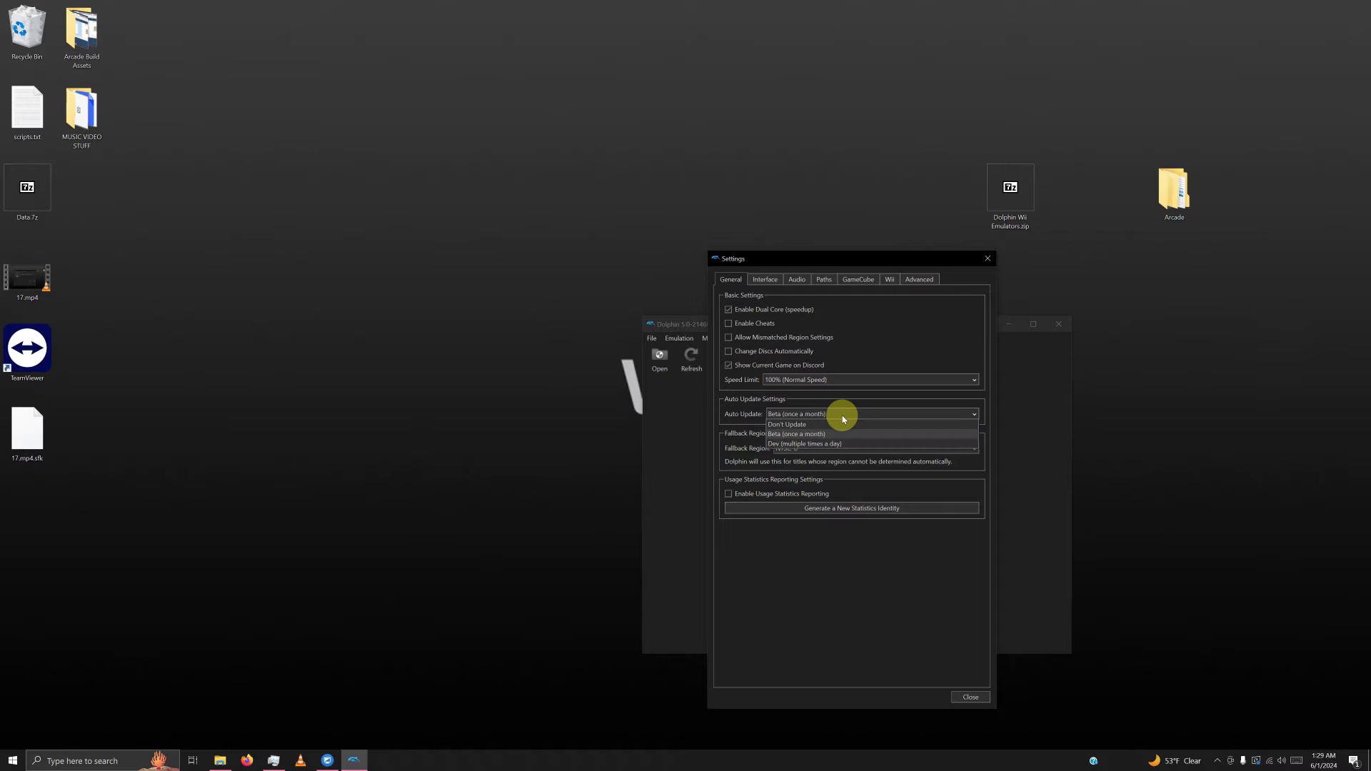
click(840, 424)
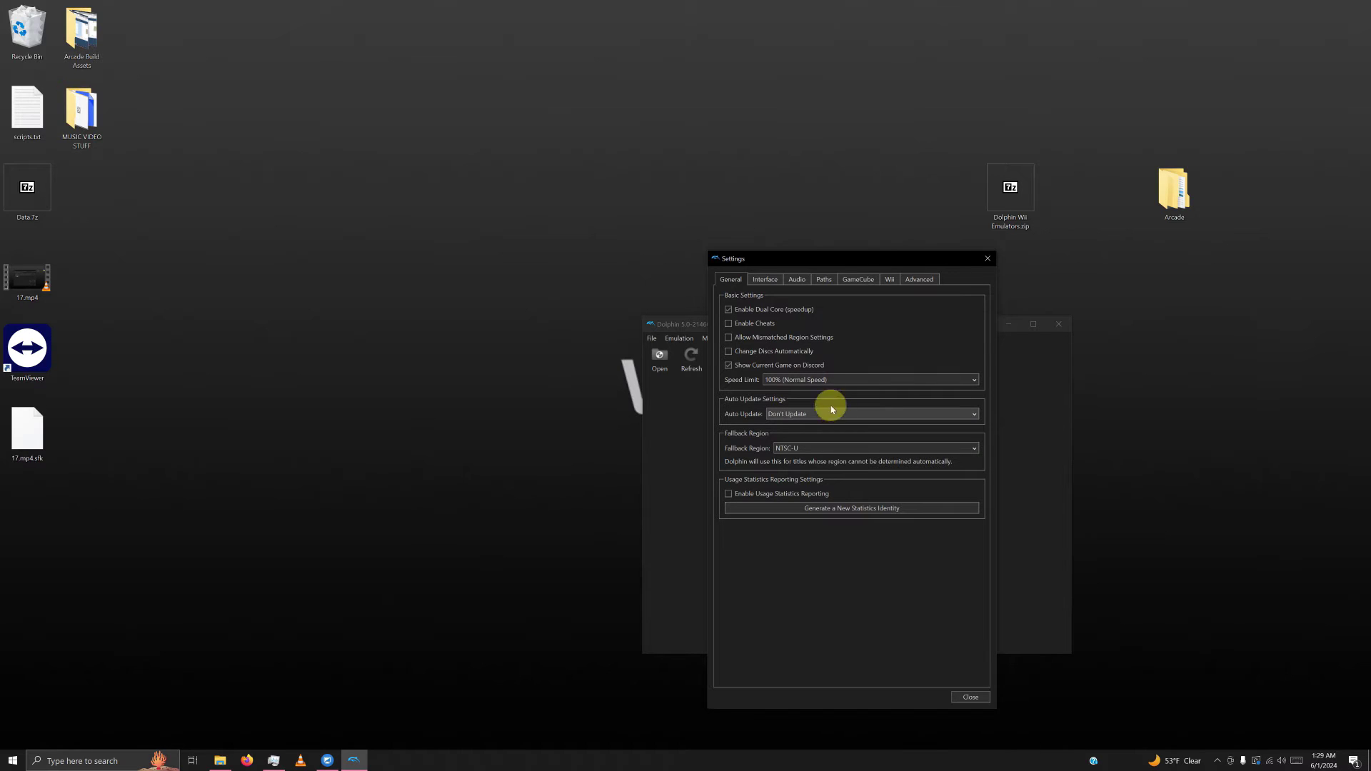
click(765, 280)
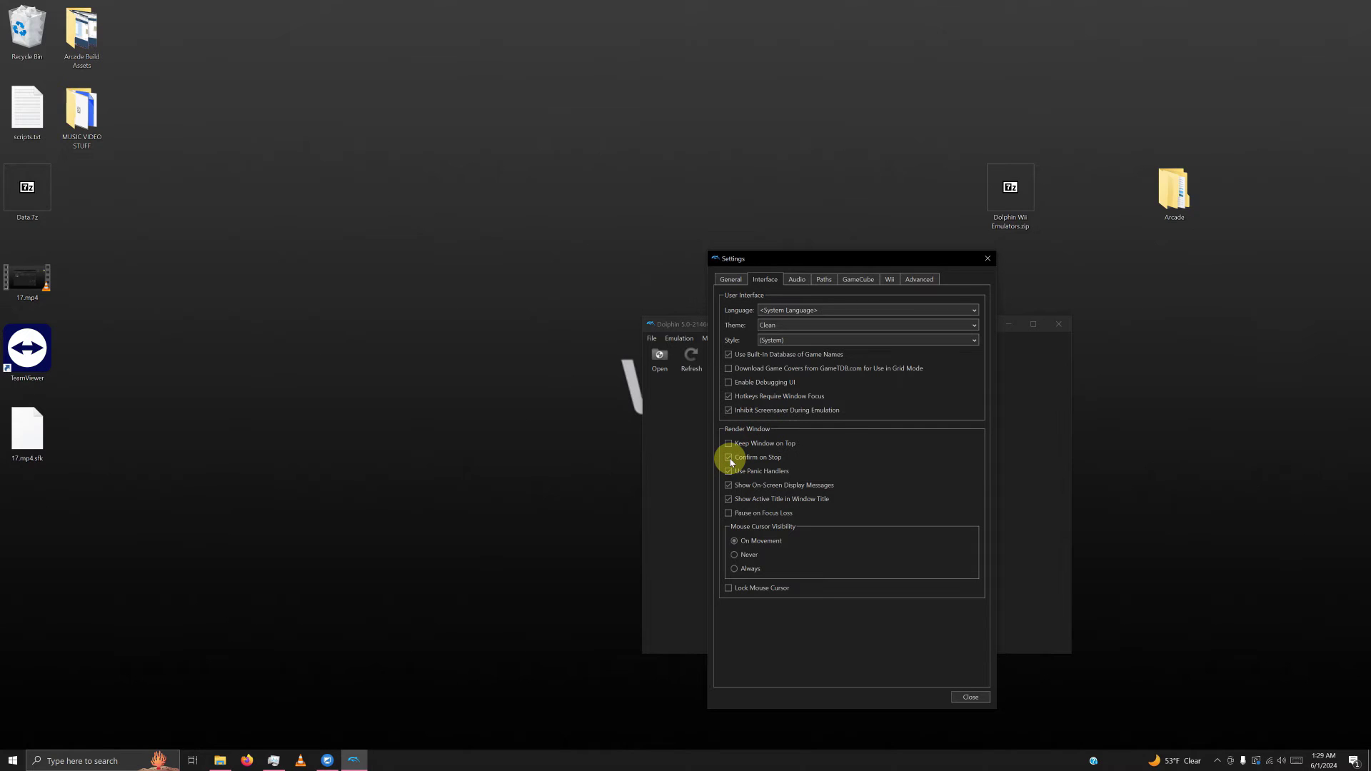
click(964, 697)
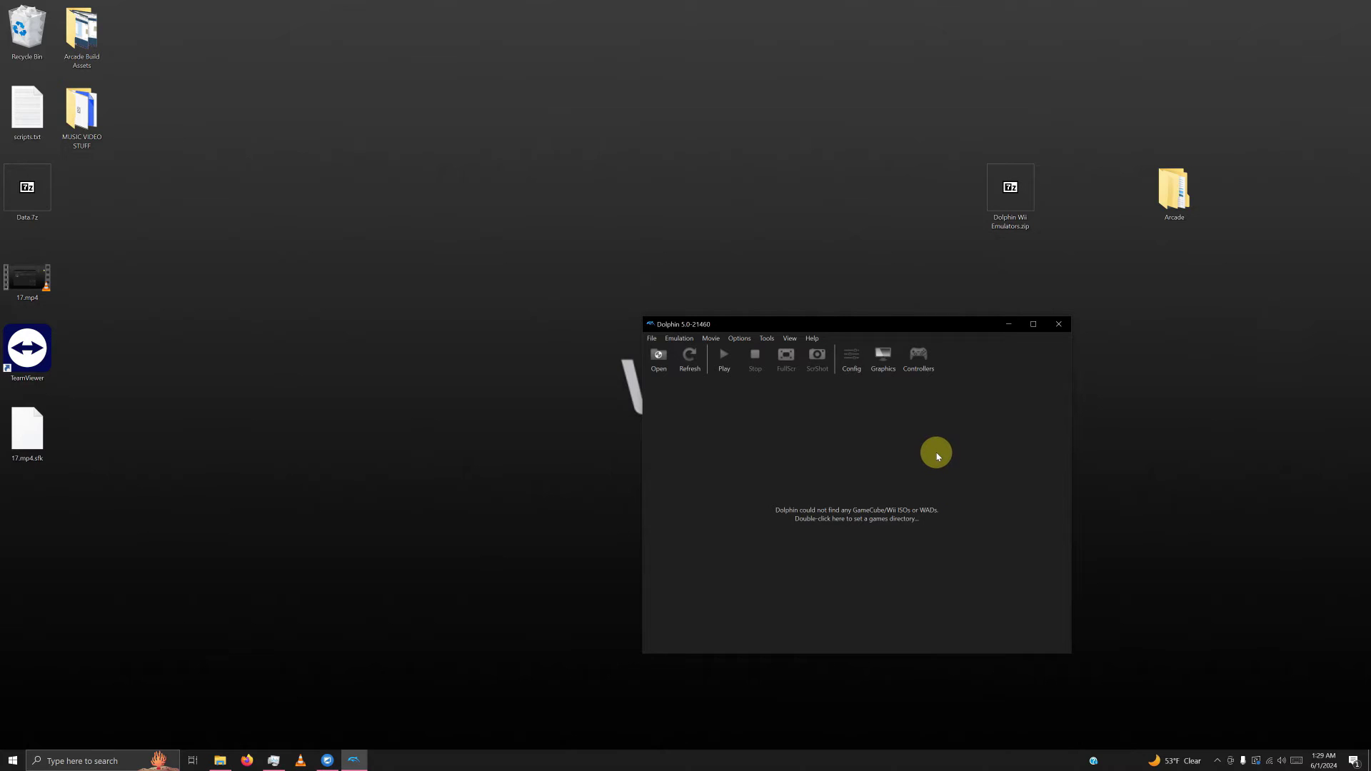
Set Wii Remote 1 to None and GameCube Port 2 to Standard Controller in the controller settings.
click(918, 369)
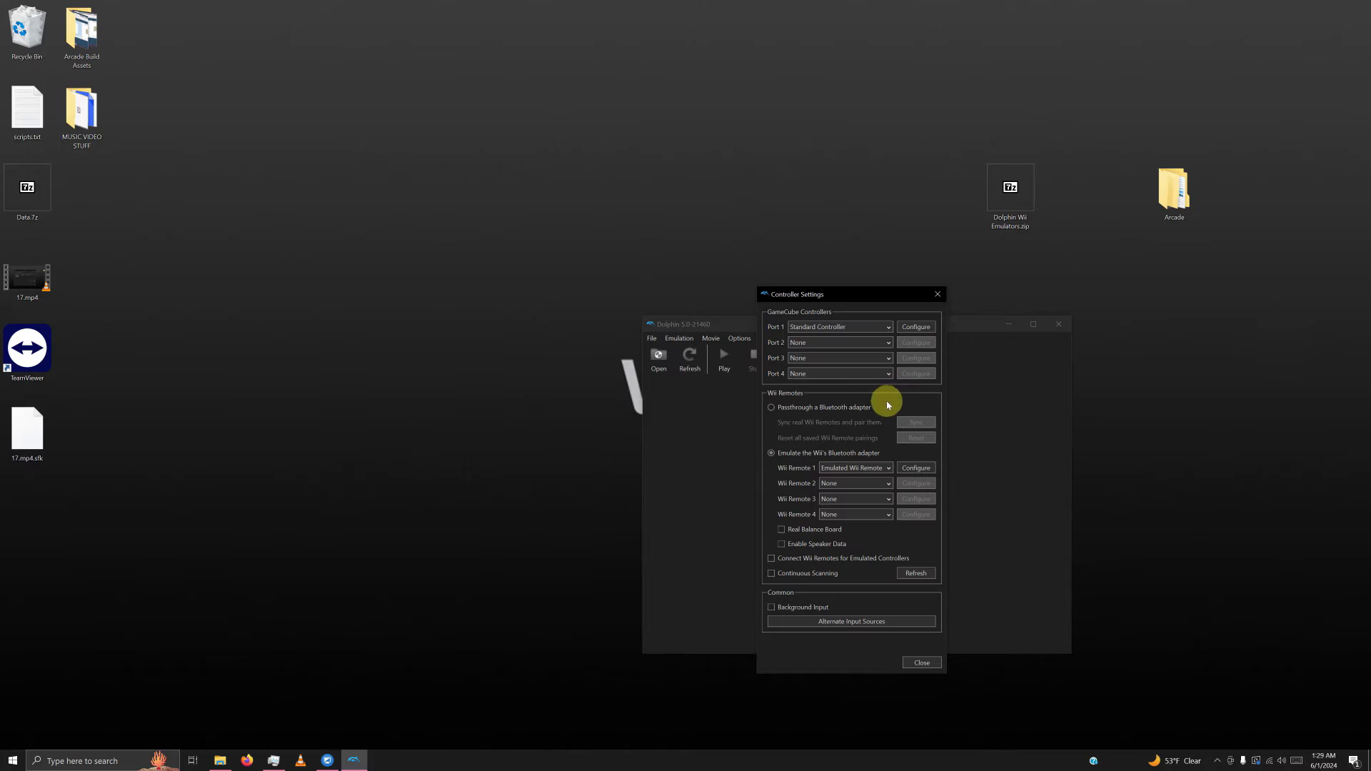
click(888, 473)
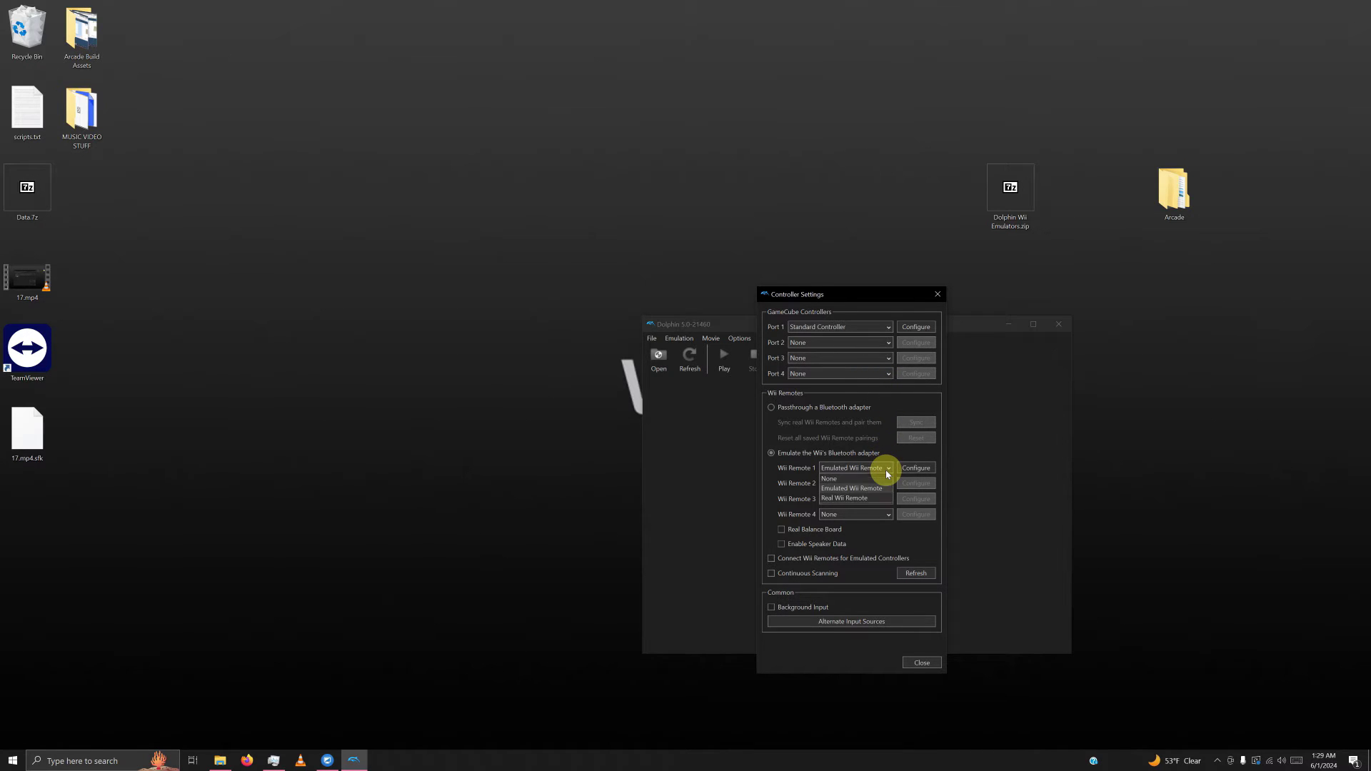
click(884, 483)
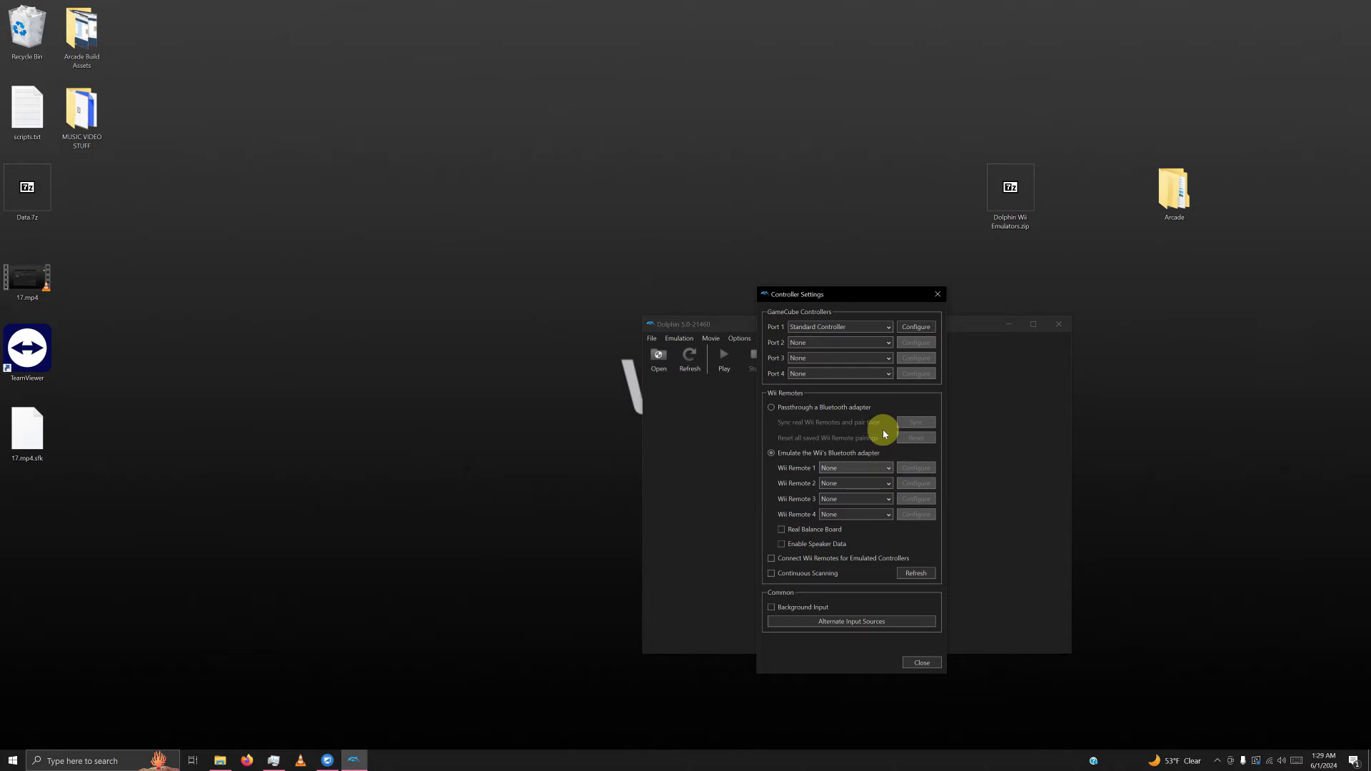
click(887, 343)
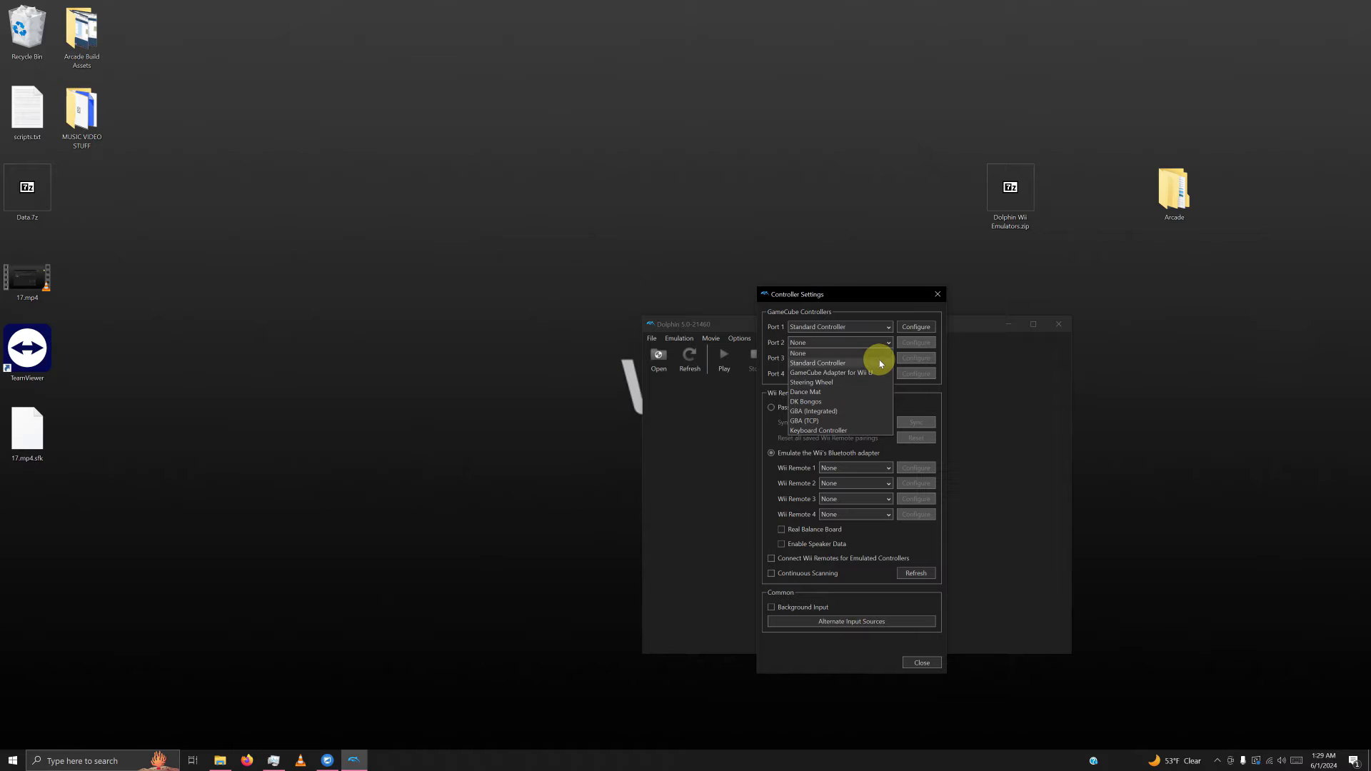
click(880, 364)
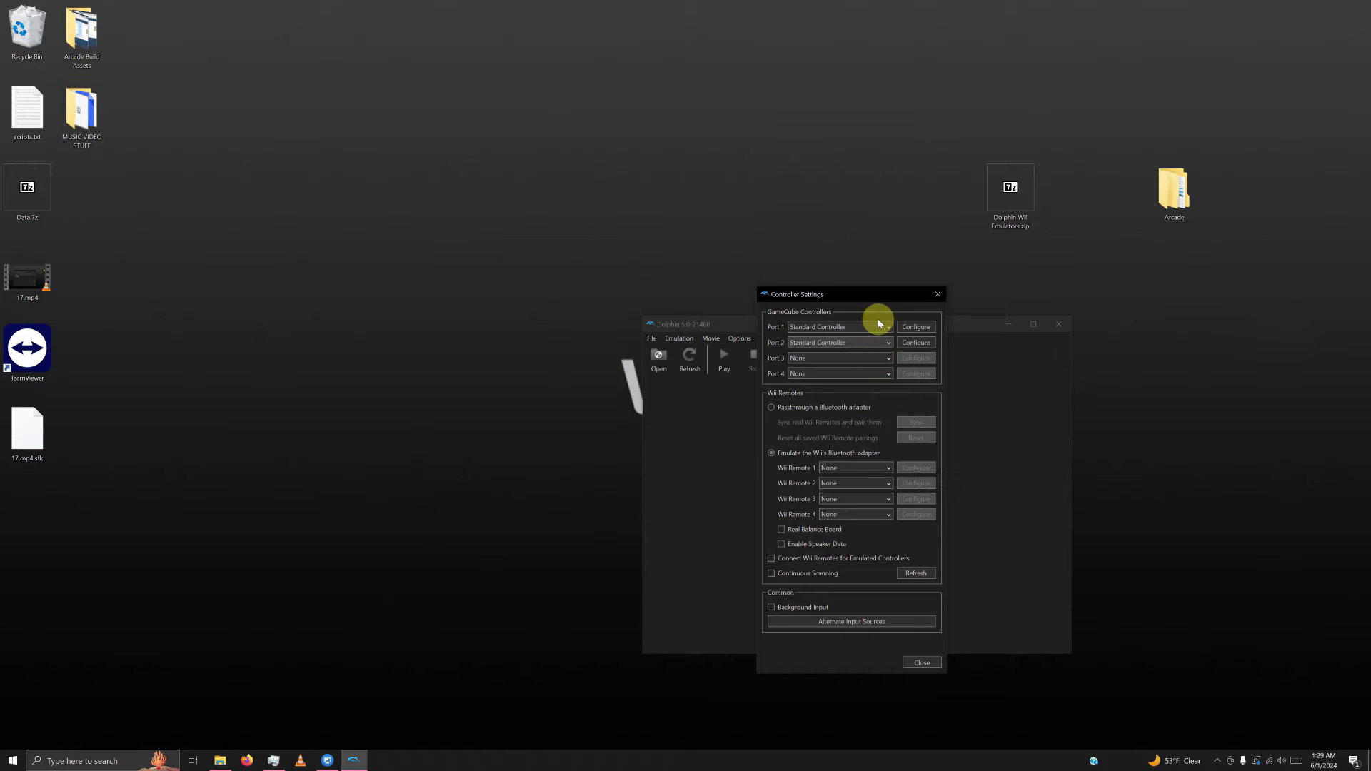
Set the GameCube Port 1 controller's device to XInput/0/Gamepad and enable Always Connected.
click(916, 327)
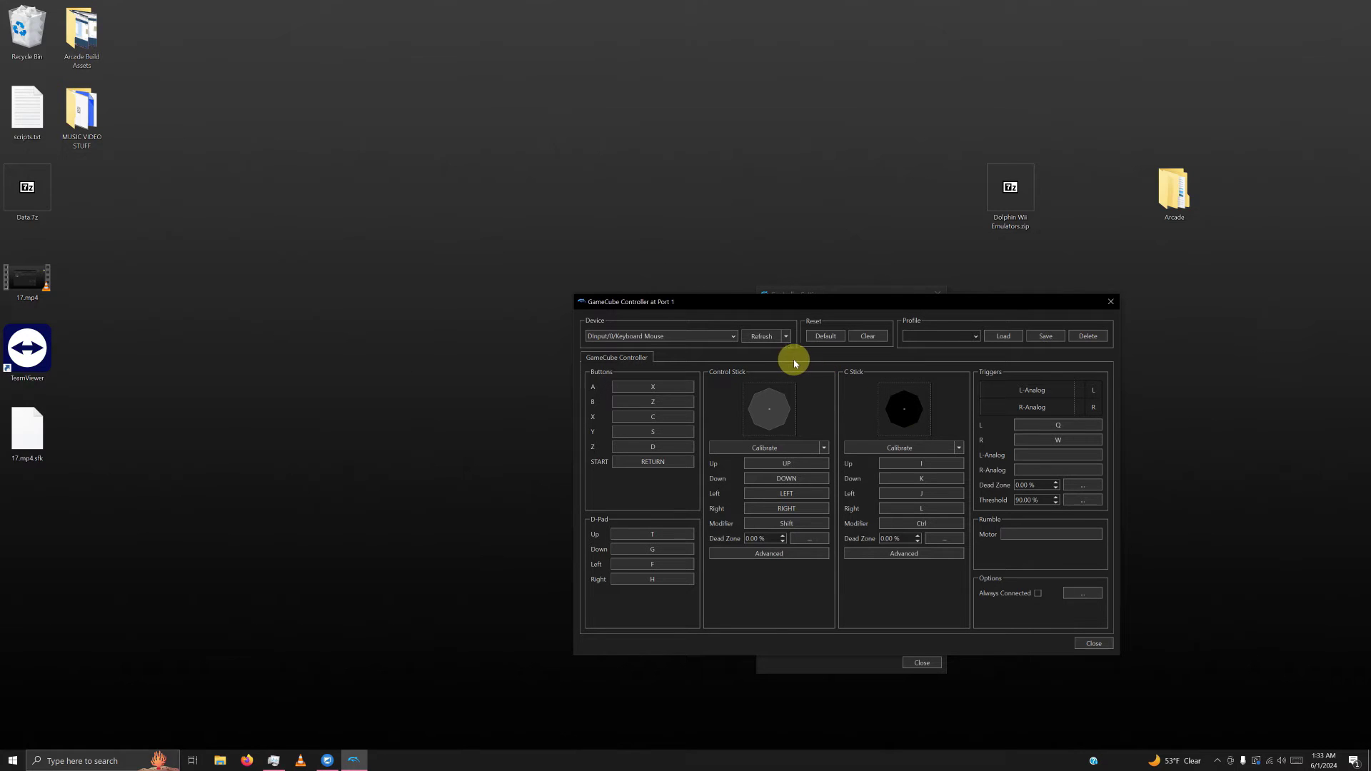
click(729, 336)
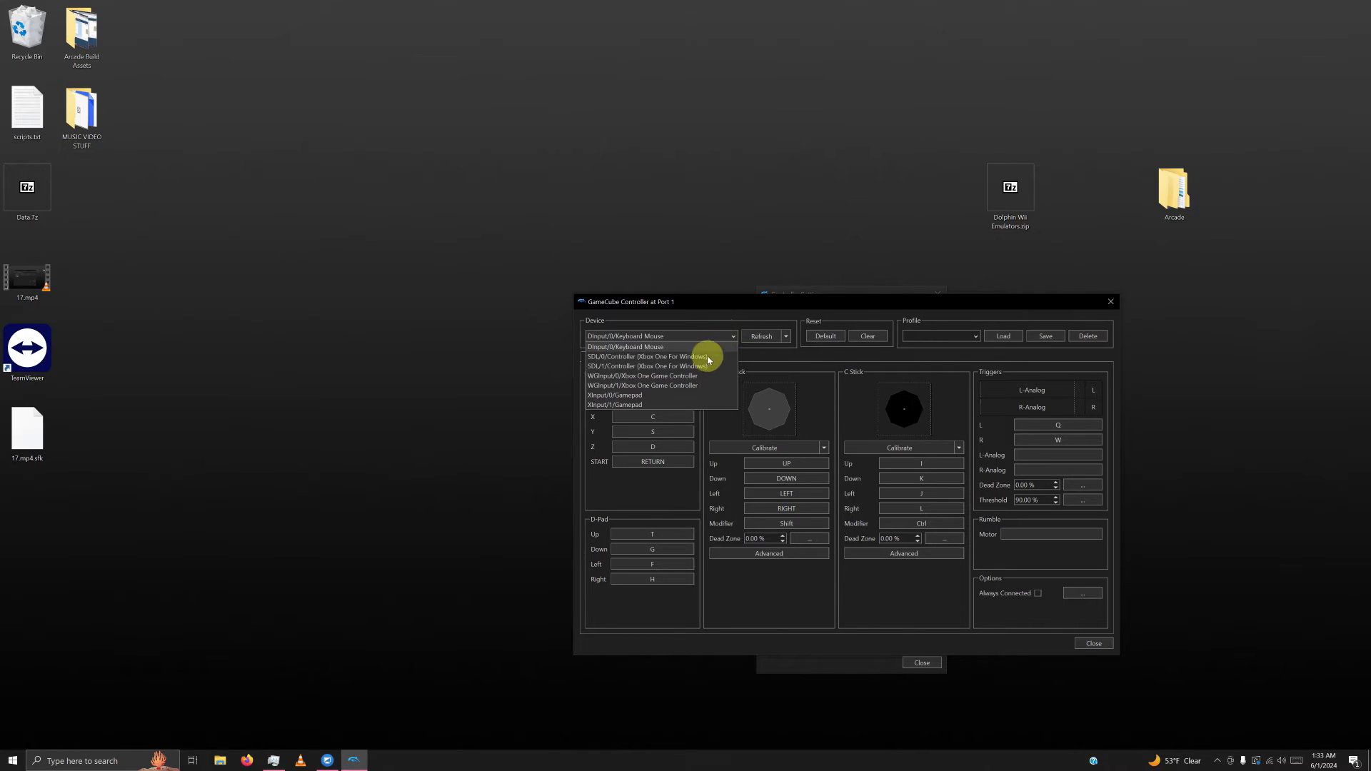
click(680, 396)
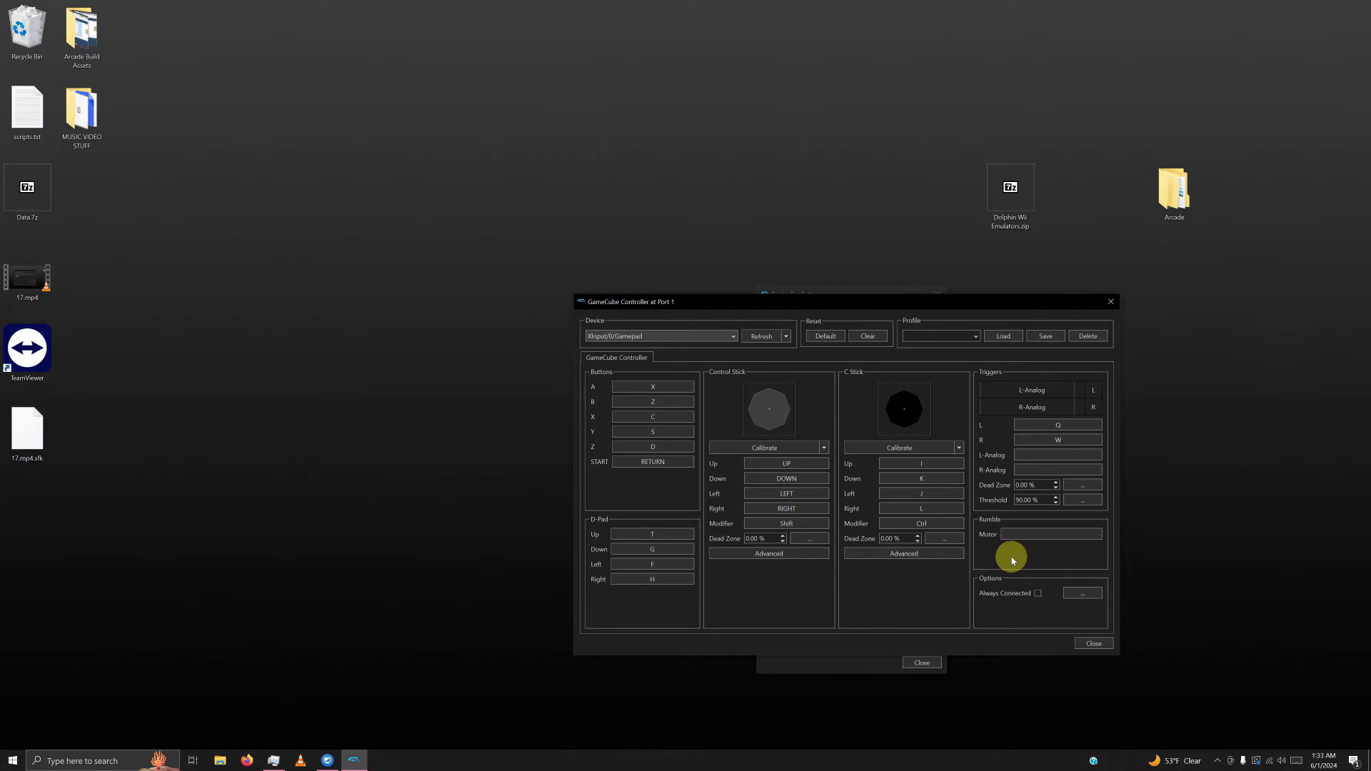
click(1038, 595)
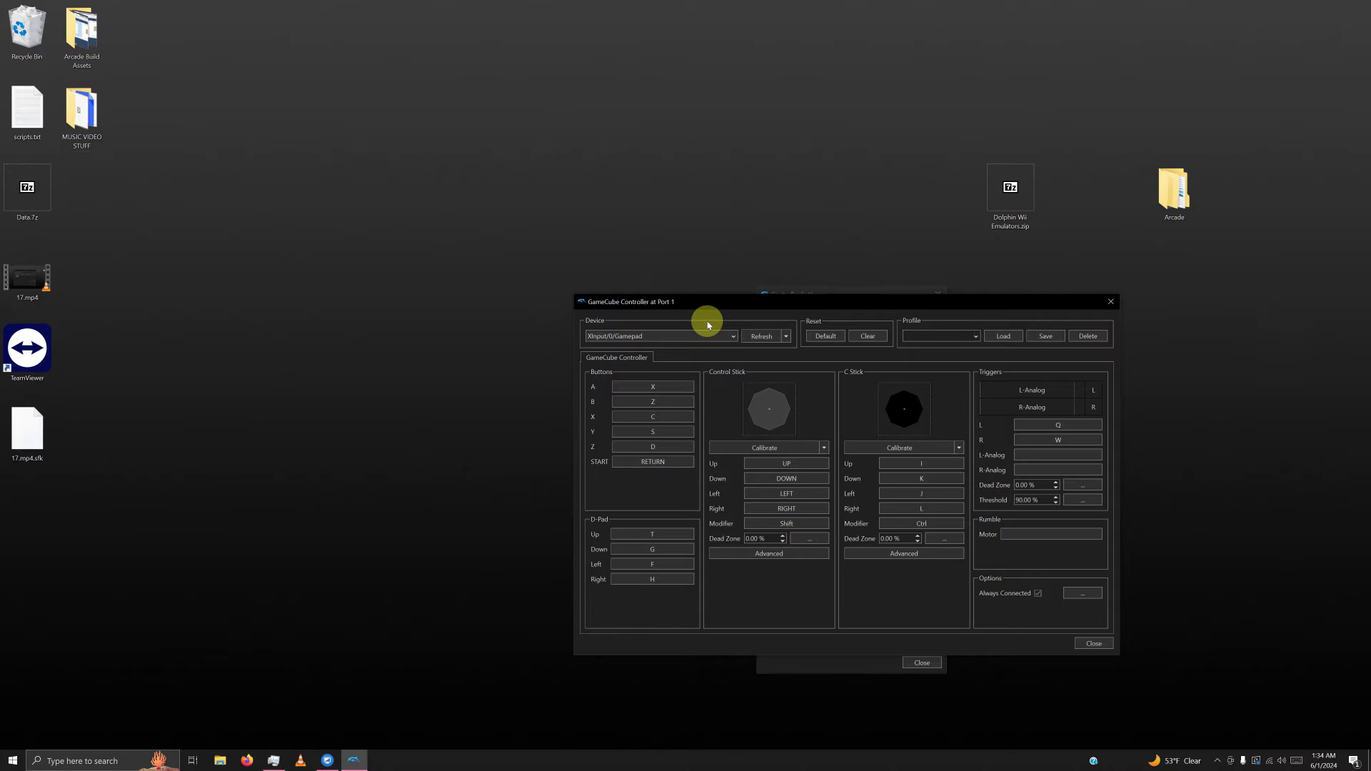
Map the Port 1 buttons A, B, X, Y, Z and START to Button A, Button X, Button B, Button Y, Trigger R and Start.
click(652, 386)
click(652, 401)
click(652, 416)
click(653, 431)
click(653, 446)
click(652, 461)
Map the Port 1 D-Pad to Pad N, S, W and E, and the Control Stick to Left Y+, Y-, X- and X+.
click(652, 534)
click(652, 550)
click(786, 463)
click(786, 479)
click(786, 509)
Map the Port 1 C Stick's Up, Down, Left and Right to Right Y+, Right Y-, Right X- and Right X+.
click(921, 464)
click(921, 493)
click(921, 508)
Map the Port 1 triggers L, R, L-Analog and R-Analog to Shoulder L, Shoulder R, Thumb L and Thumb R.
click(1057, 425)
click(1057, 440)
click(1058, 455)
click(1057, 470)
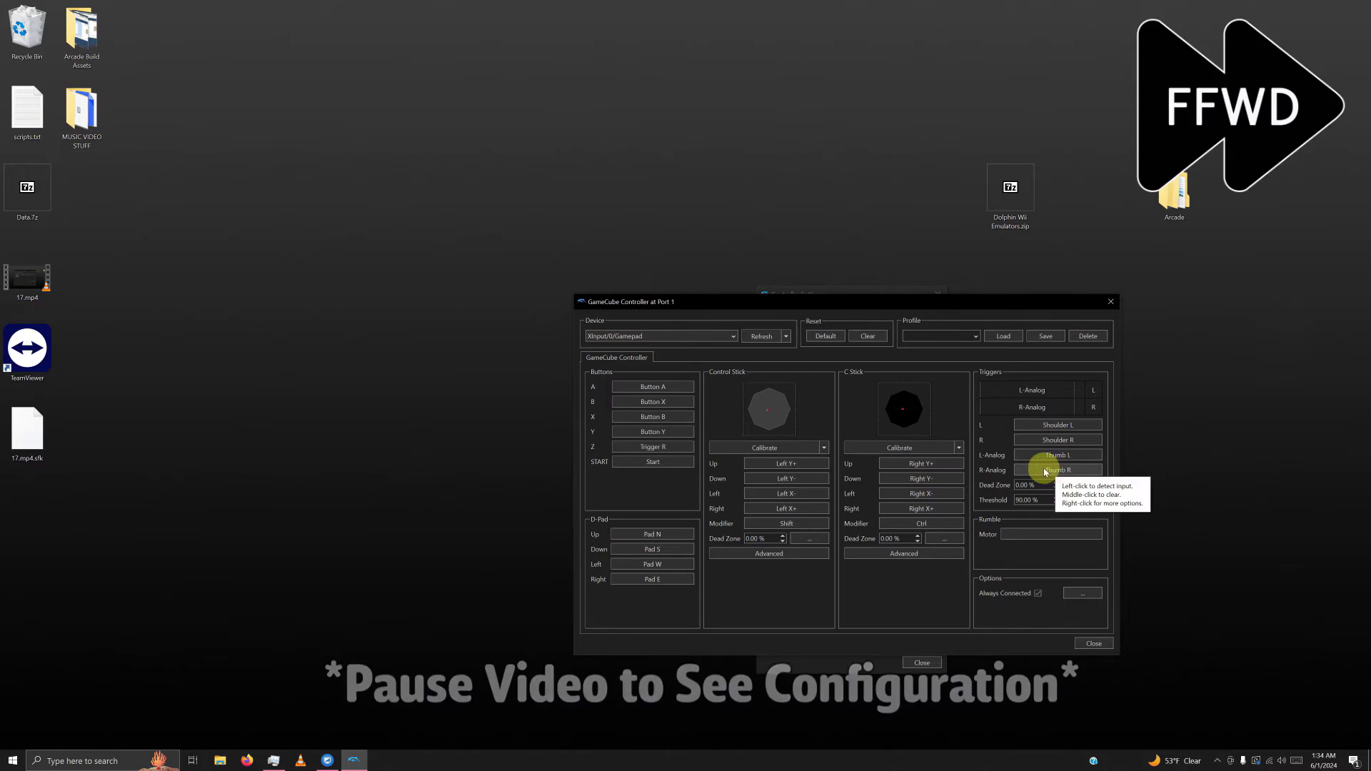
Save the Port 1 mapping as the profile "gamecube controller wii" and close its configuration.
click(937, 336)
text(gamecube controller wii)
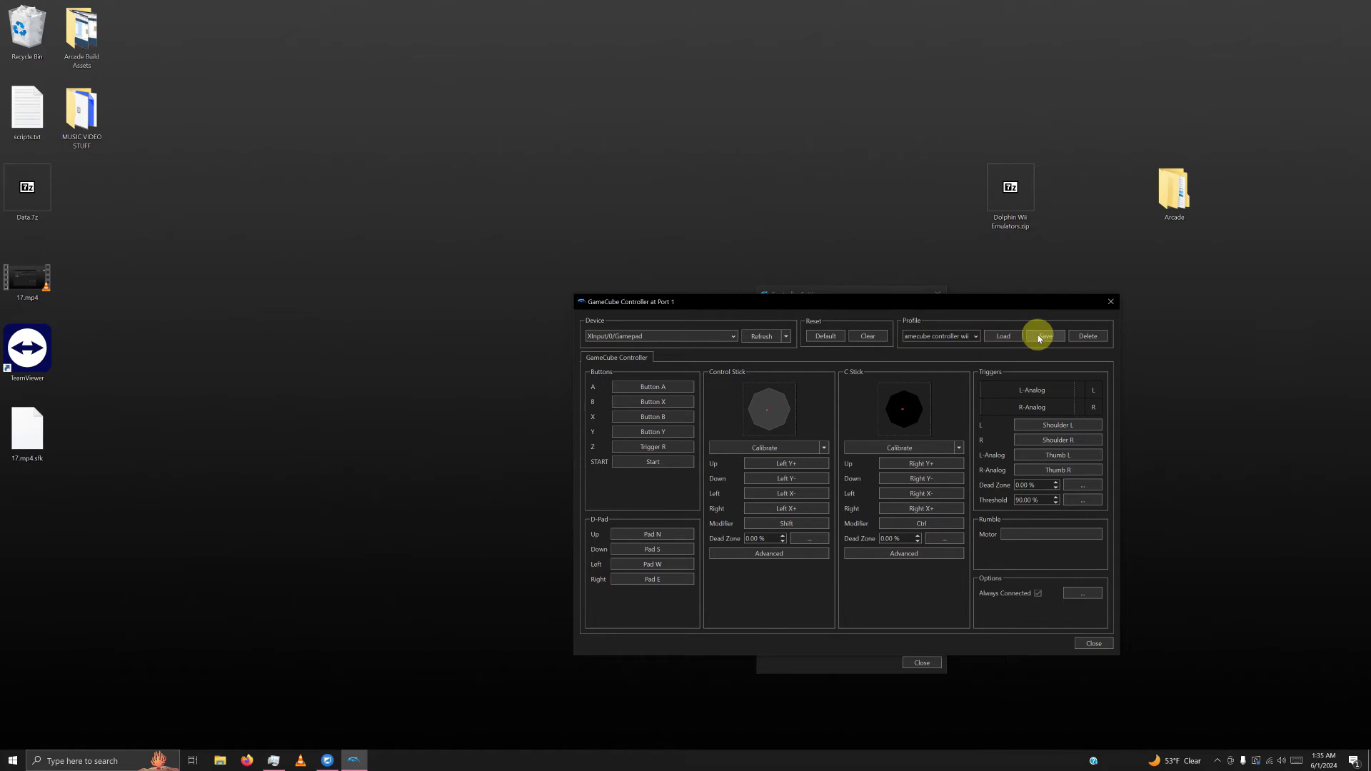
click(1097, 643)
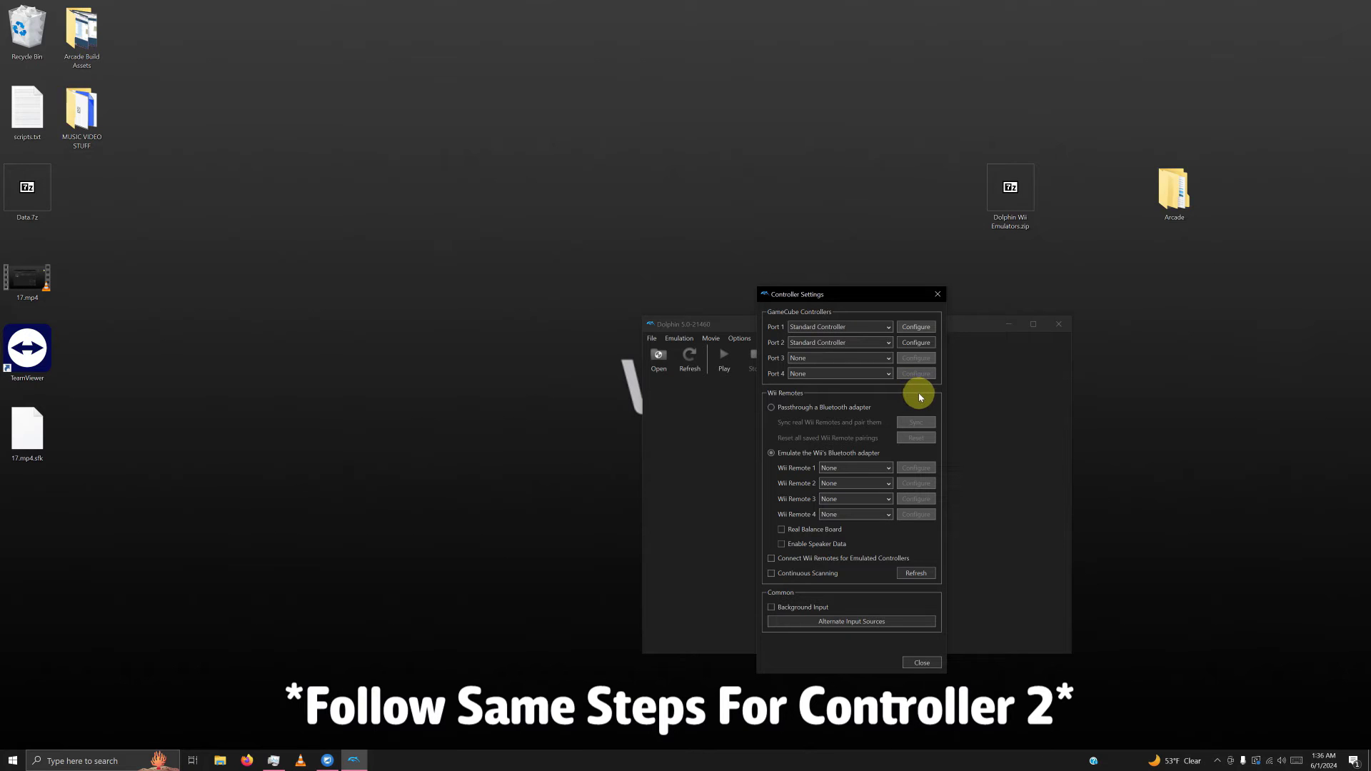
View the device choices for the GameCube controller at Port 2, then close the controller settings and the emulator.
click(914, 343)
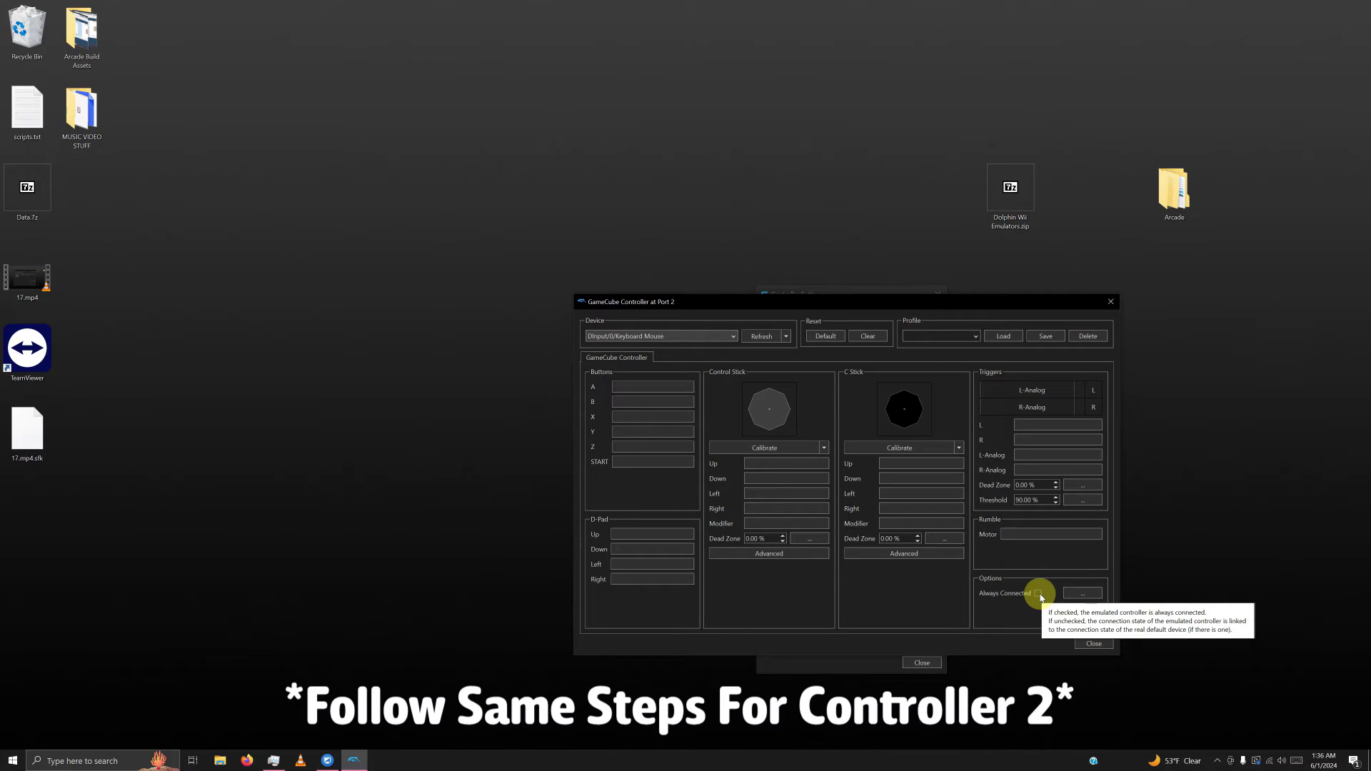
click(730, 342)
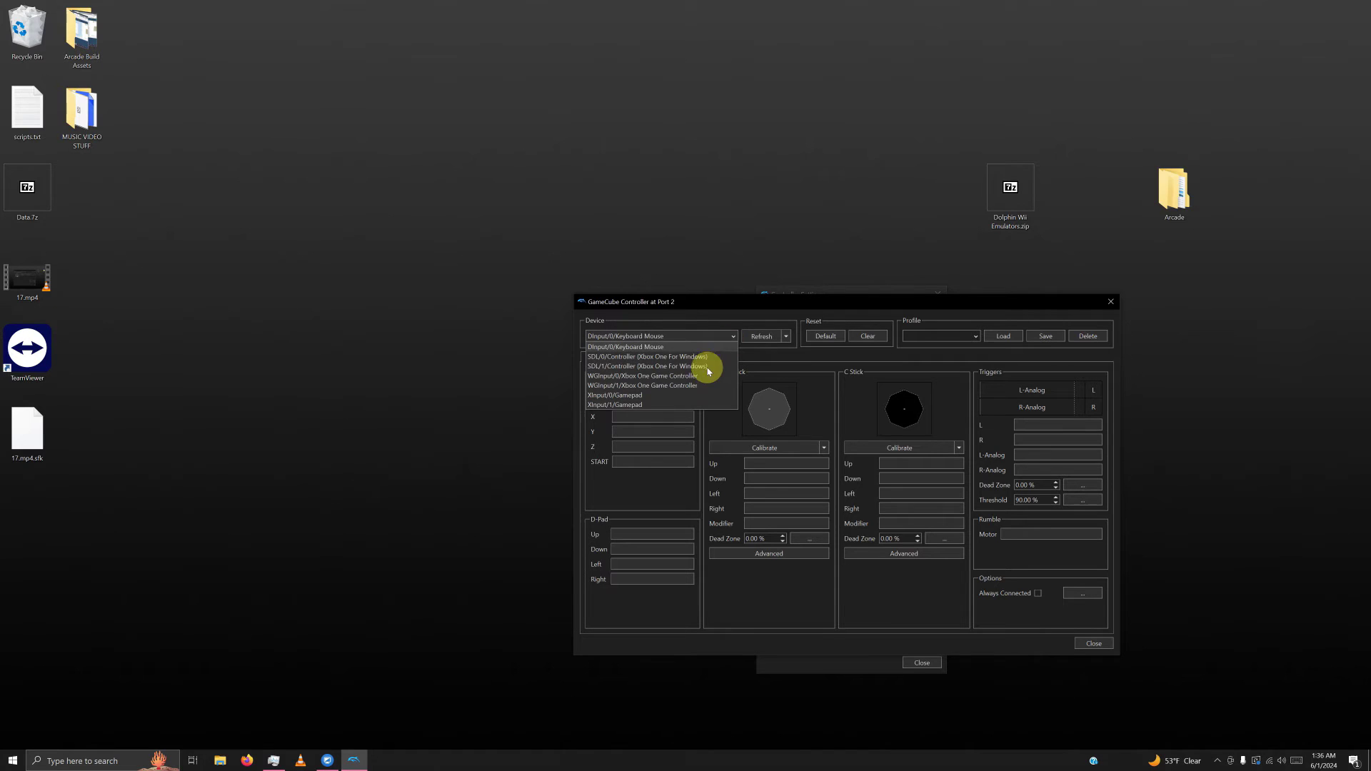
click(749, 362)
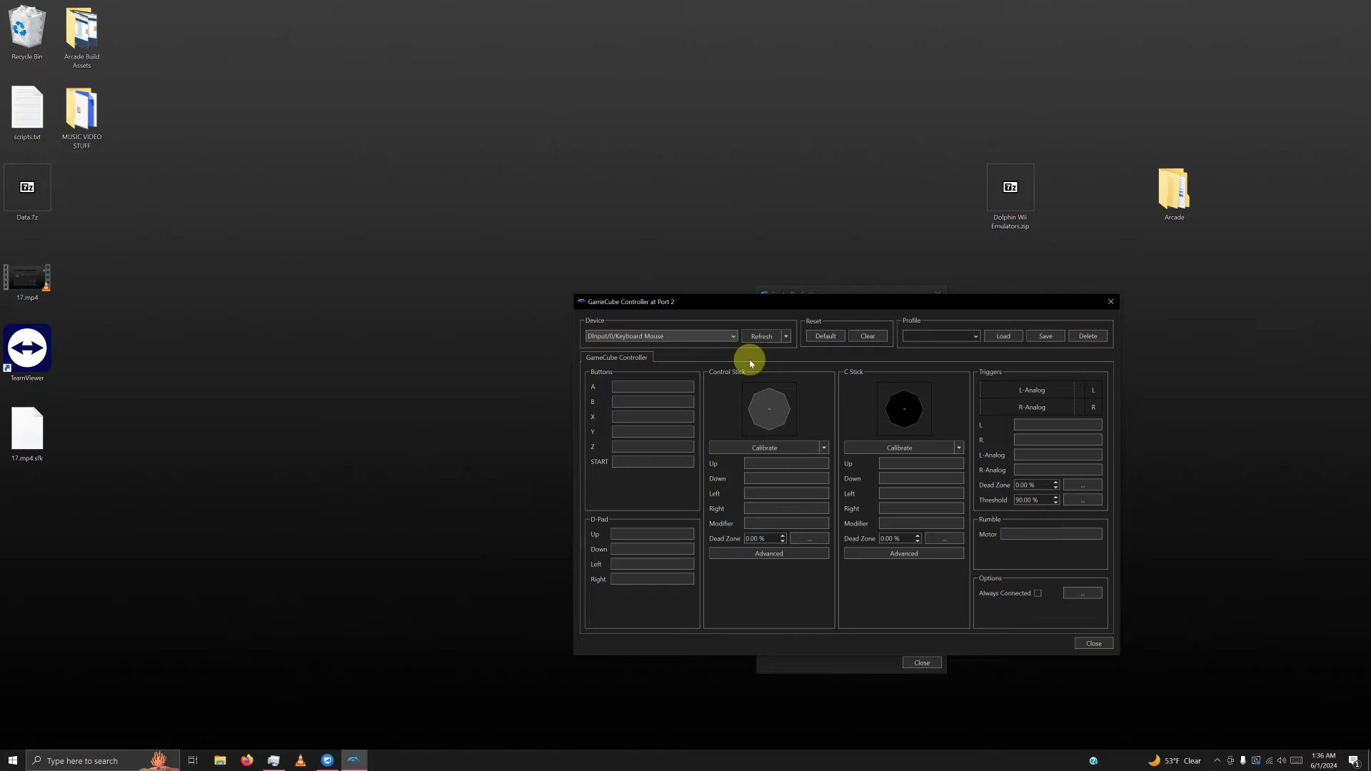
click(1085, 643)
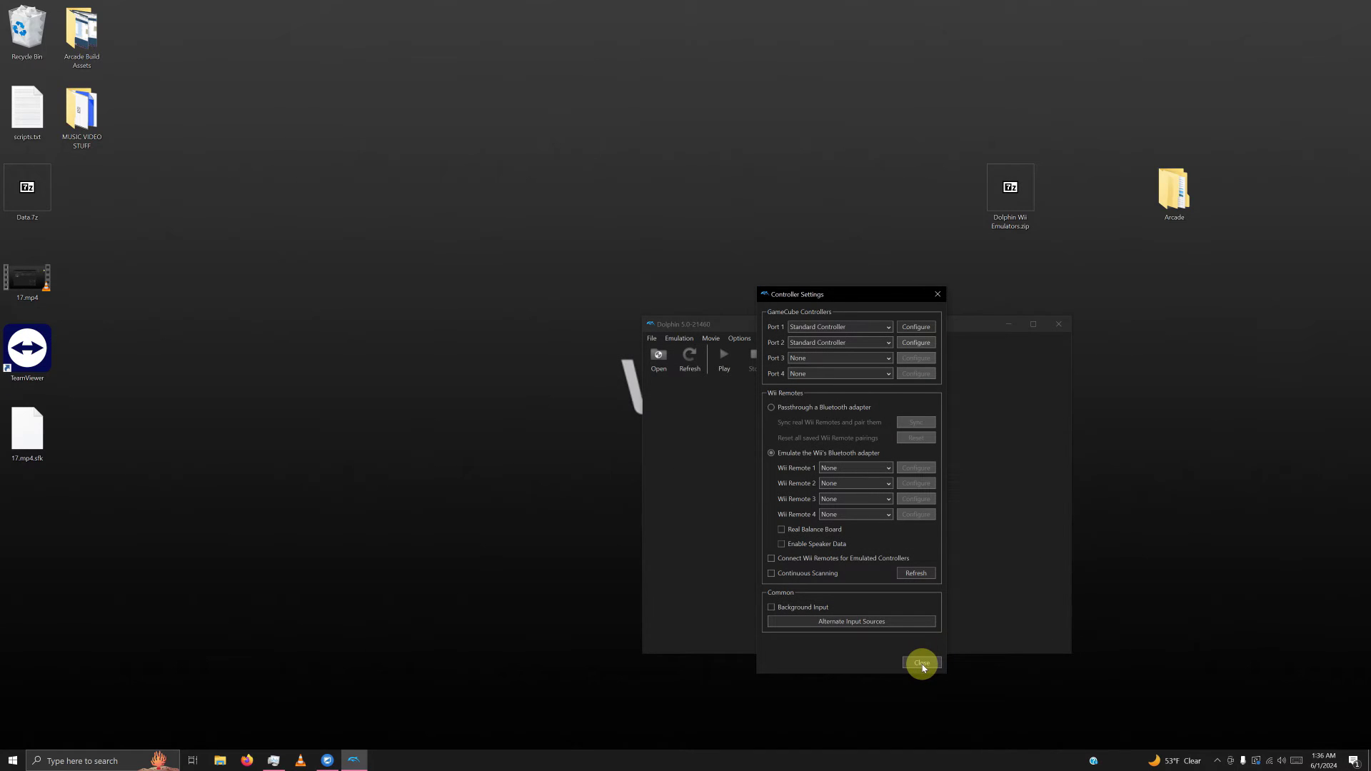
click(922, 663)
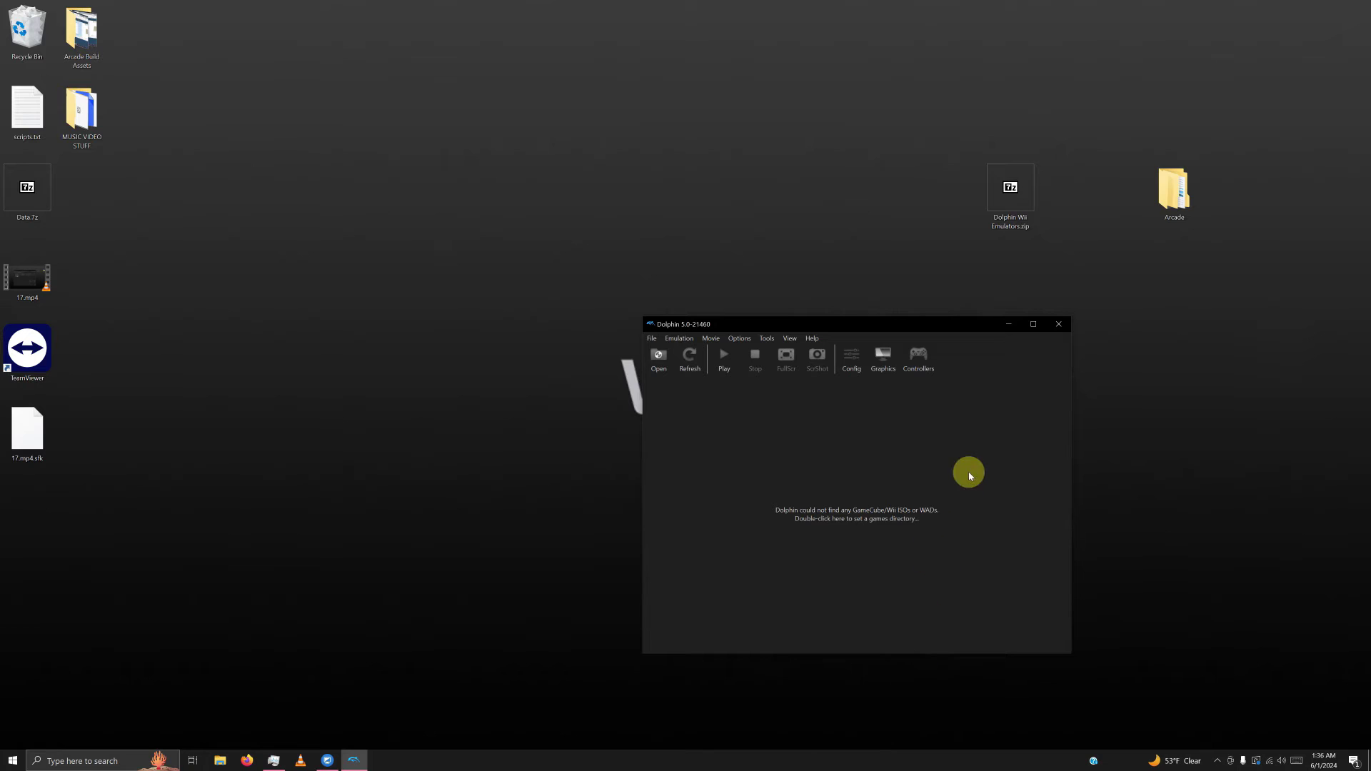
click(1052, 327)
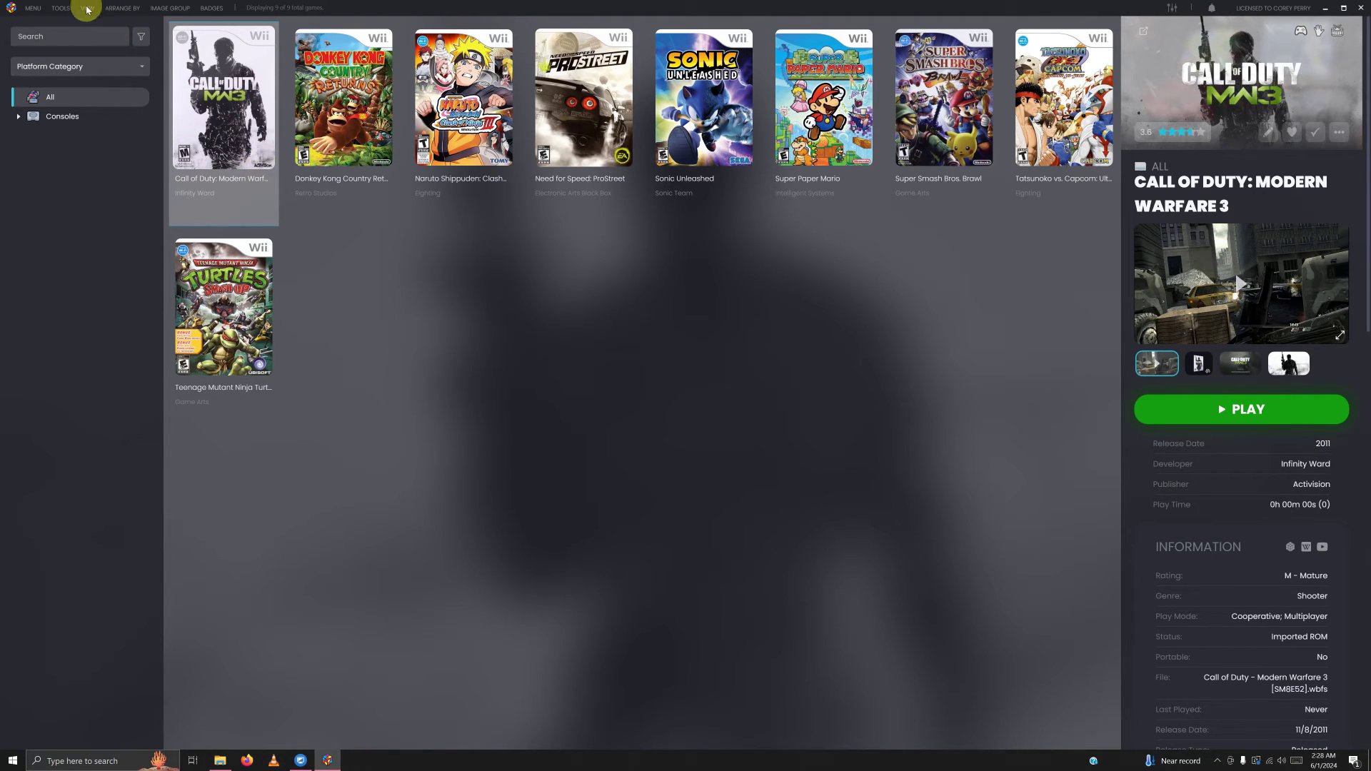
In LaunchBox's emulator management, add a new emulator named "Dolphin Wii Classic Controller".
click(63, 8)
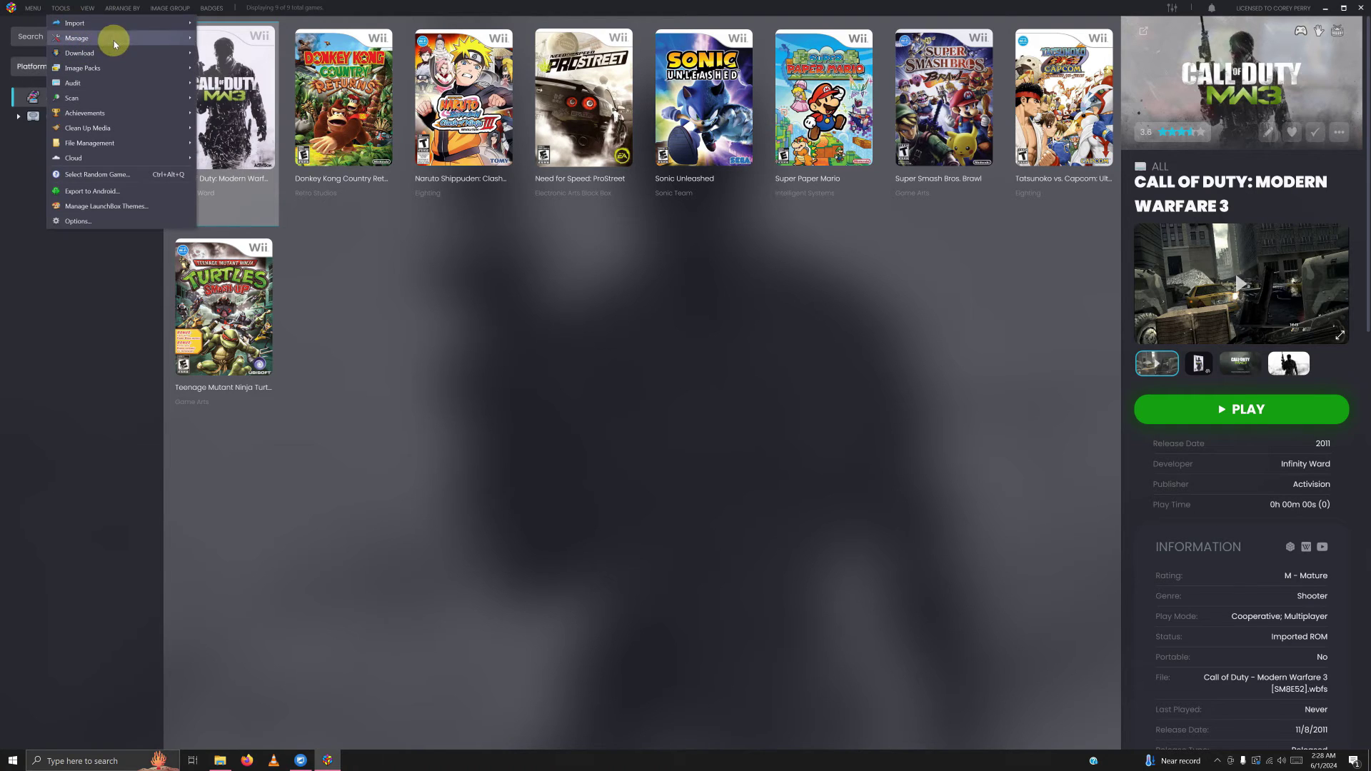
click(230, 39)
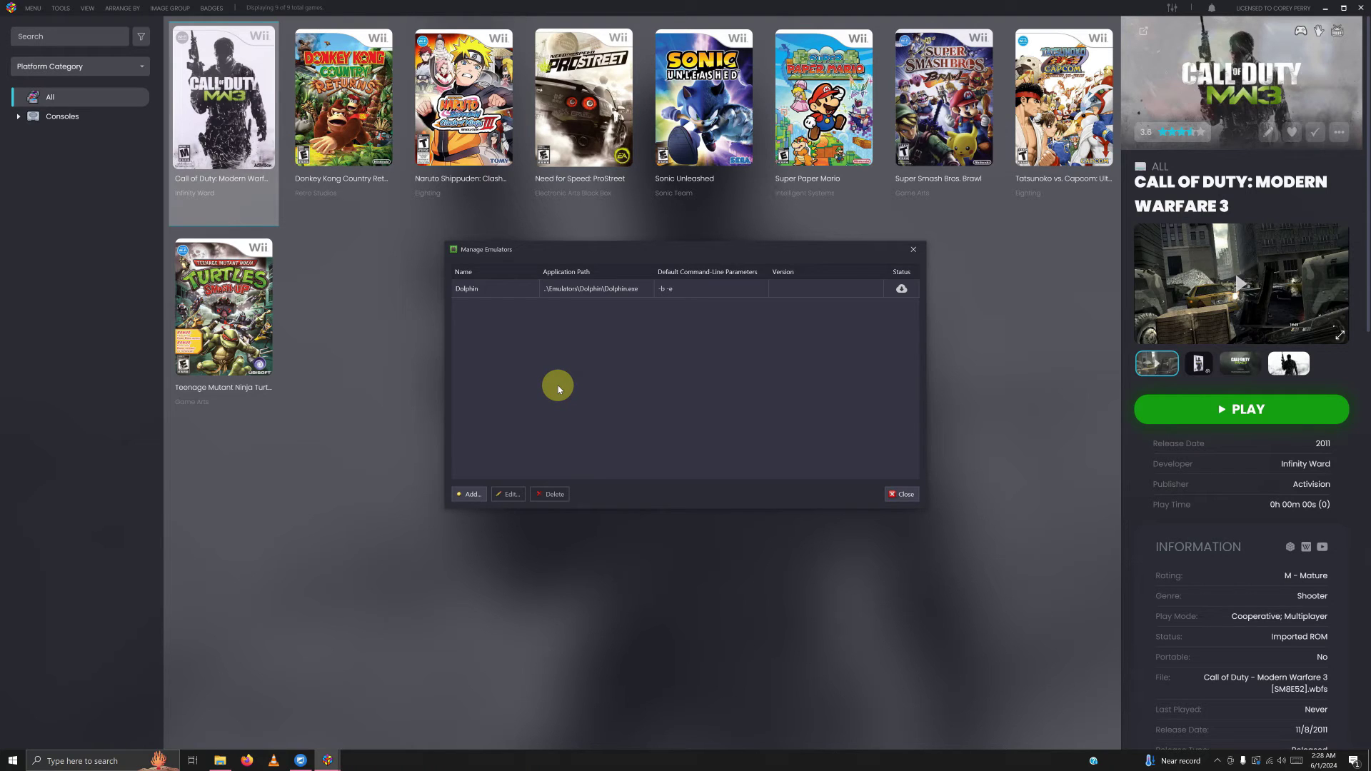
click(472, 498)
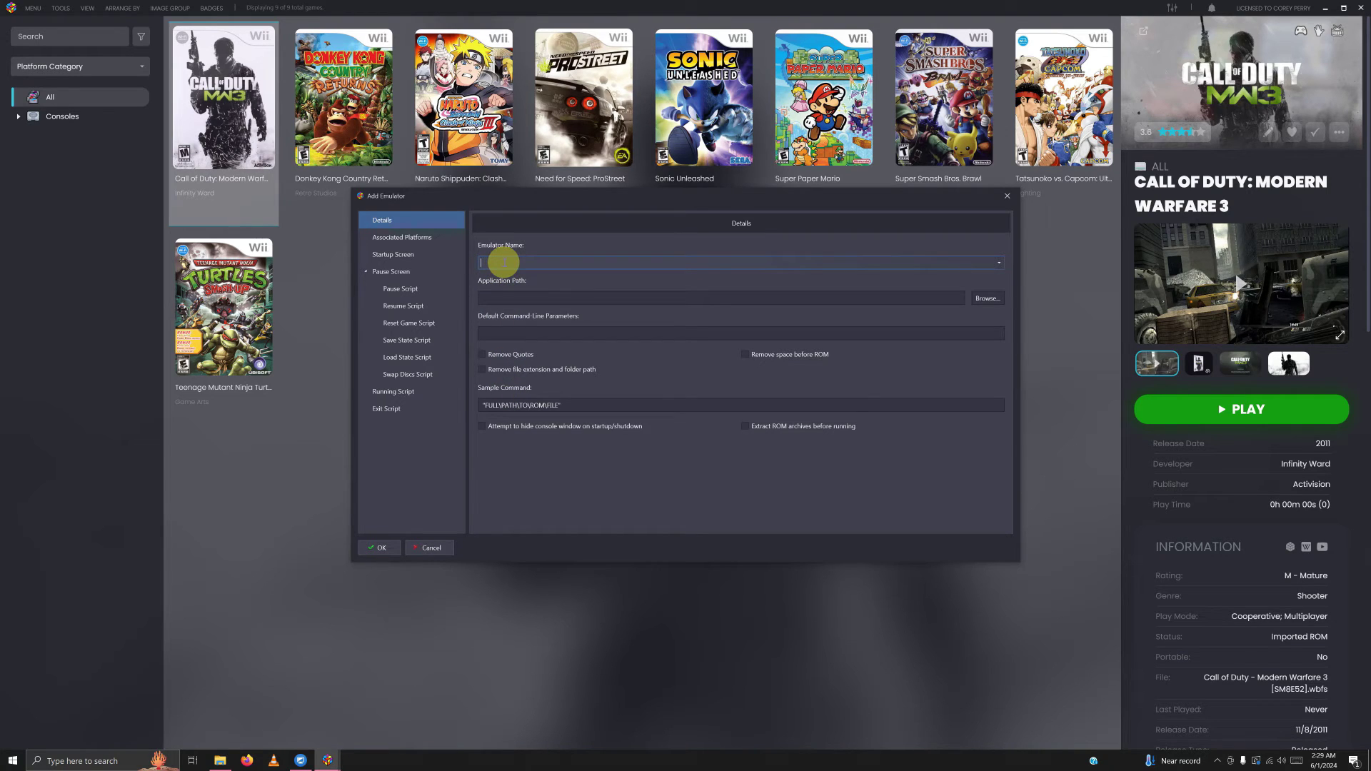
text(Dolphin Wii Classic Controller)
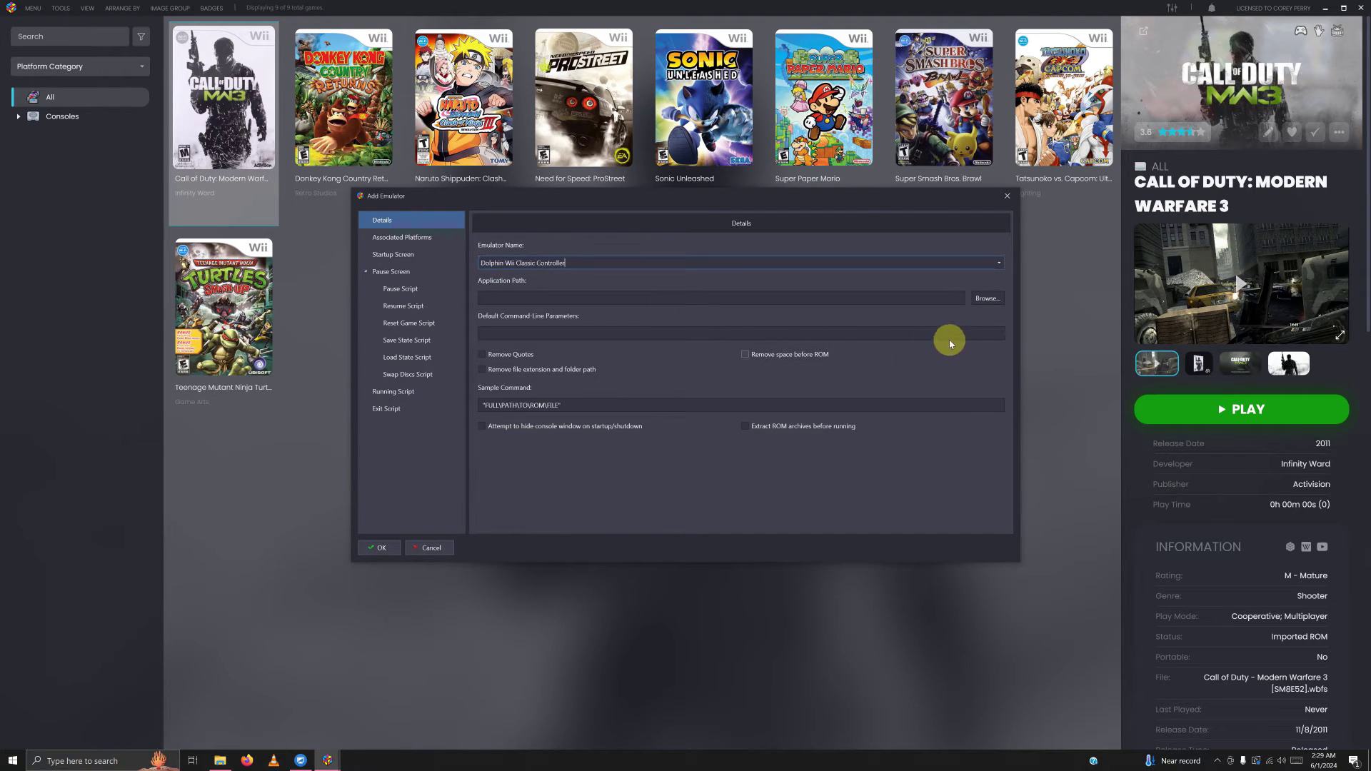
Set the new emulator's application path to Dolphin.exe in the Emulators\Dolphin Wii Classic Controller folder.
click(987, 300)
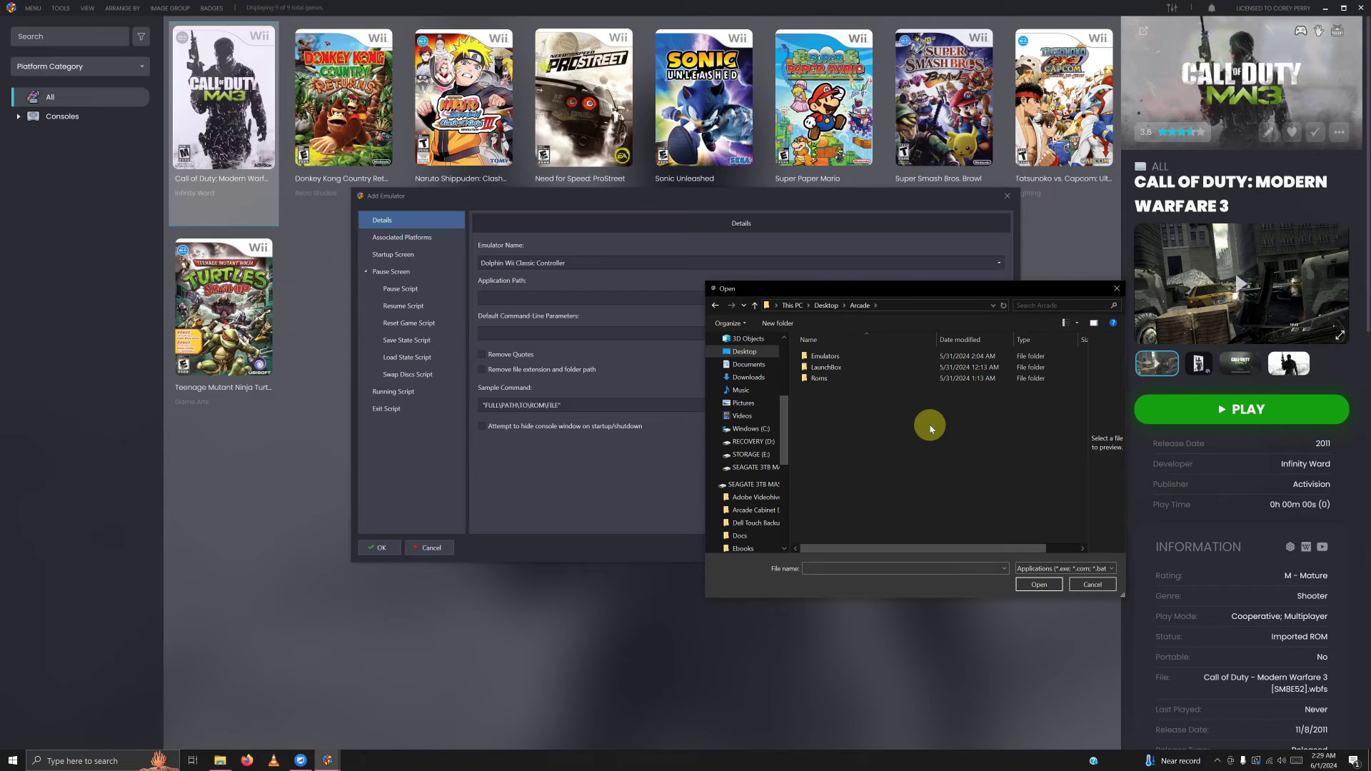
double_click(825, 357)
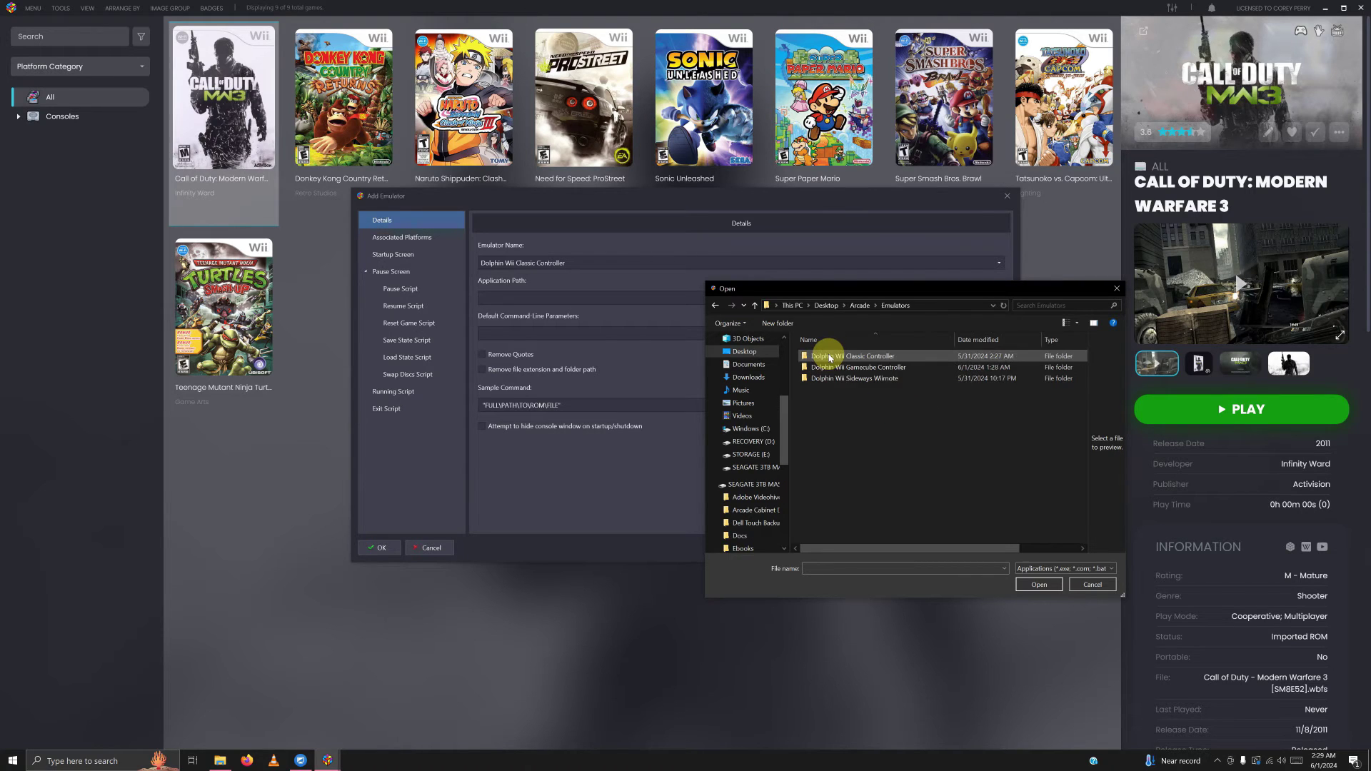
click(855, 360)
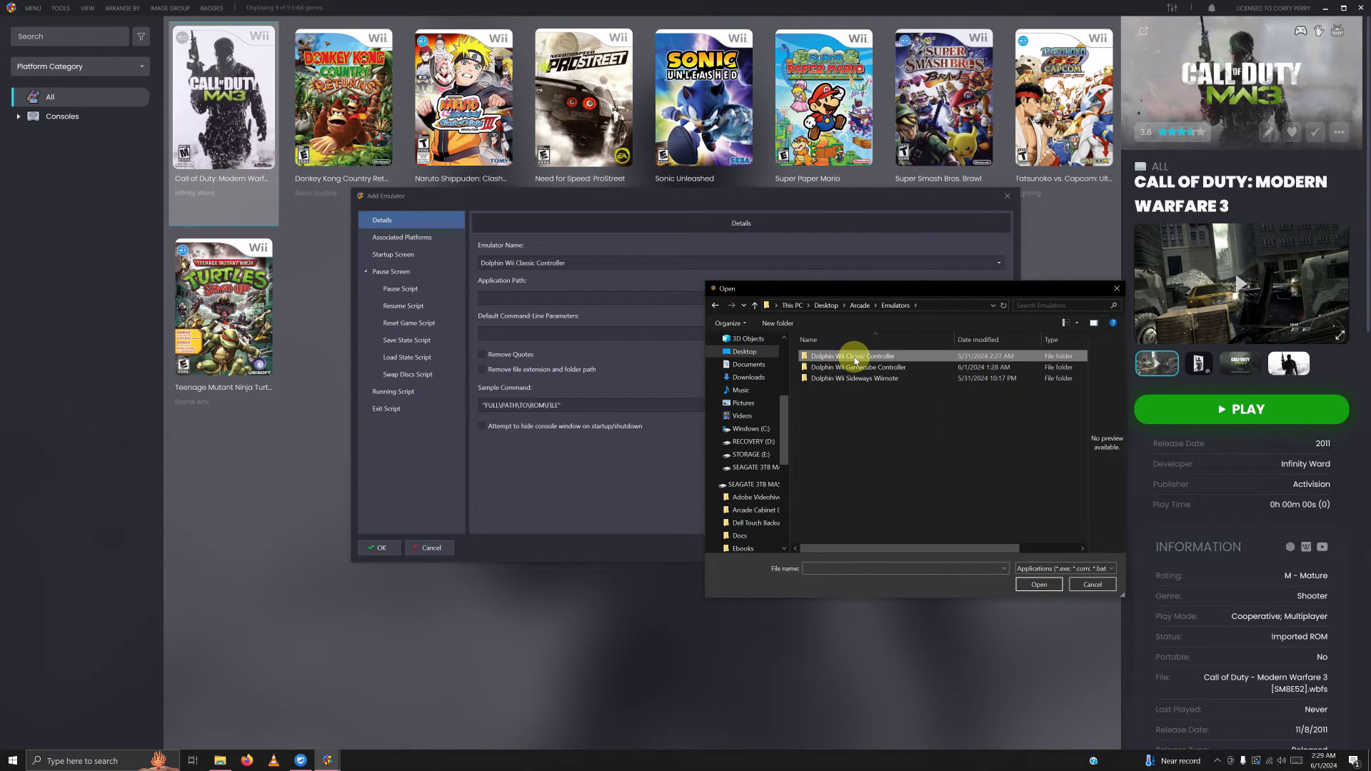
double_click(855, 357)
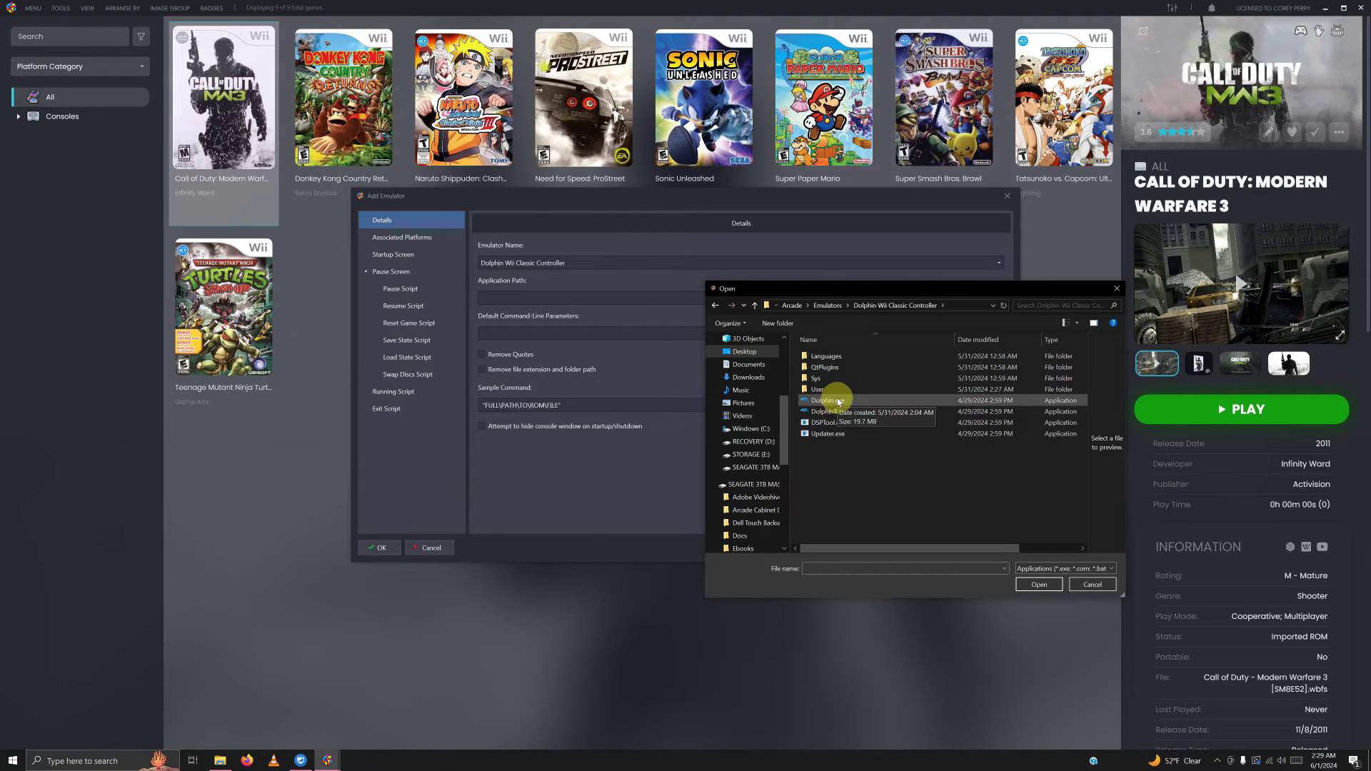
double_click(839, 401)
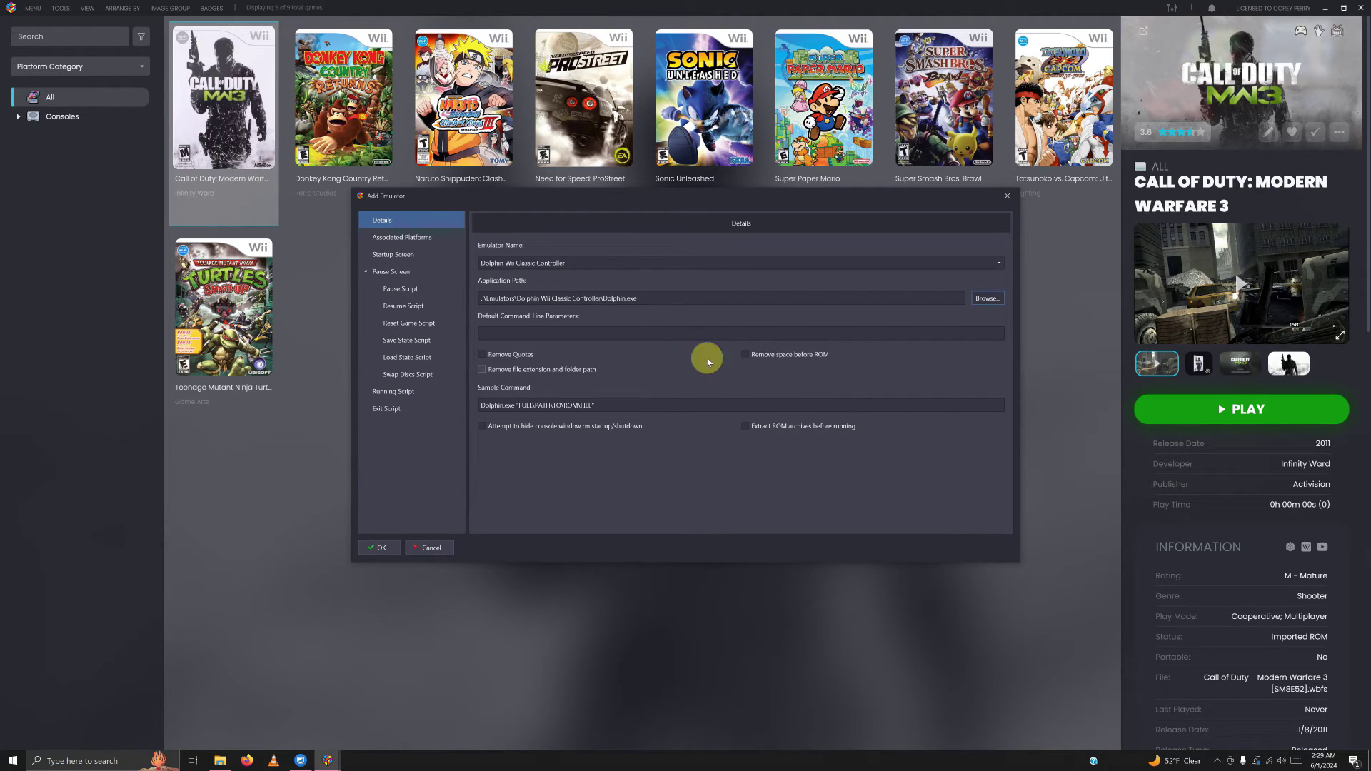
Associate the Dolphin Wii Classic Controller emulator with the Nintendo Wii platform.
click(421, 238)
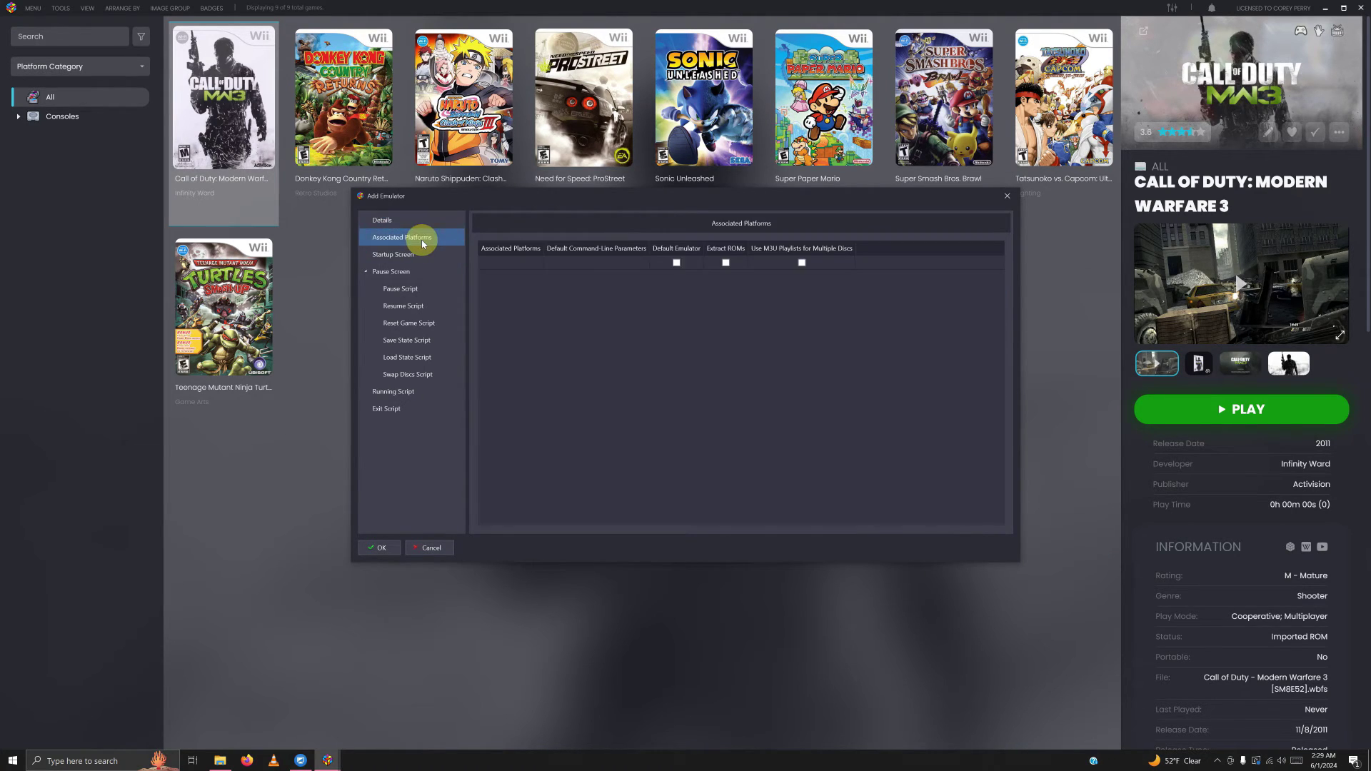
click(528, 266)
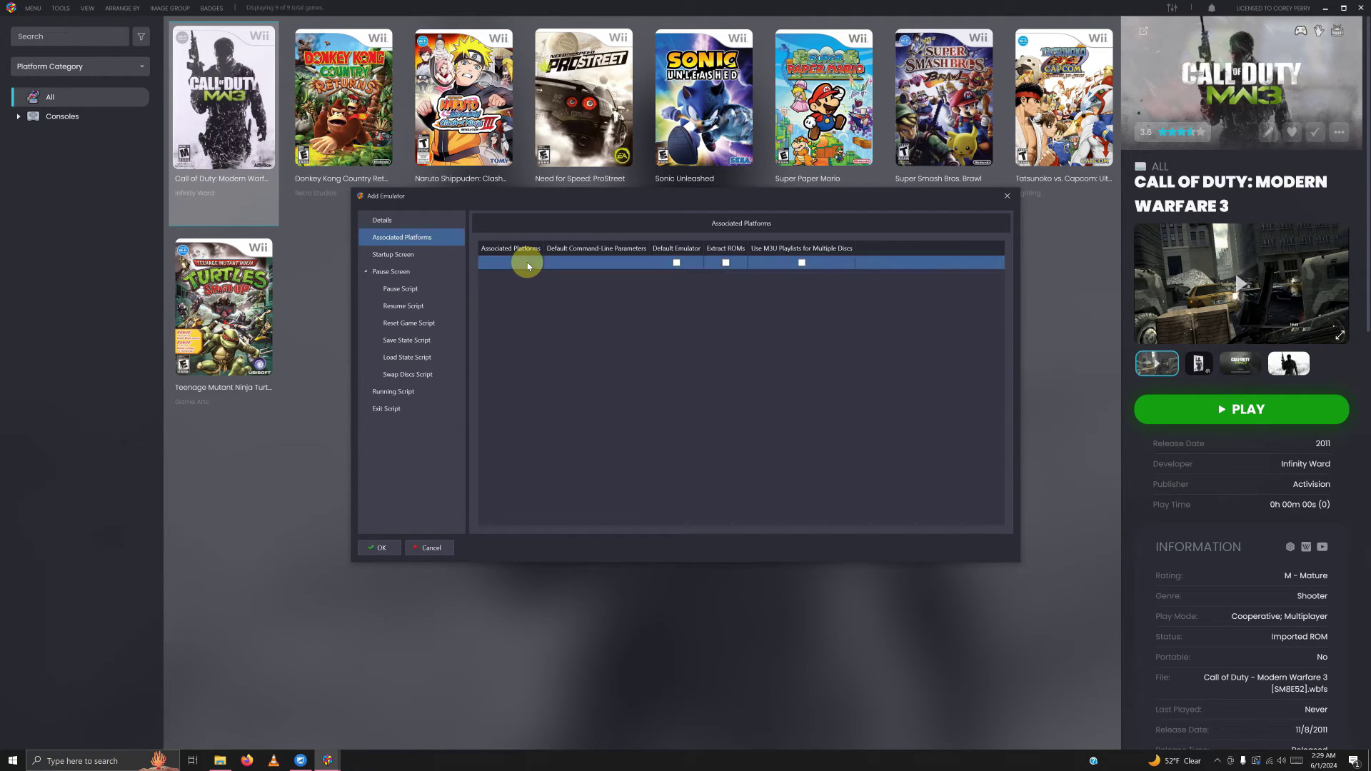
click(529, 265)
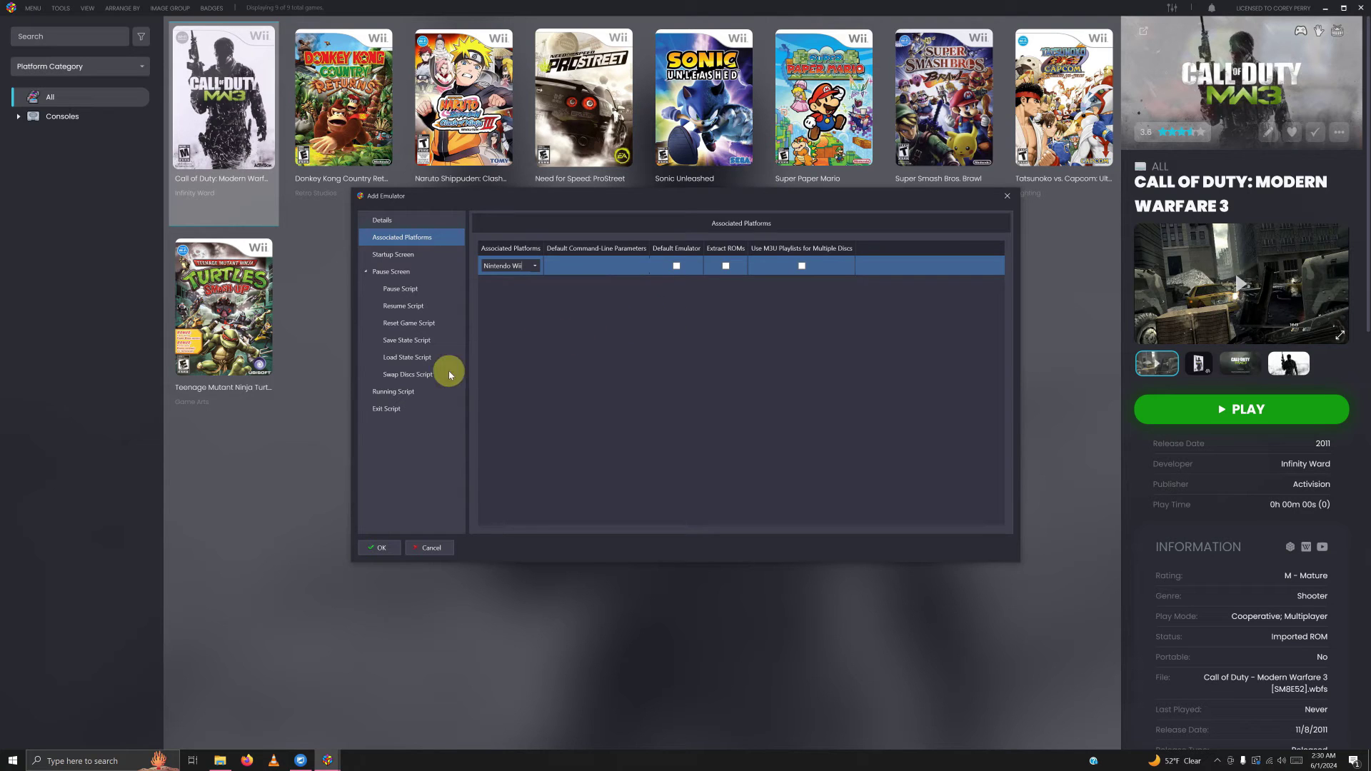
Give the emulator a running script: Sleep, 7500; SetKeyDelay, -1, 110; Send {Alt Down}{Enter}{Alt Up}; $Esc:: { Process, Close, {{{StartupEXE}}} }, and save the emulator.
click(432, 391)
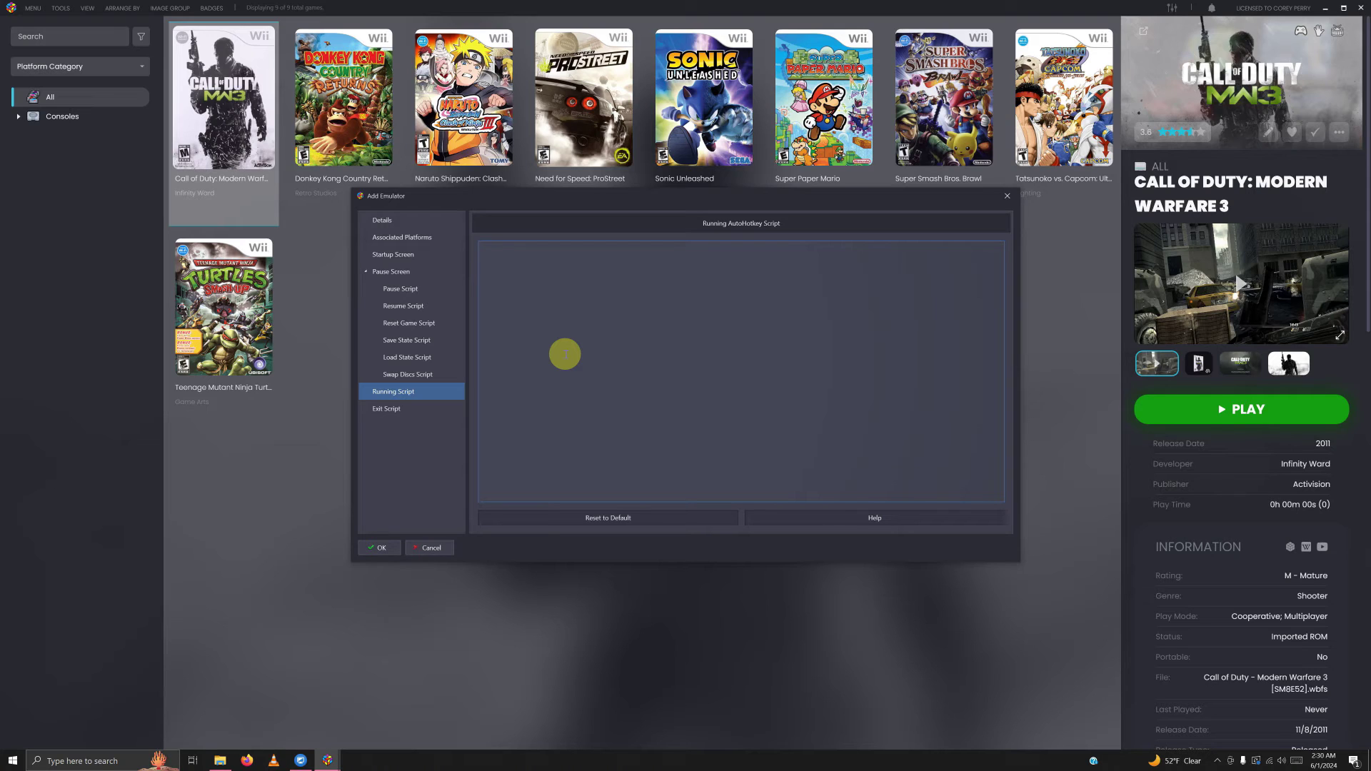
text(Sleep, 7500  SetKeyDelay, -1, 110 Send {Alt Down}{Enter}{Alt Up}  $Esc:: { 	Process, Close, {{{StartupEXE}}} })
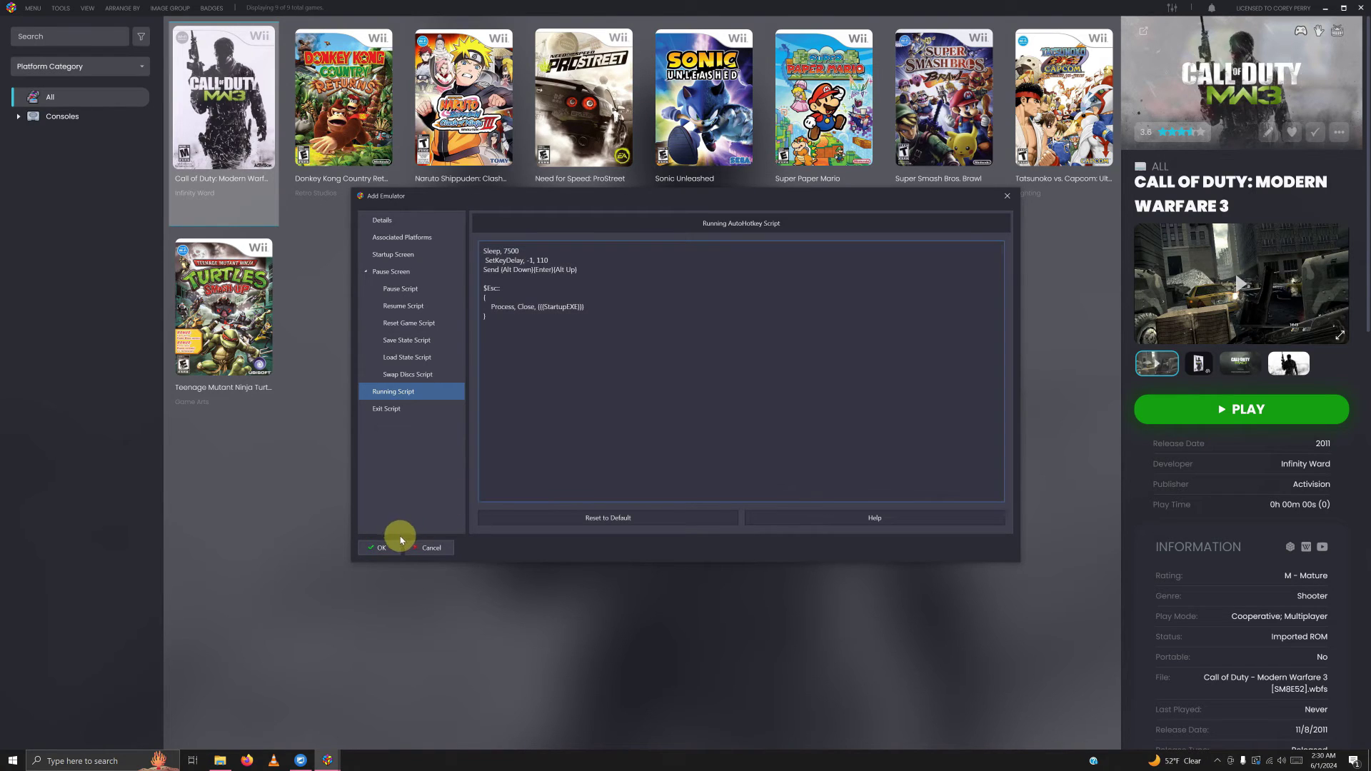
click(379, 547)
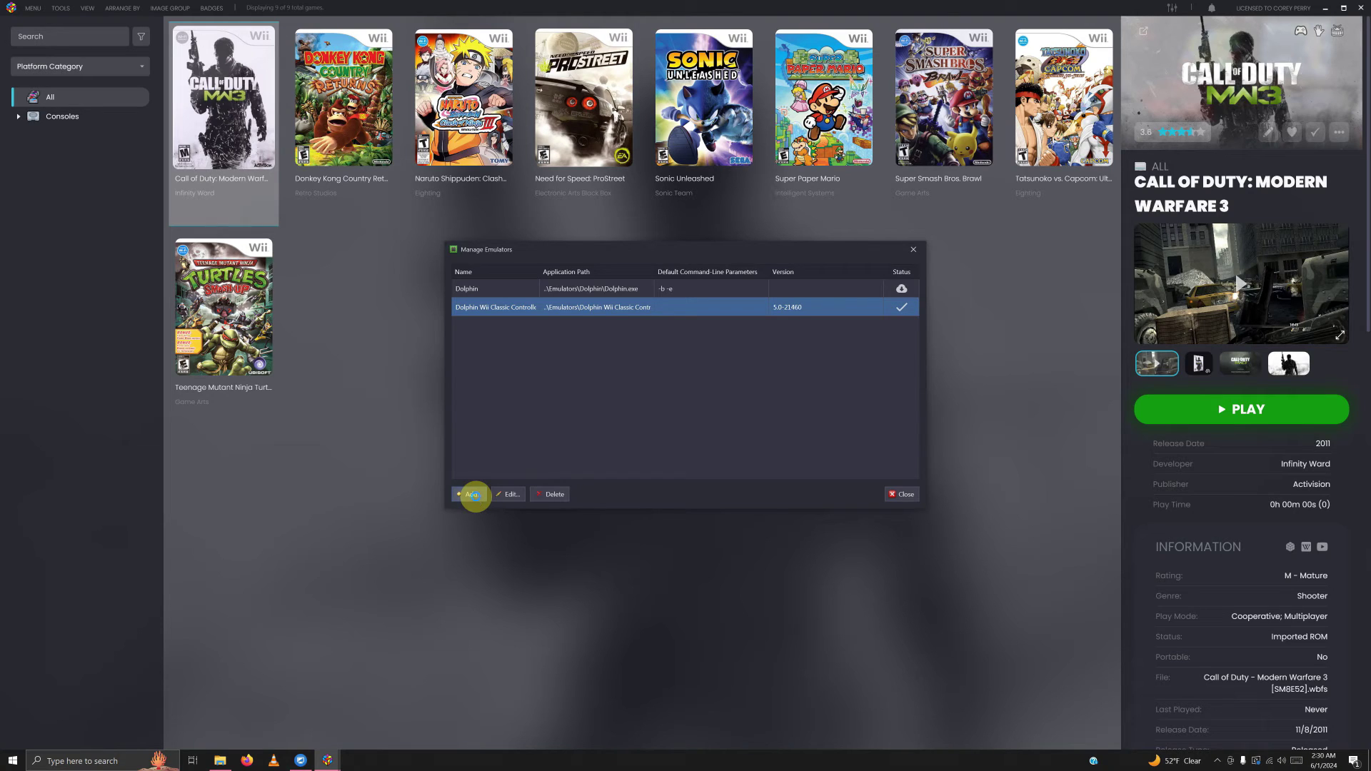
Add an emulator named "Dolphin Sideways Wiimote" with Dolphin.exe from the Emulators\Dolphin Wii Sideways Wiimote folder as its application path.
click(476, 501)
click(507, 262)
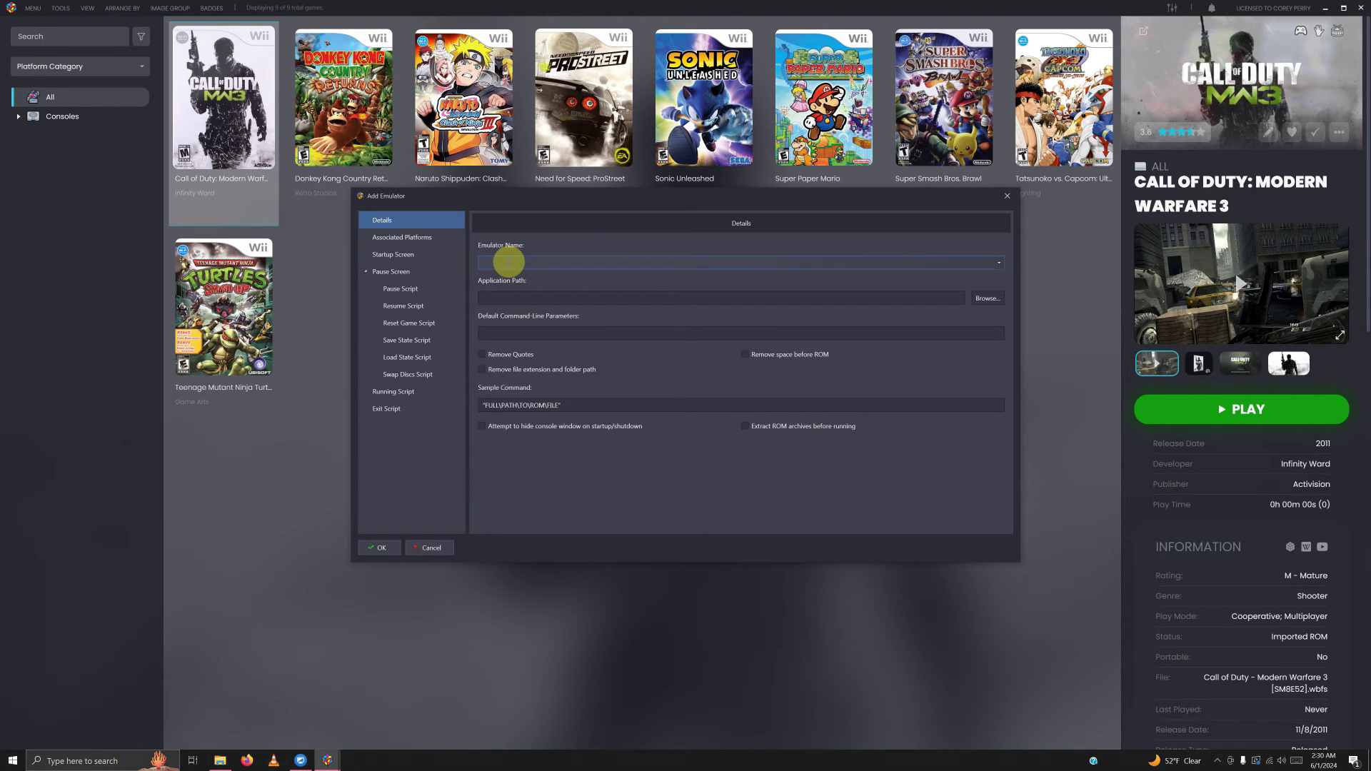
text(Dolphin Sideways Wiimote)
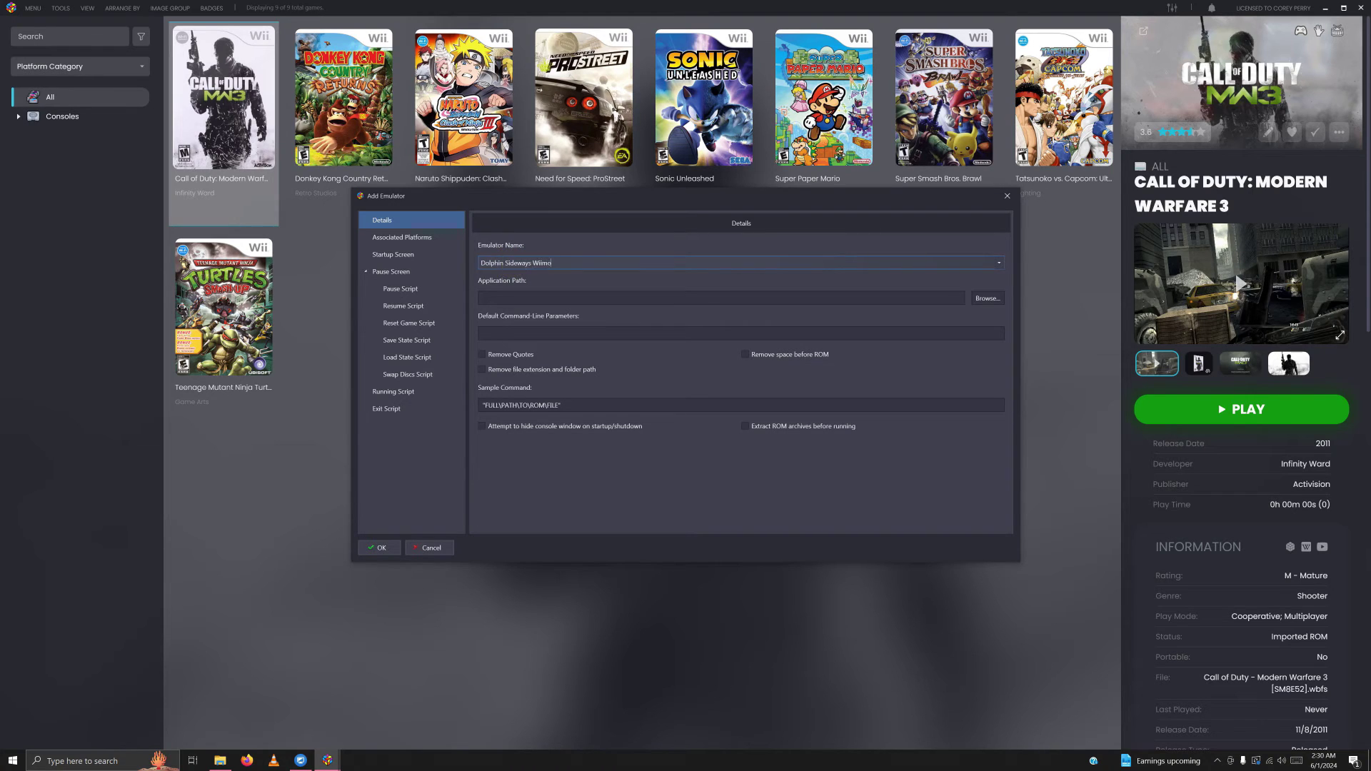
click(988, 301)
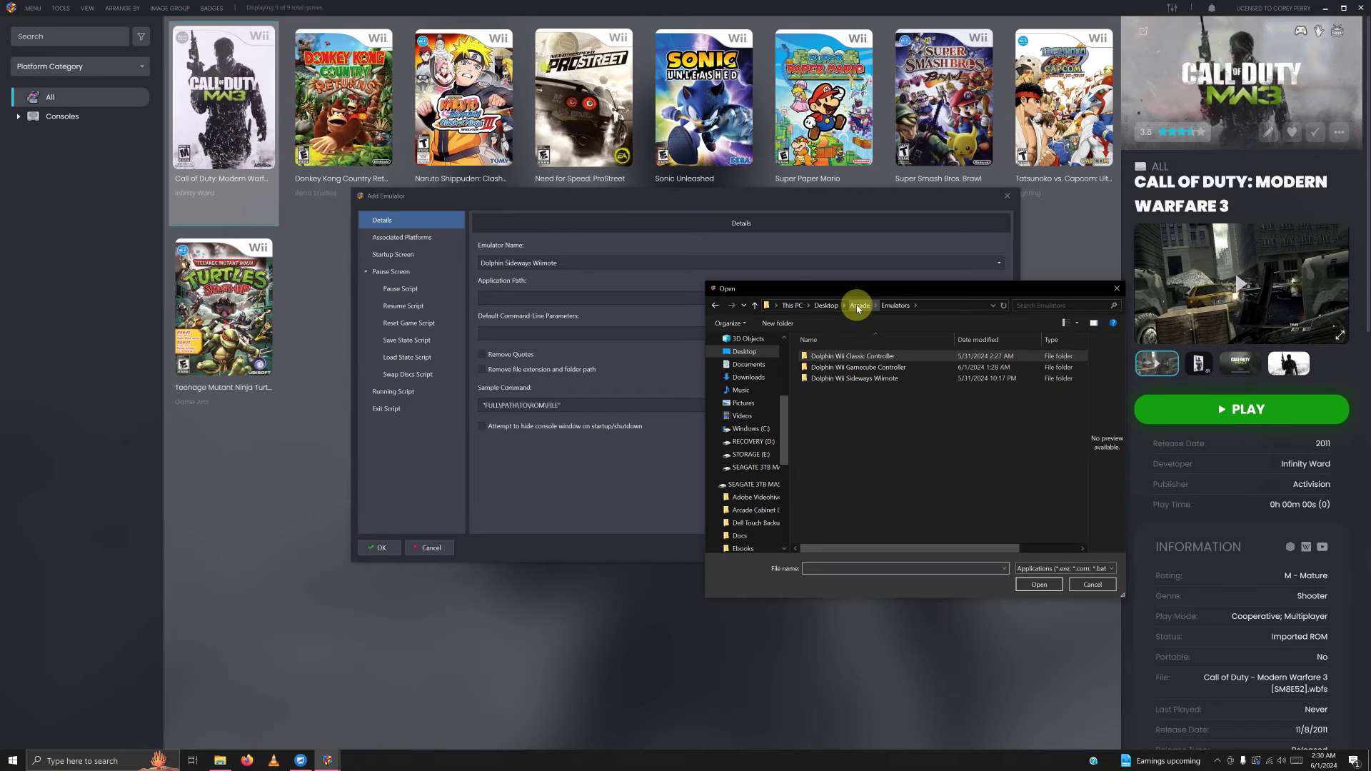
double_click(871, 379)
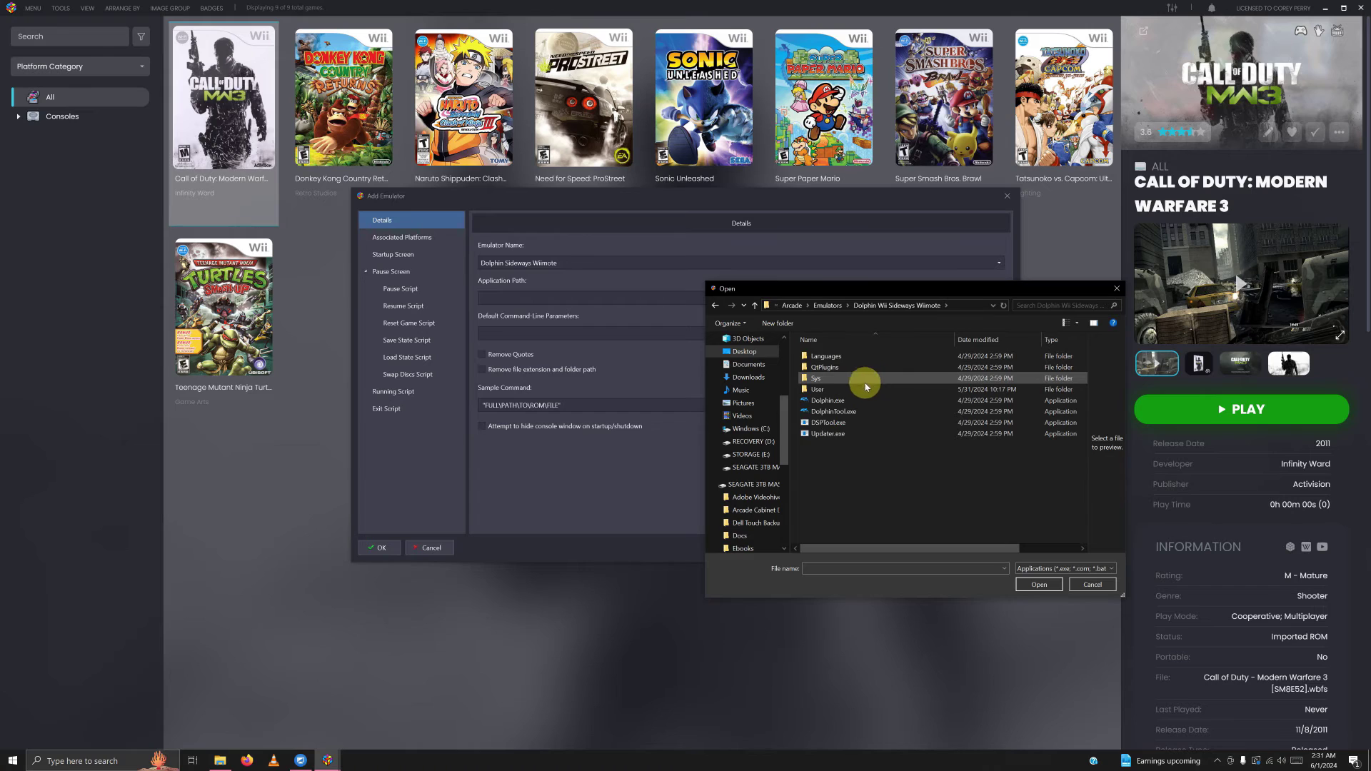
double_click(833, 401)
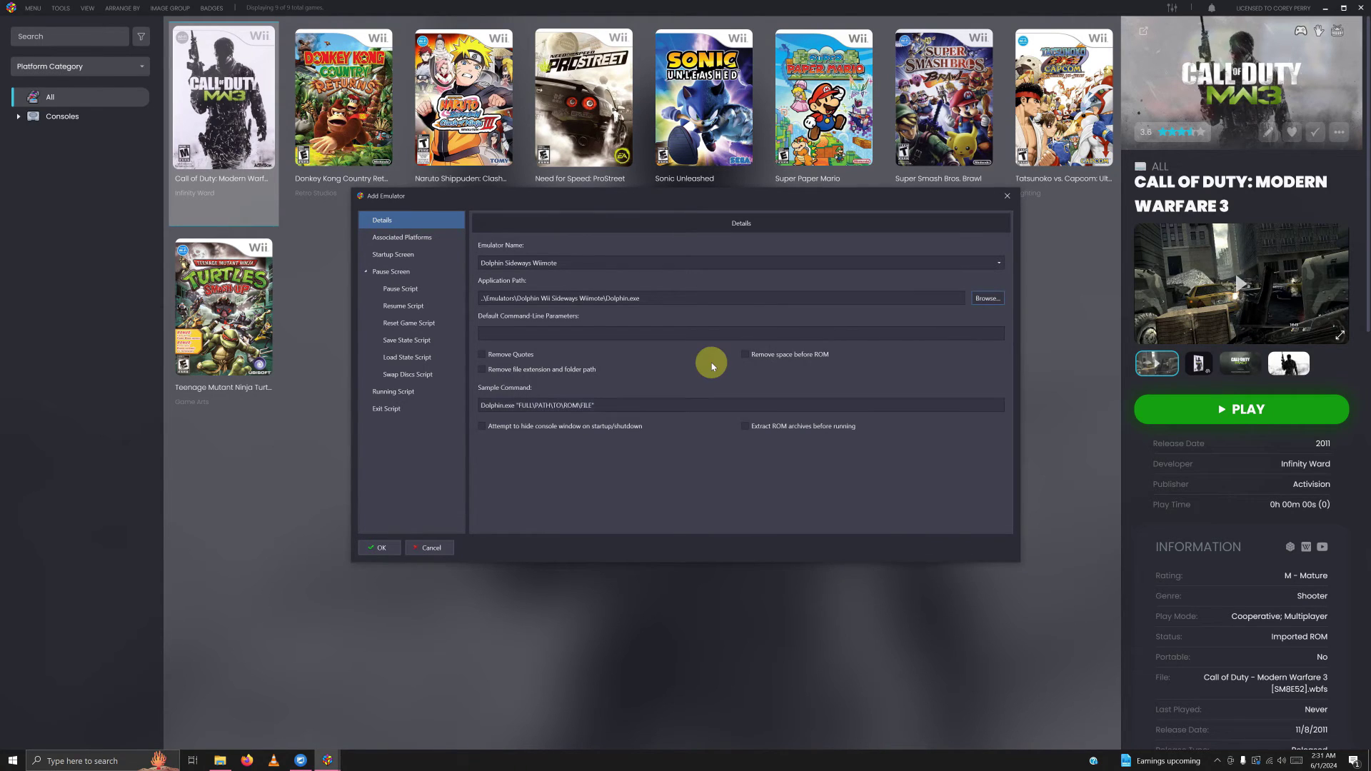
Associate Dolphin Sideways Wiimote with Nintendo Wii and save it with the same running script (Sleep, 7500; Alt+Enter at SetKeyDelay, -1, 110; $Esc closes {{{StartupEXE}}}).
click(433, 241)
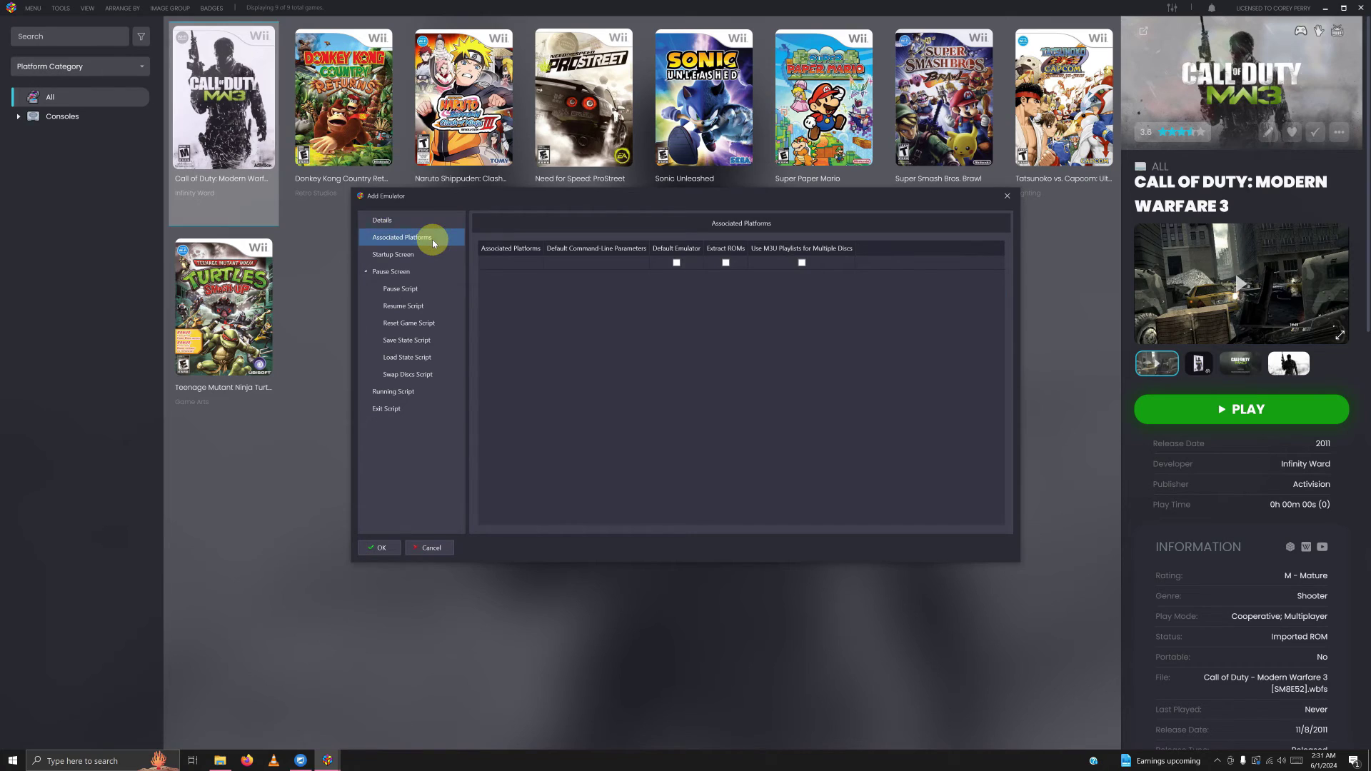
click(506, 266)
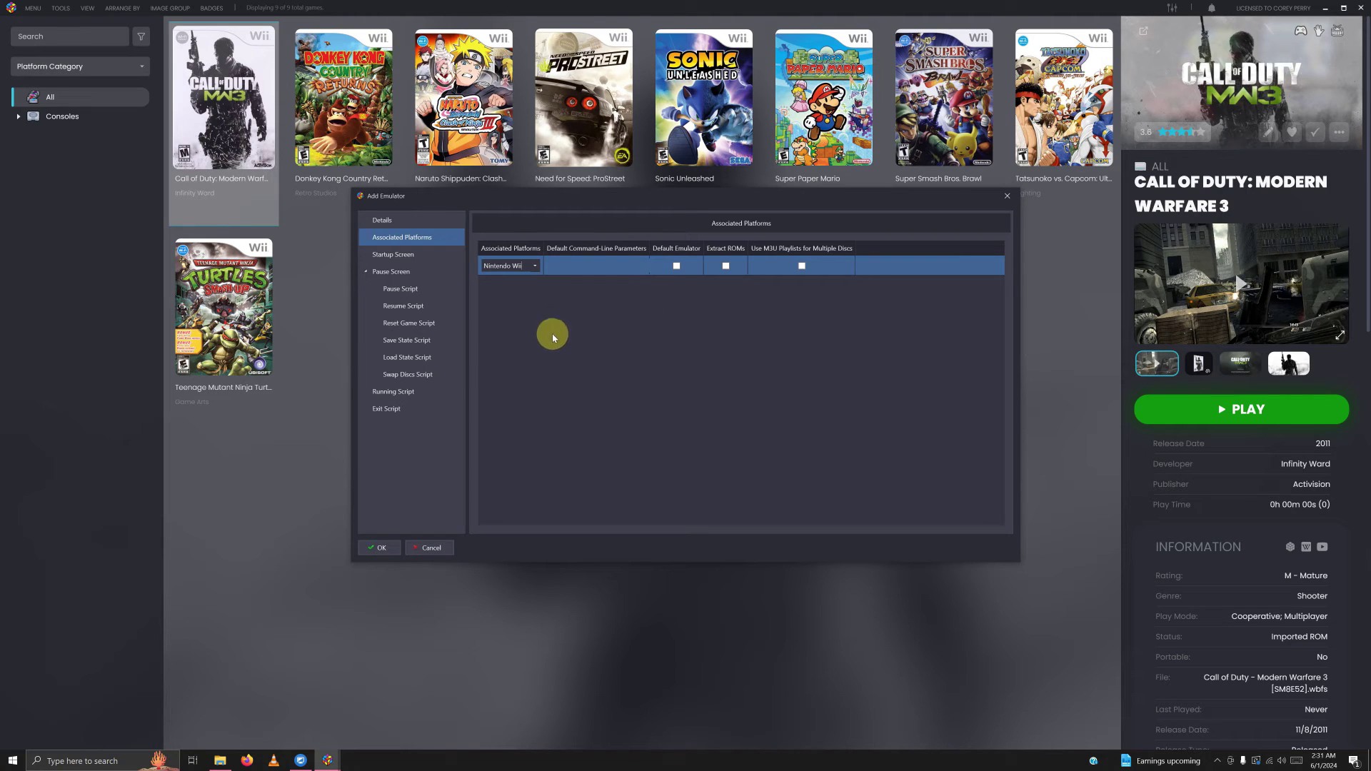
click(420, 391)
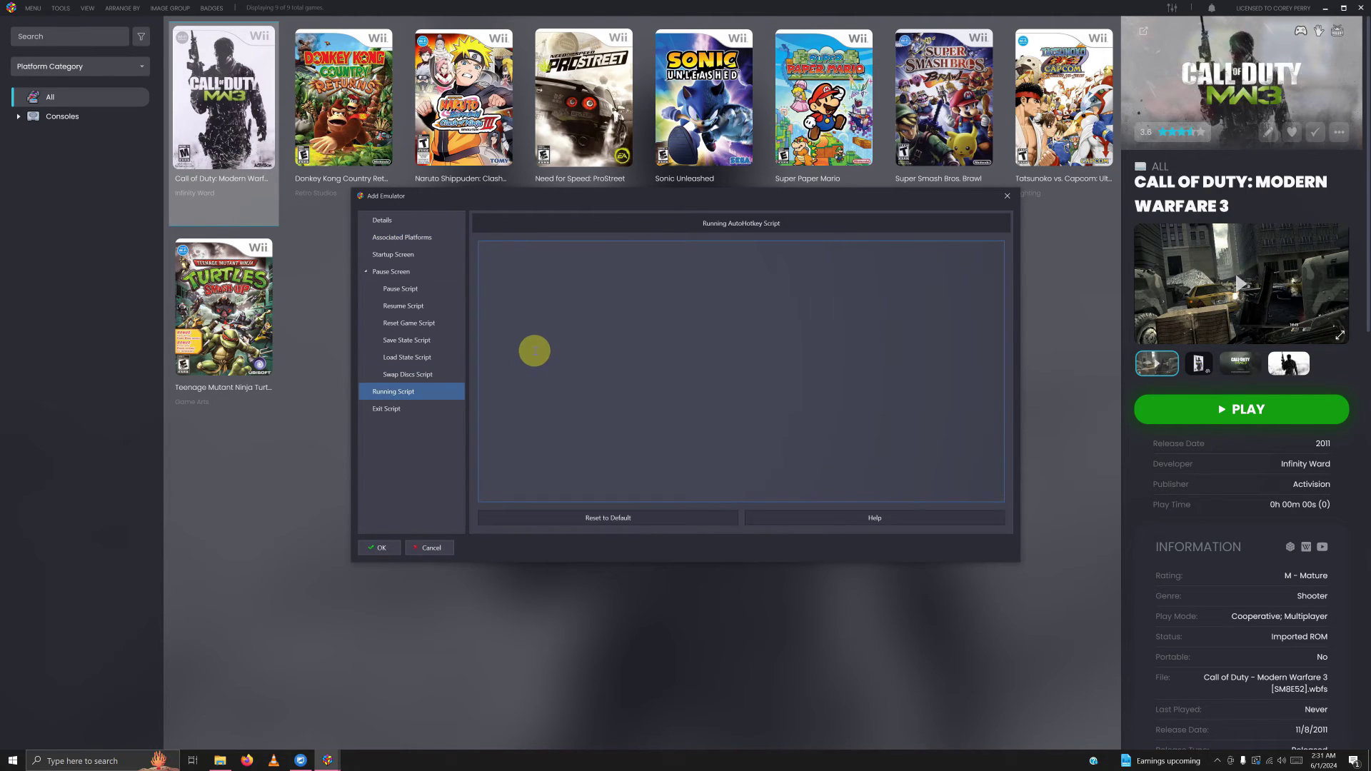
text(Sleep, 7500  SetKeyDelay, -1, 110 Send {Alt Down}{Enter}{Alt Up}  $Esc:: { 	Process, Close, {{{StartupEXE}}} })
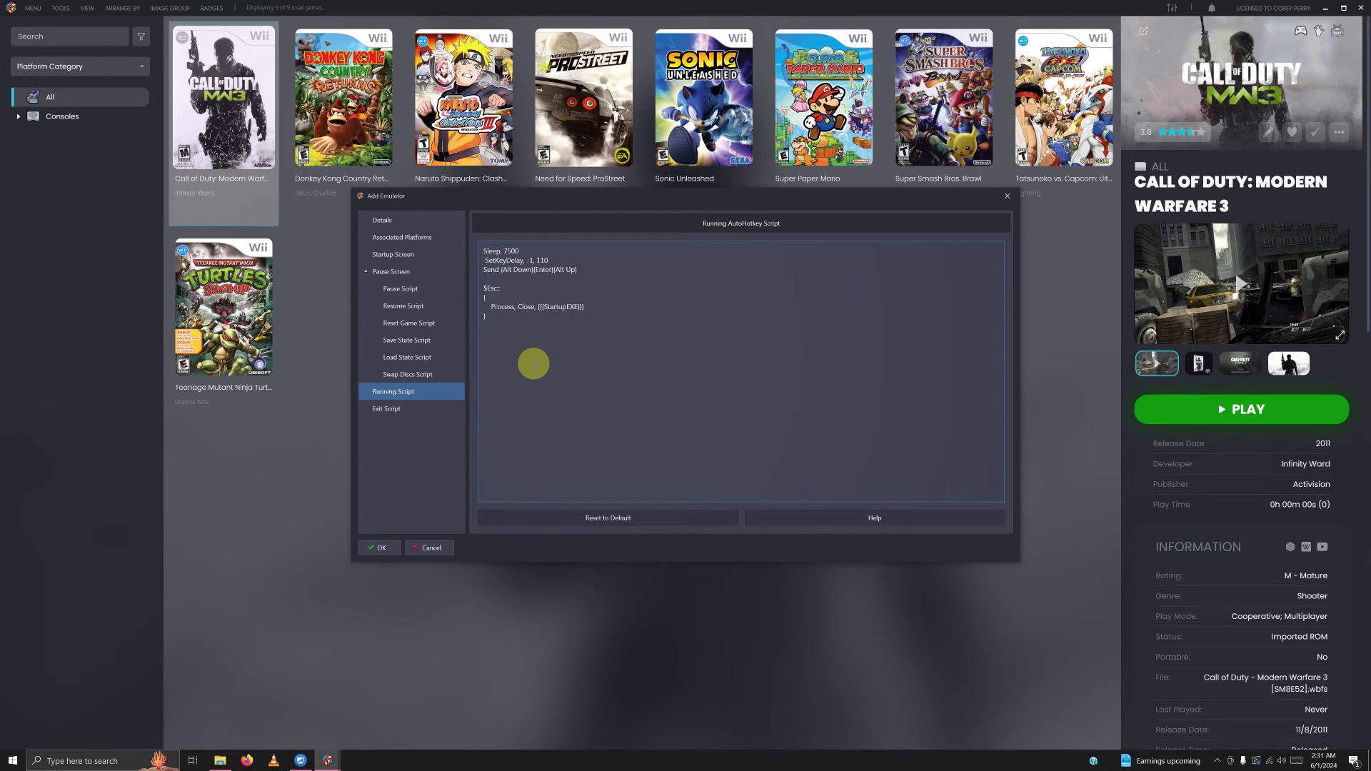
click(393, 549)
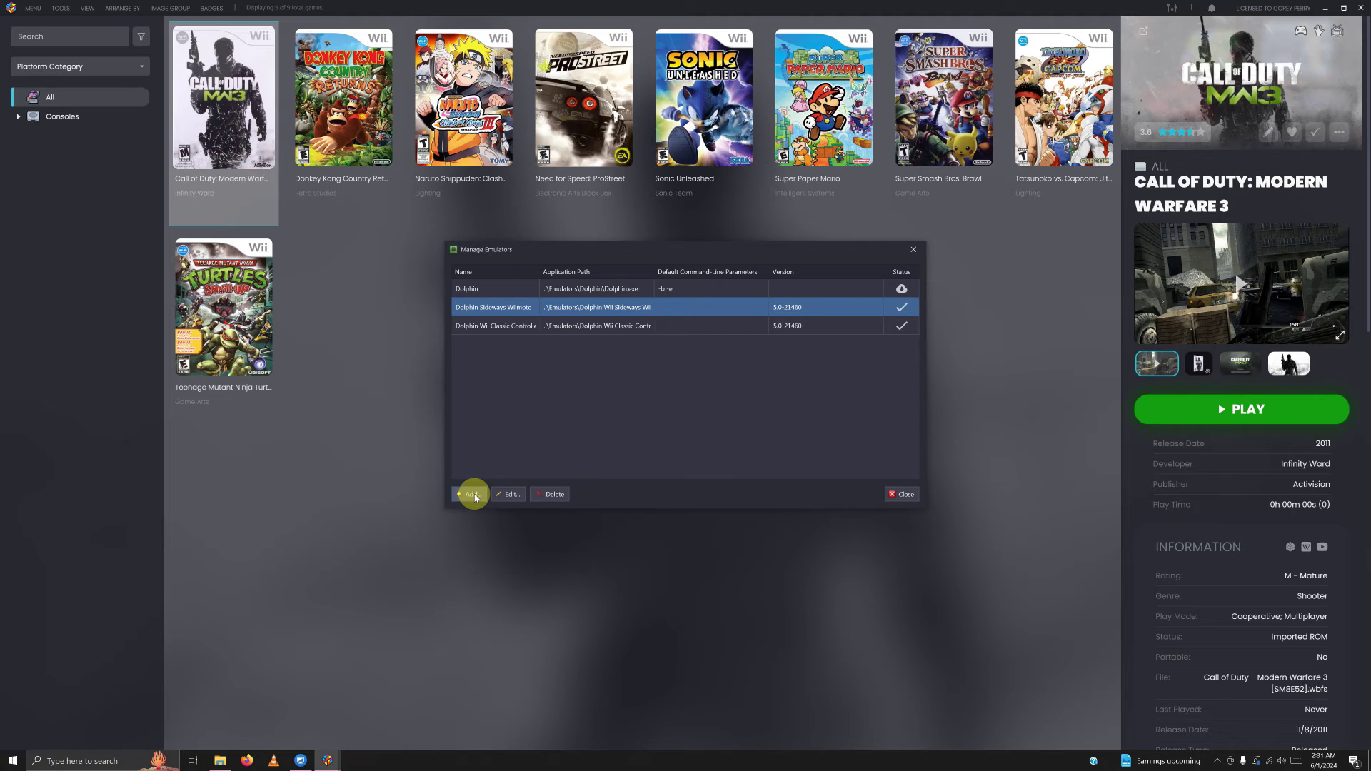
Add an emulator named "Dolphin Wii W/Gamecube Controllers" with Dolphin.exe from the Emulators\Dolphin Wii Gamecube Controller folder as its application path.
click(473, 494)
click(563, 262)
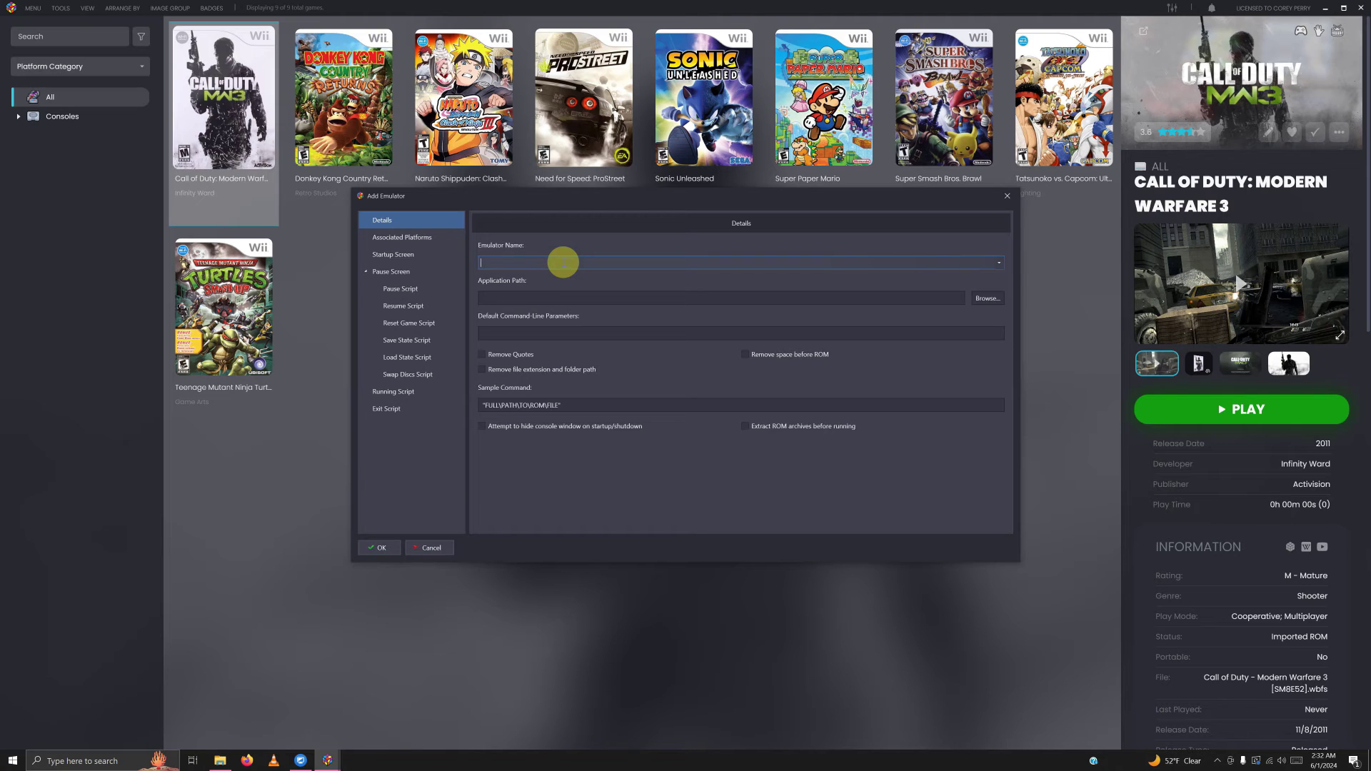
text(Dolphin Wii W/Gamecube Controllers)
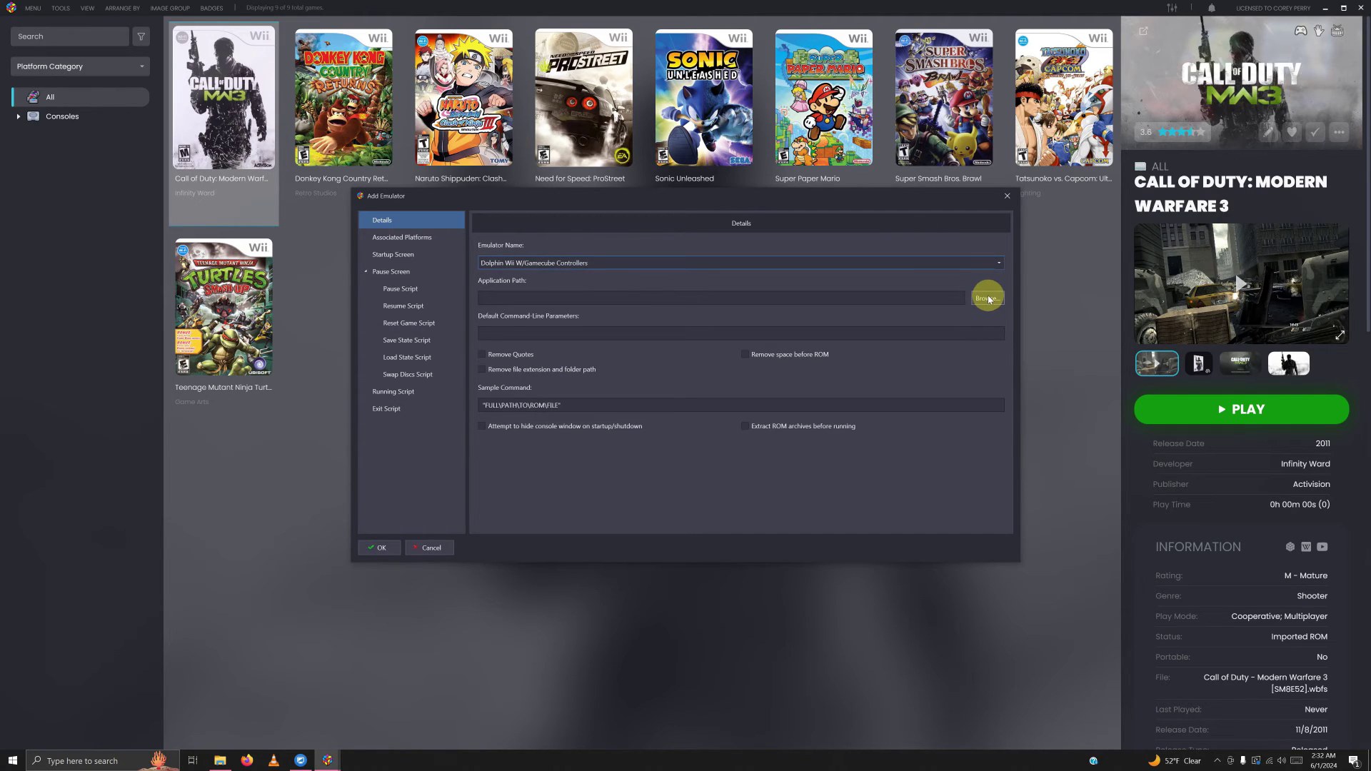
click(988, 299)
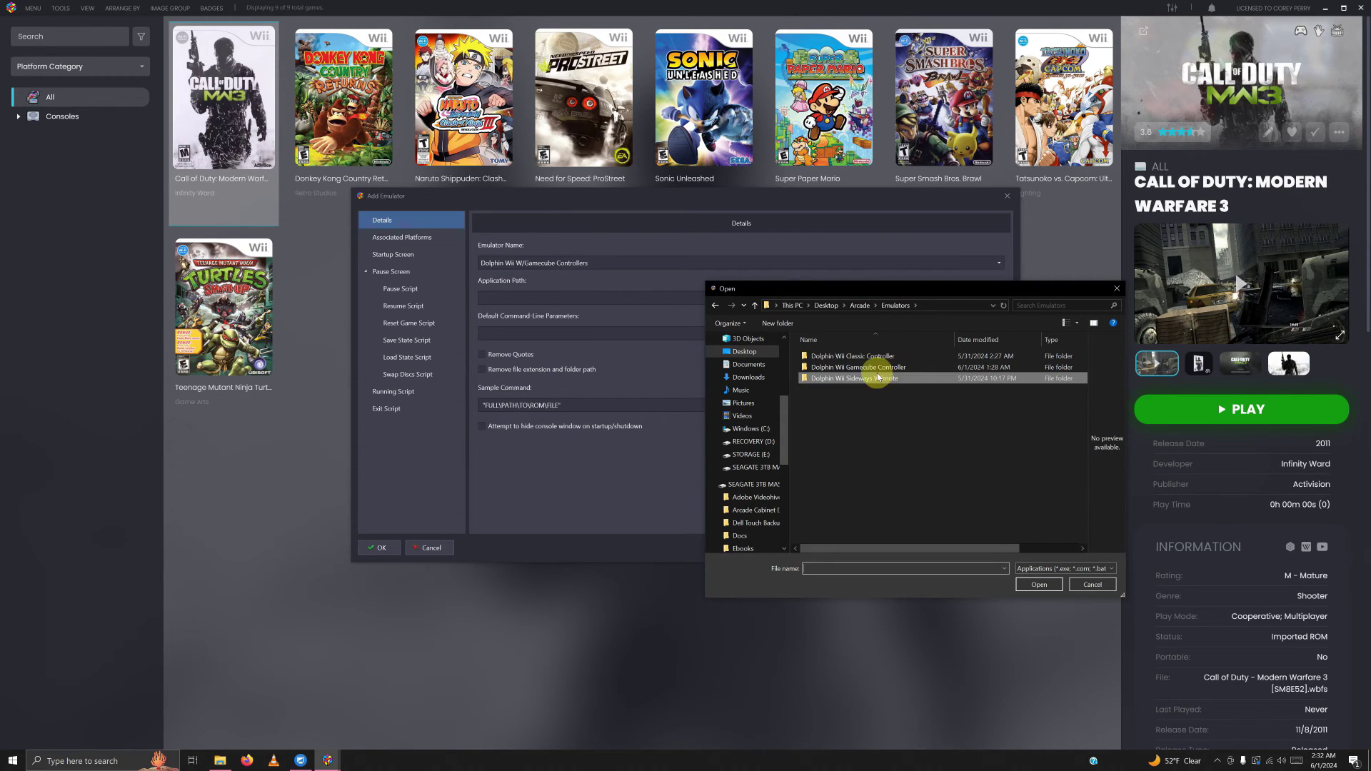
click(870, 367)
double_click(875, 370)
click(835, 402)
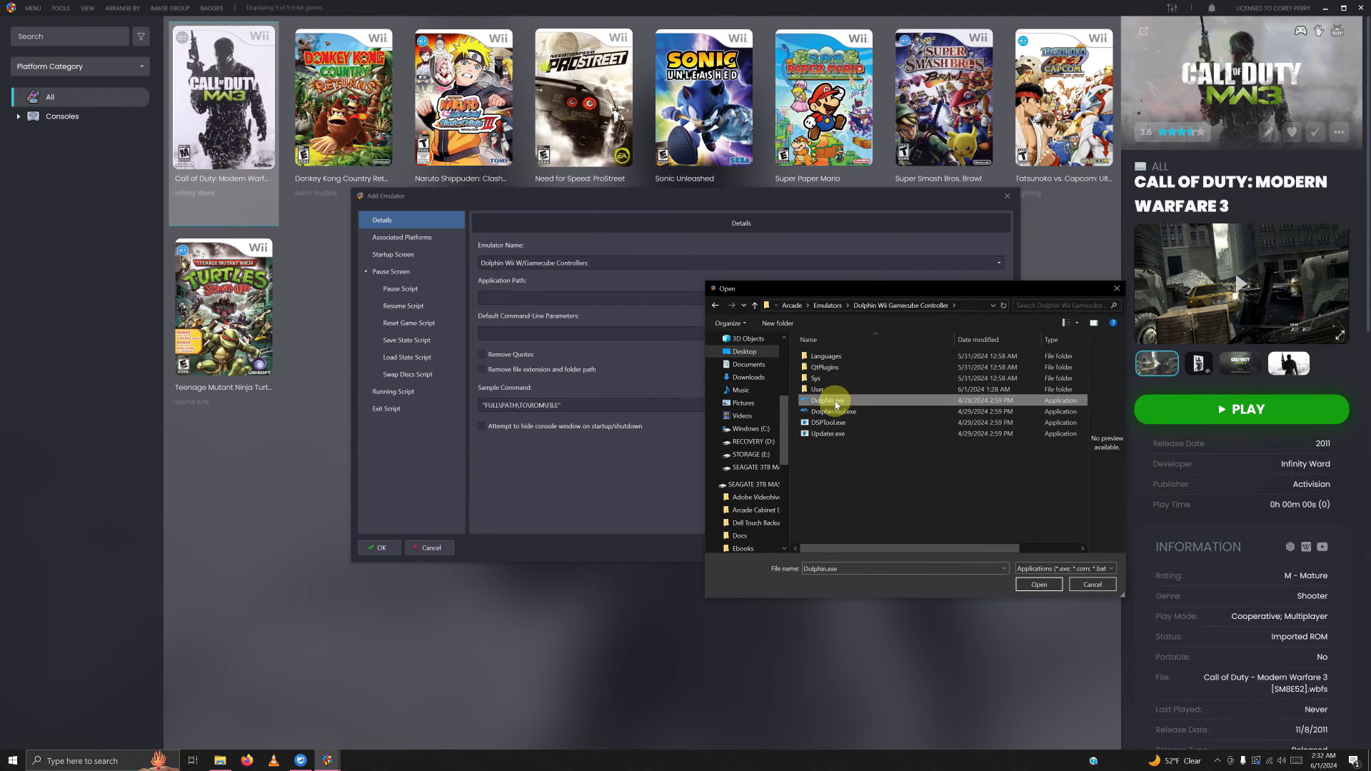
double_click(835, 402)
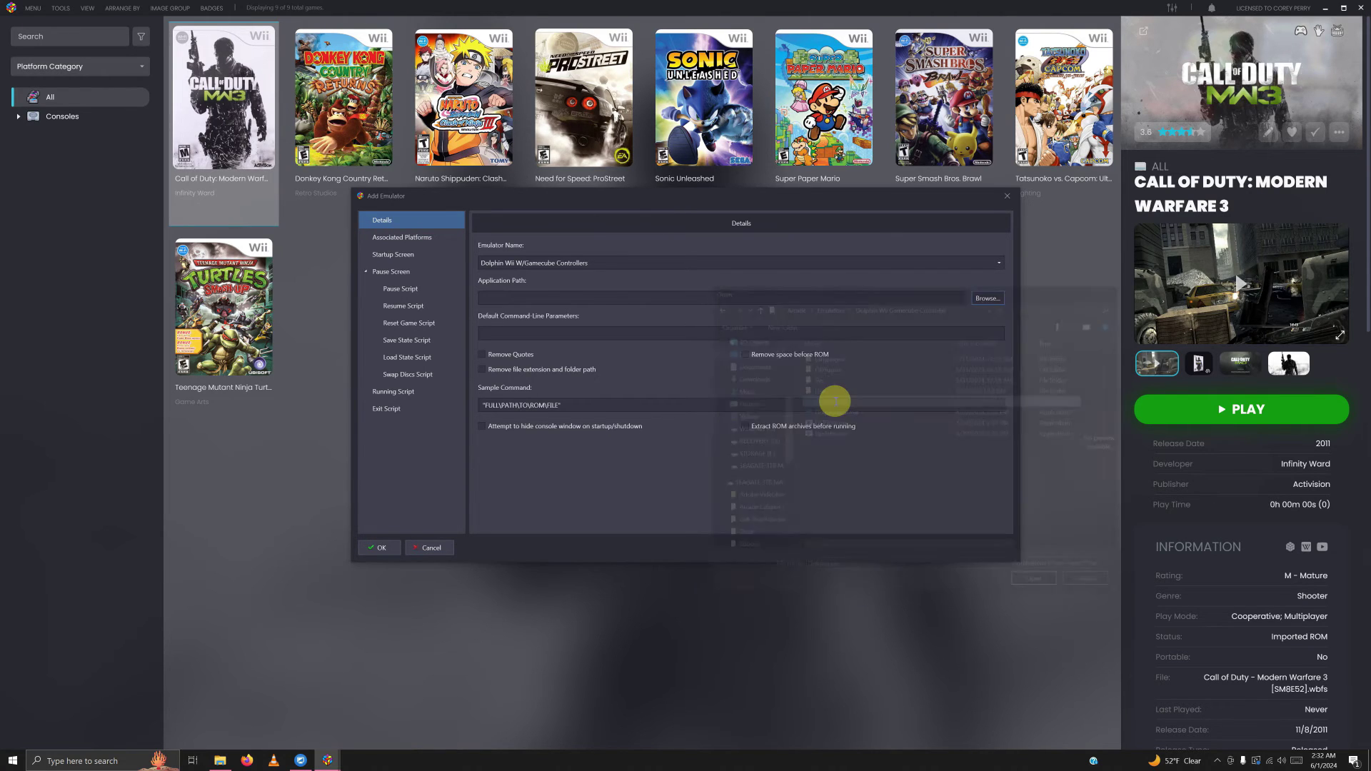
Associate the Dolphin Wii W/Gamecube Controllers emulator with the Nintendo Wii platform.
click(429, 236)
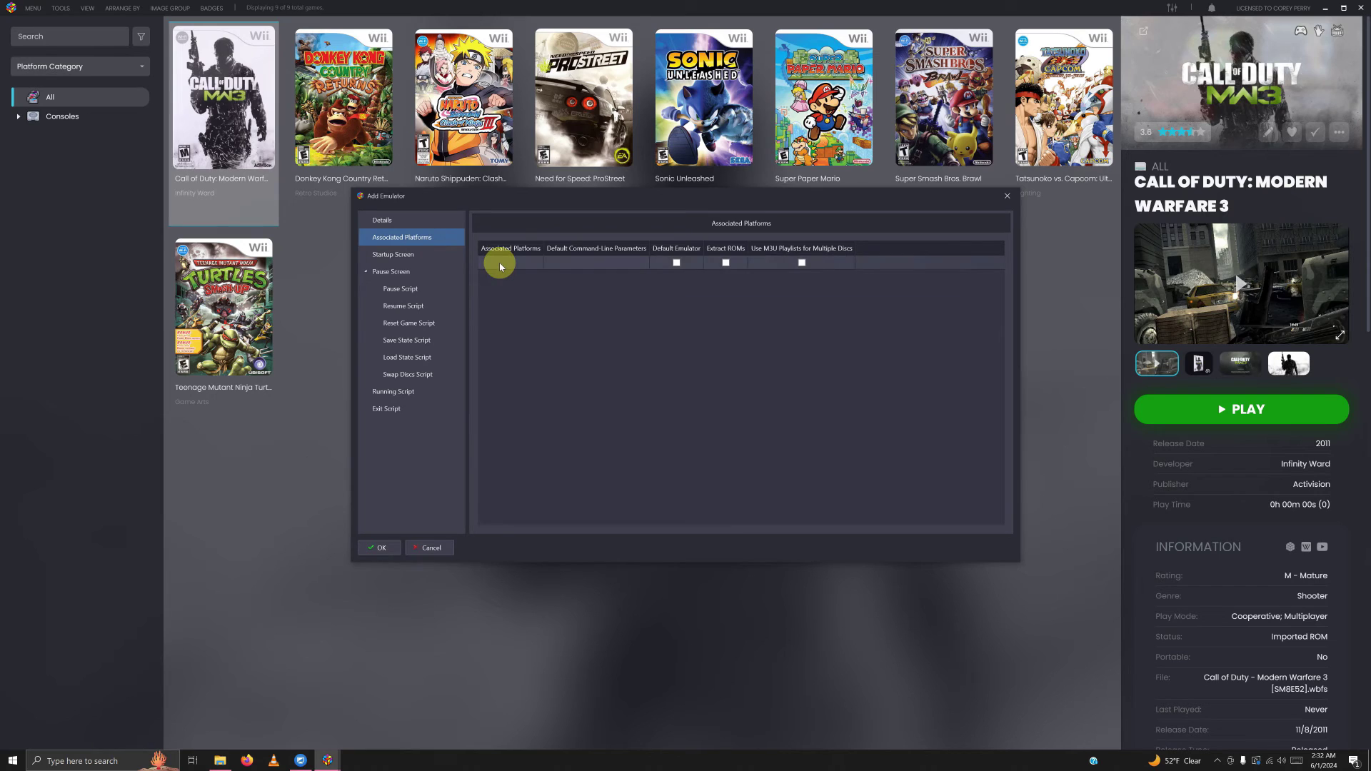
click(499, 266)
click(501, 266)
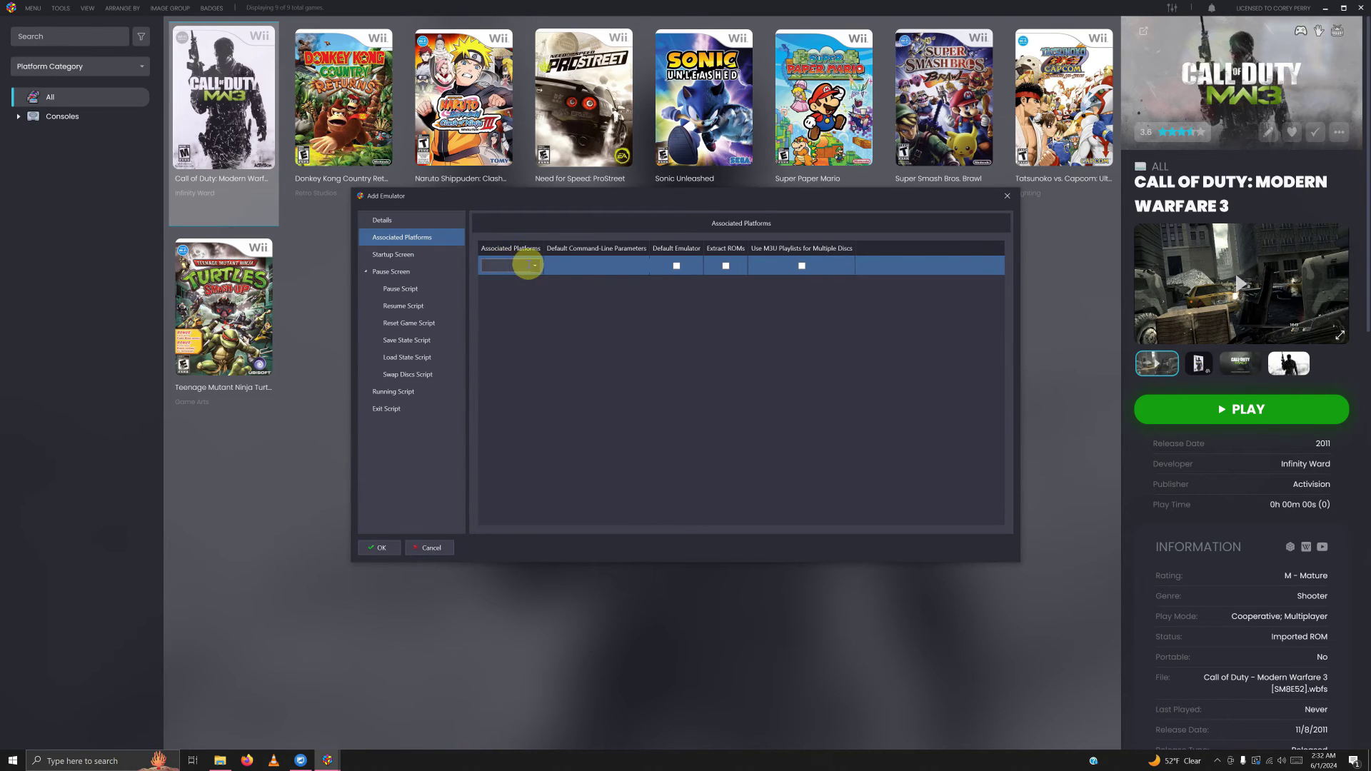
text(Nintendo Wii)
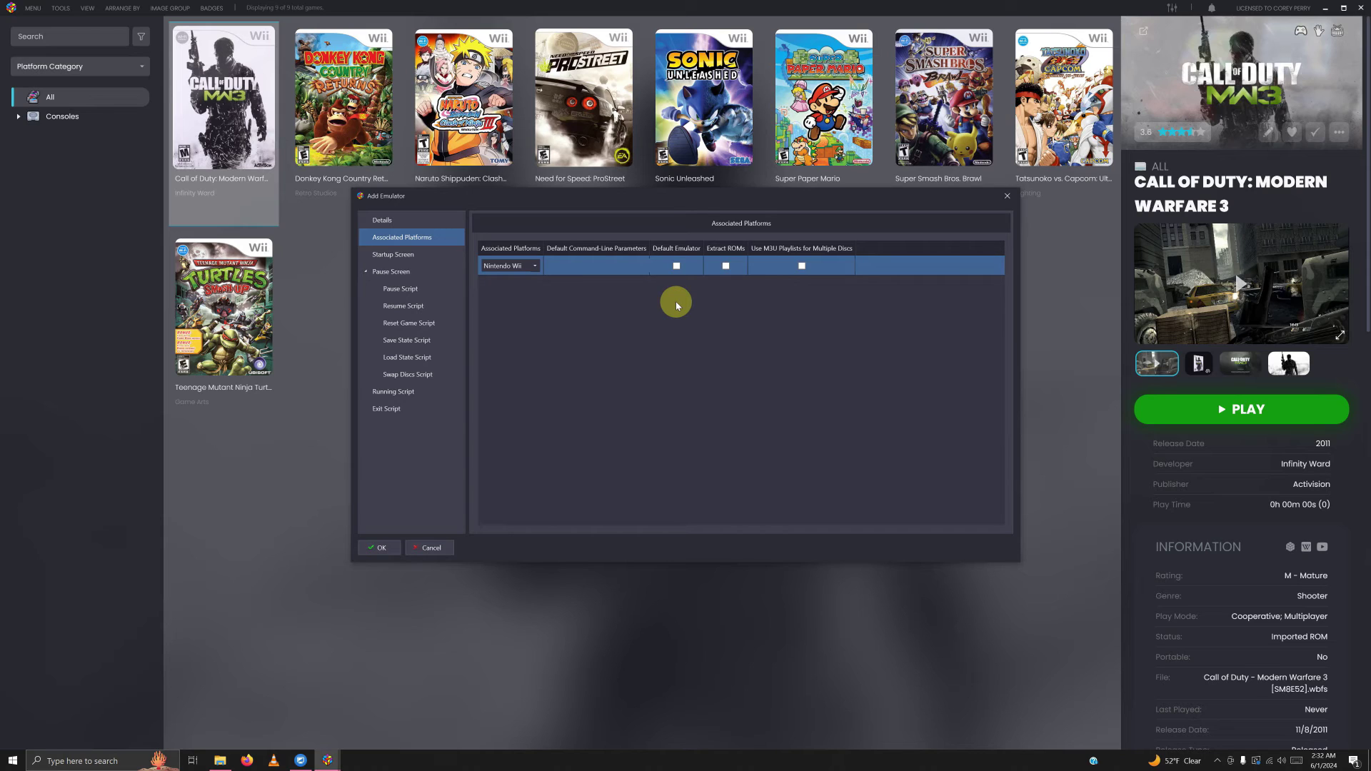
Save the Gamecube emulator with the same running script (Sleep, 7500; Alt+Enter at SetKeyDelay, -1, 110; $Esc closes {{{StartupEXE}}}) and close emulator management.
click(414, 394)
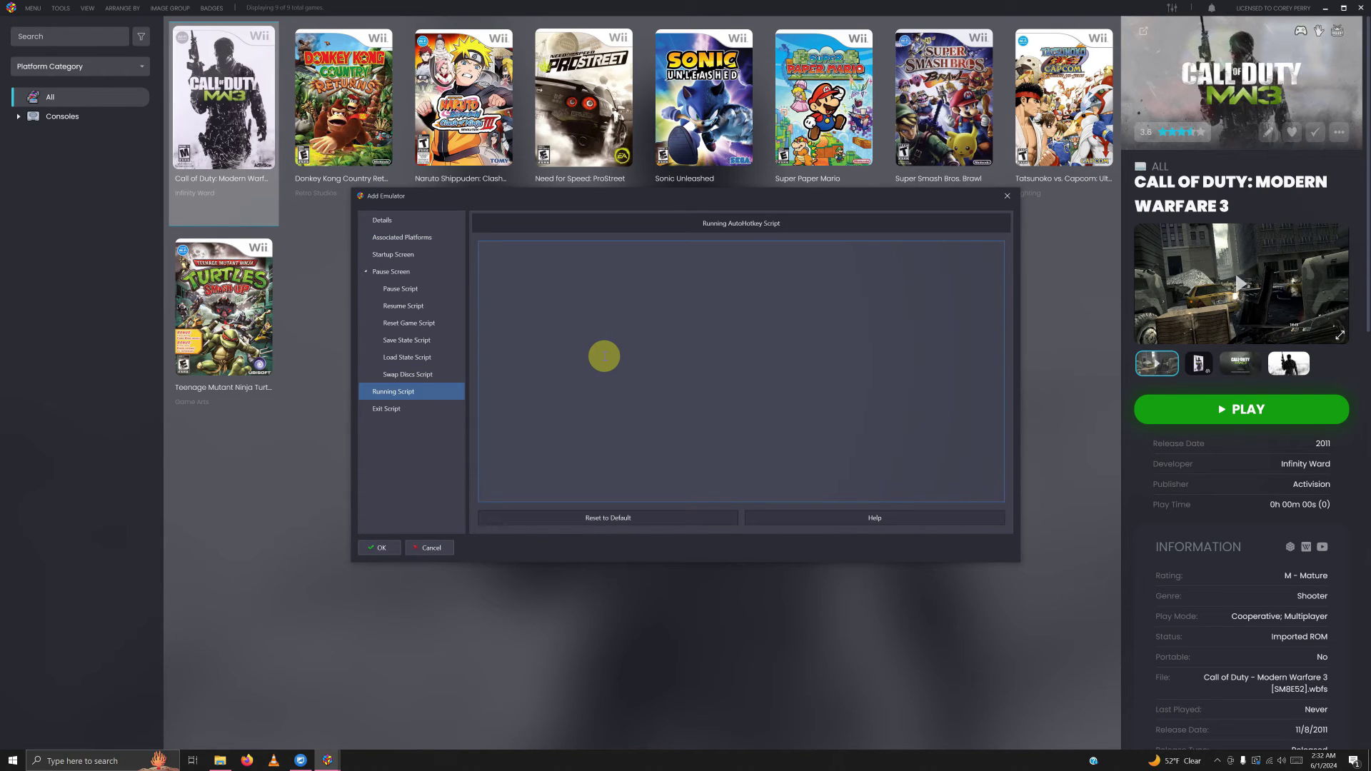
text(Sleep, 7500  SetKeyDelay, -1, 110 Send {Alt Down}{Enter}{Alt Up}  $Esc:: { 	Process, Close, {{{StartupEXE}}} })
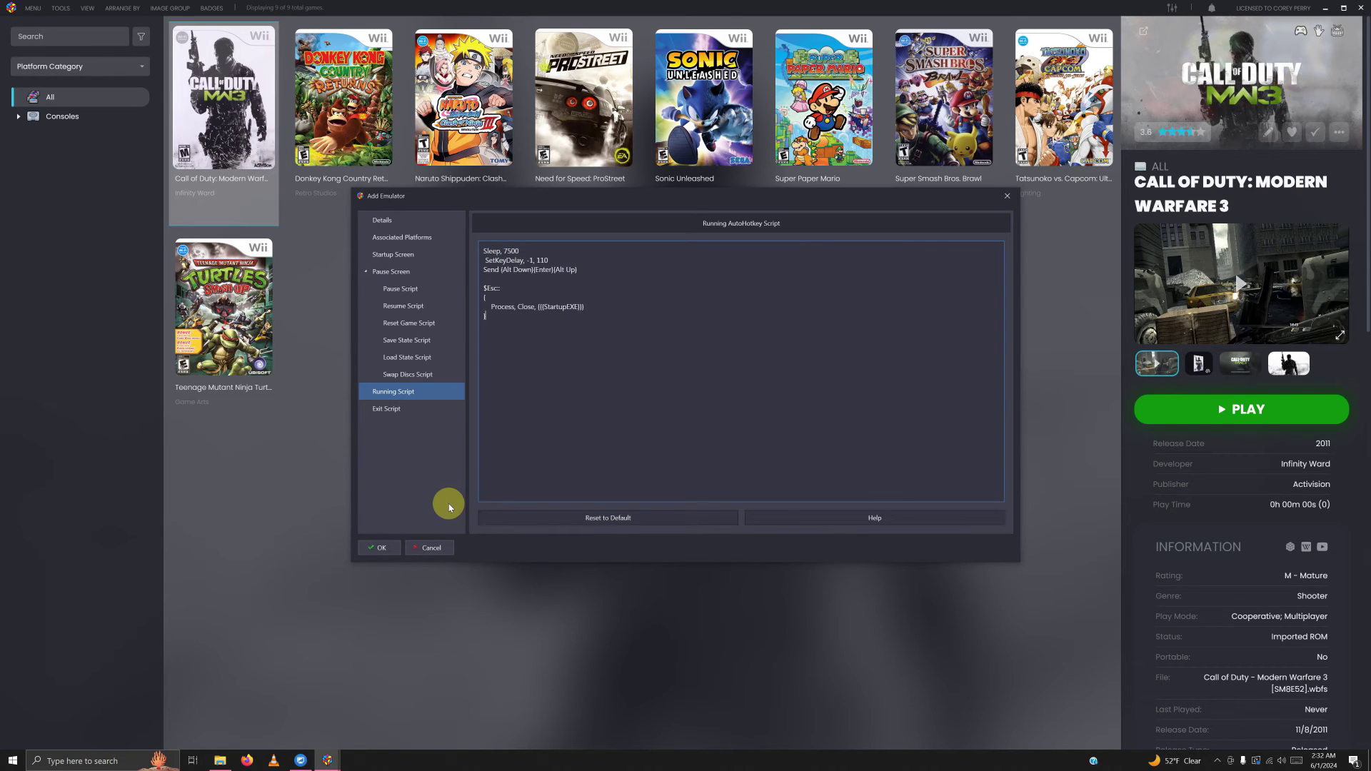
click(378, 548)
click(894, 494)
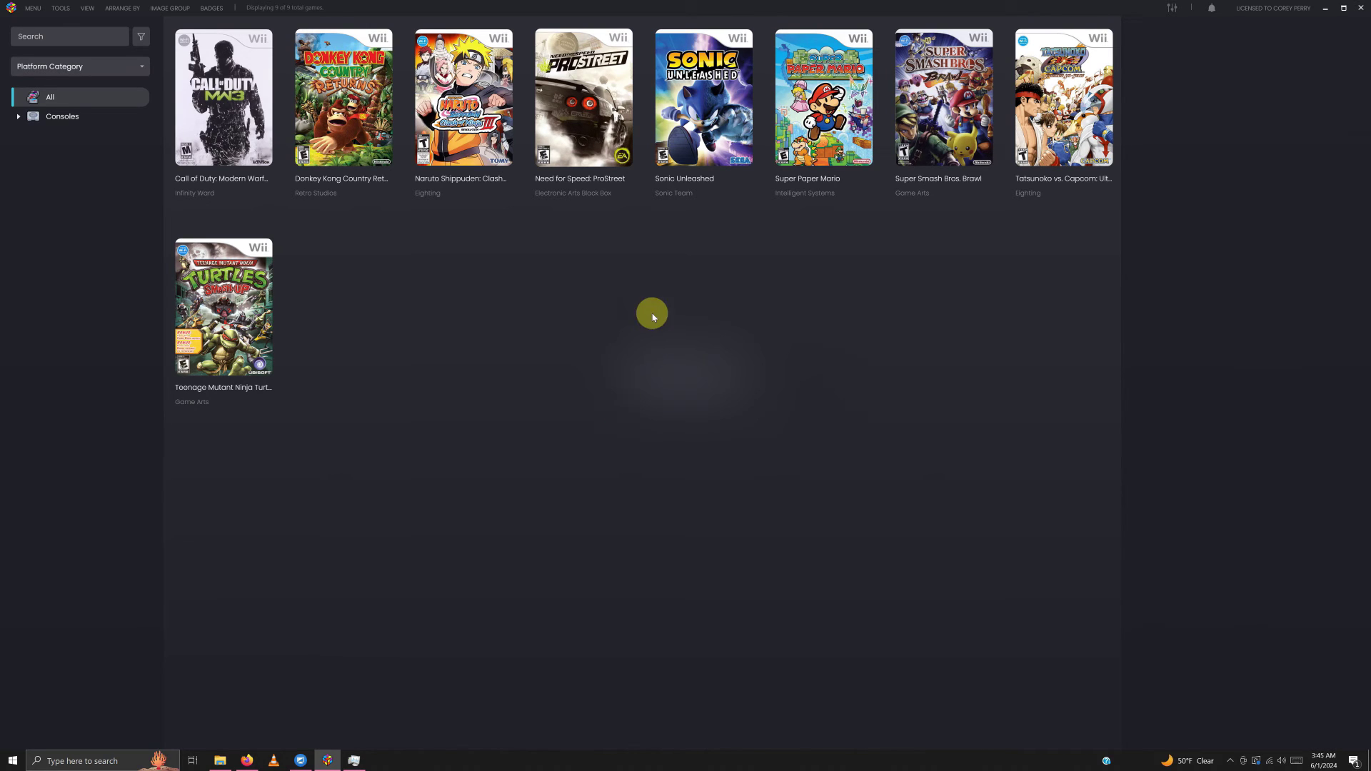
Select Donkey Kong Country Returns, Need for Speed: ProStreet and Super Paper Mario together and start the Bulk Edit Wizard for them.
ctrl+click(356, 166)
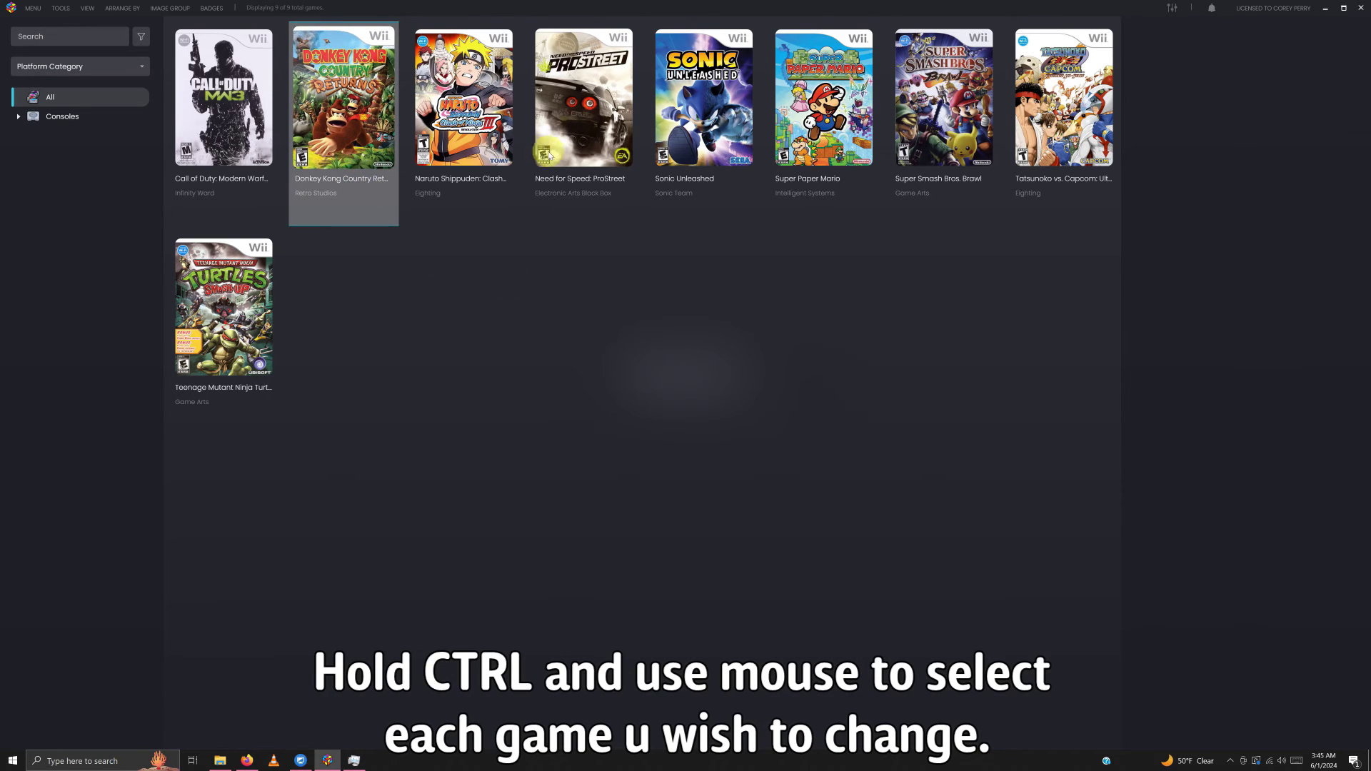
ctrl+click(587, 163)
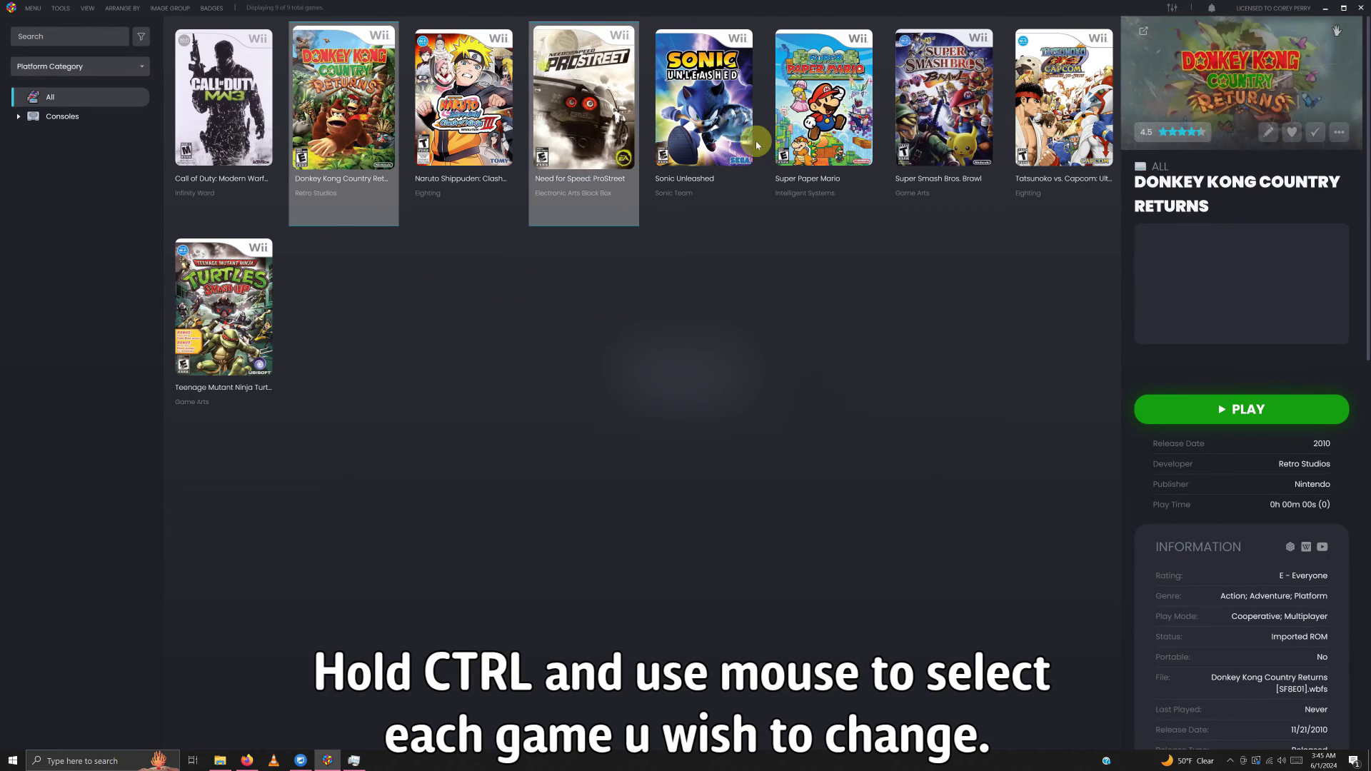
ctrl+click(825, 143)
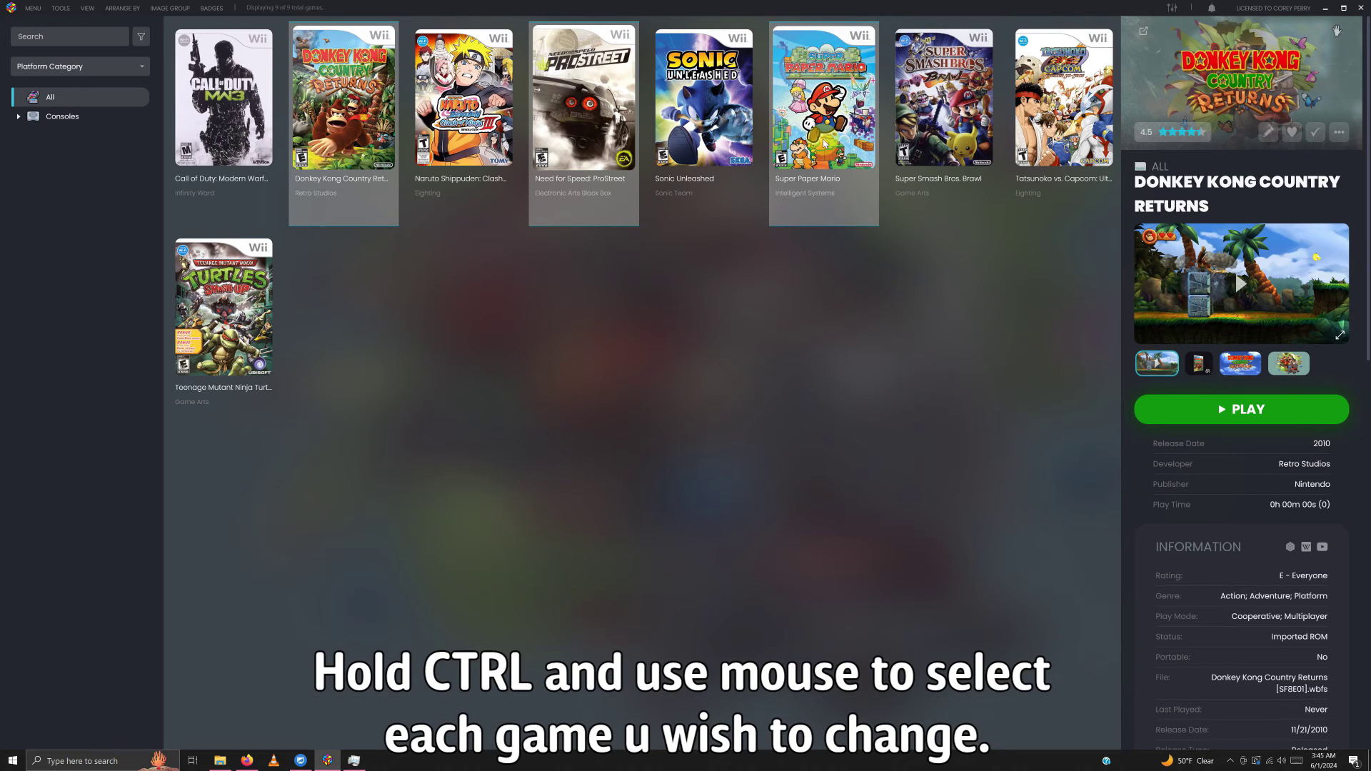
right_click(825, 143)
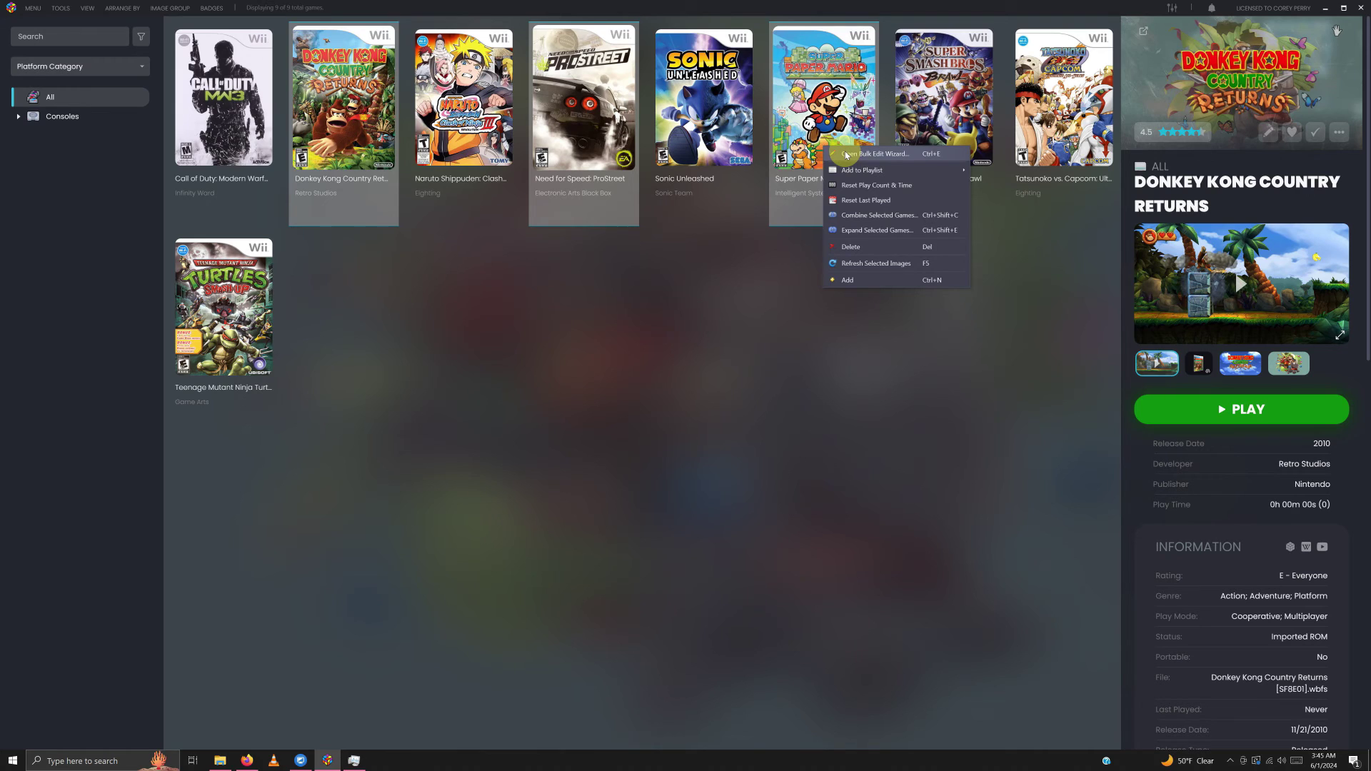
click(847, 155)
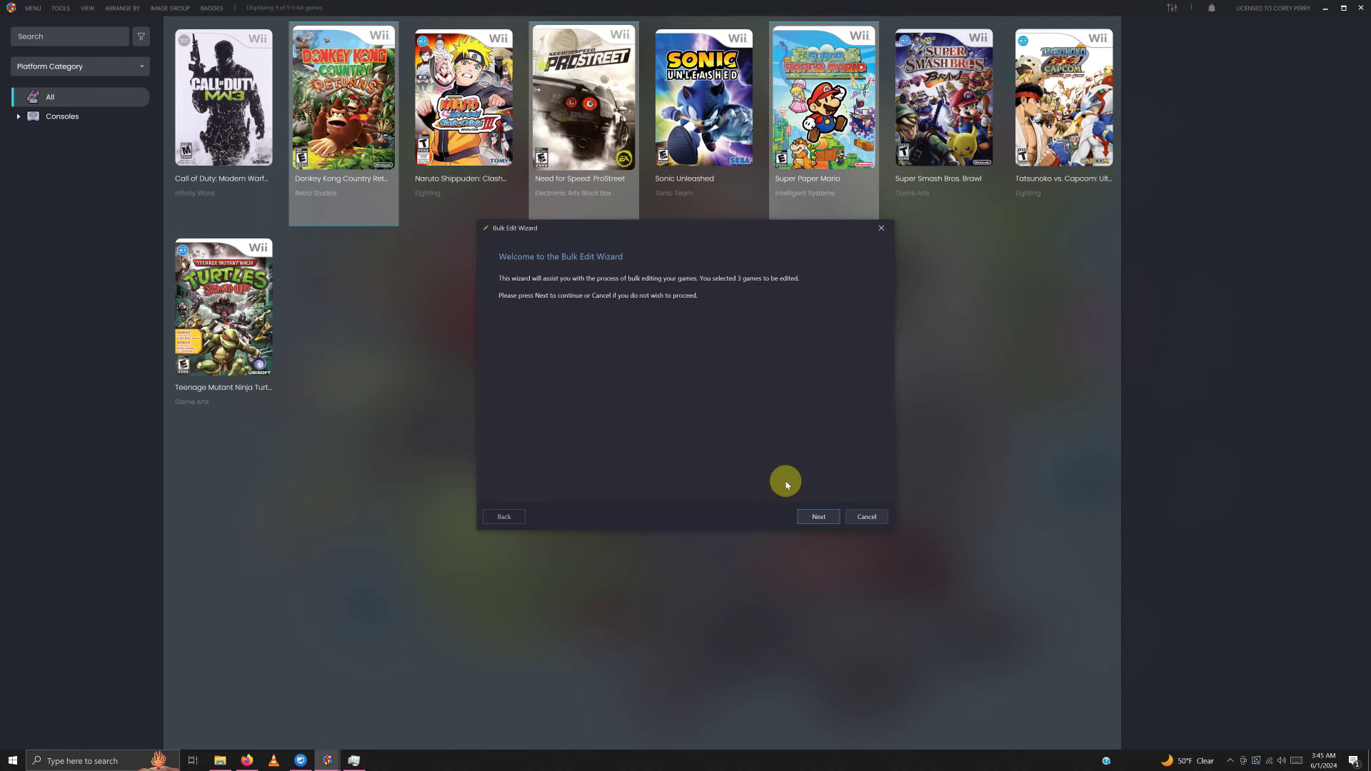
click(815, 516)
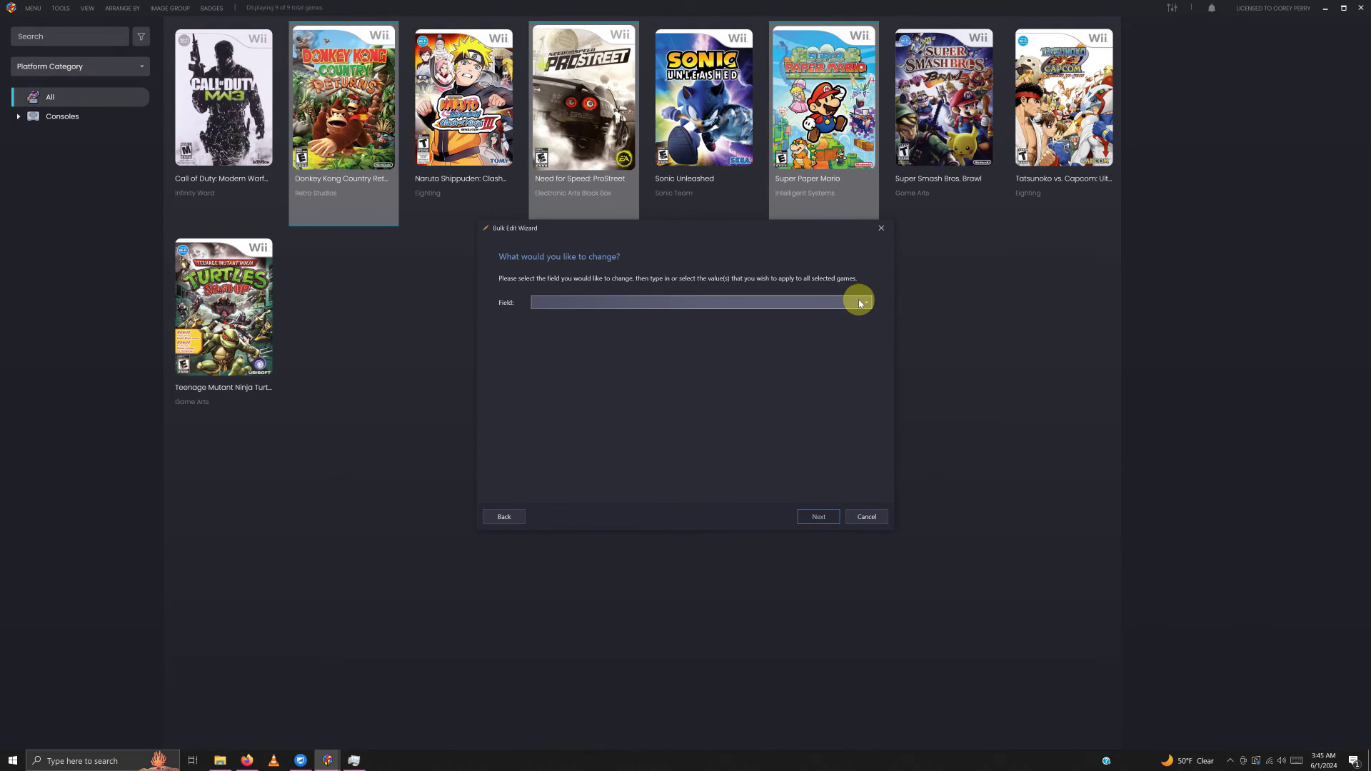
Set the Emulator field of the three selected games to Dolphin Sideways Wiimote and apply the change.
click(862, 302)
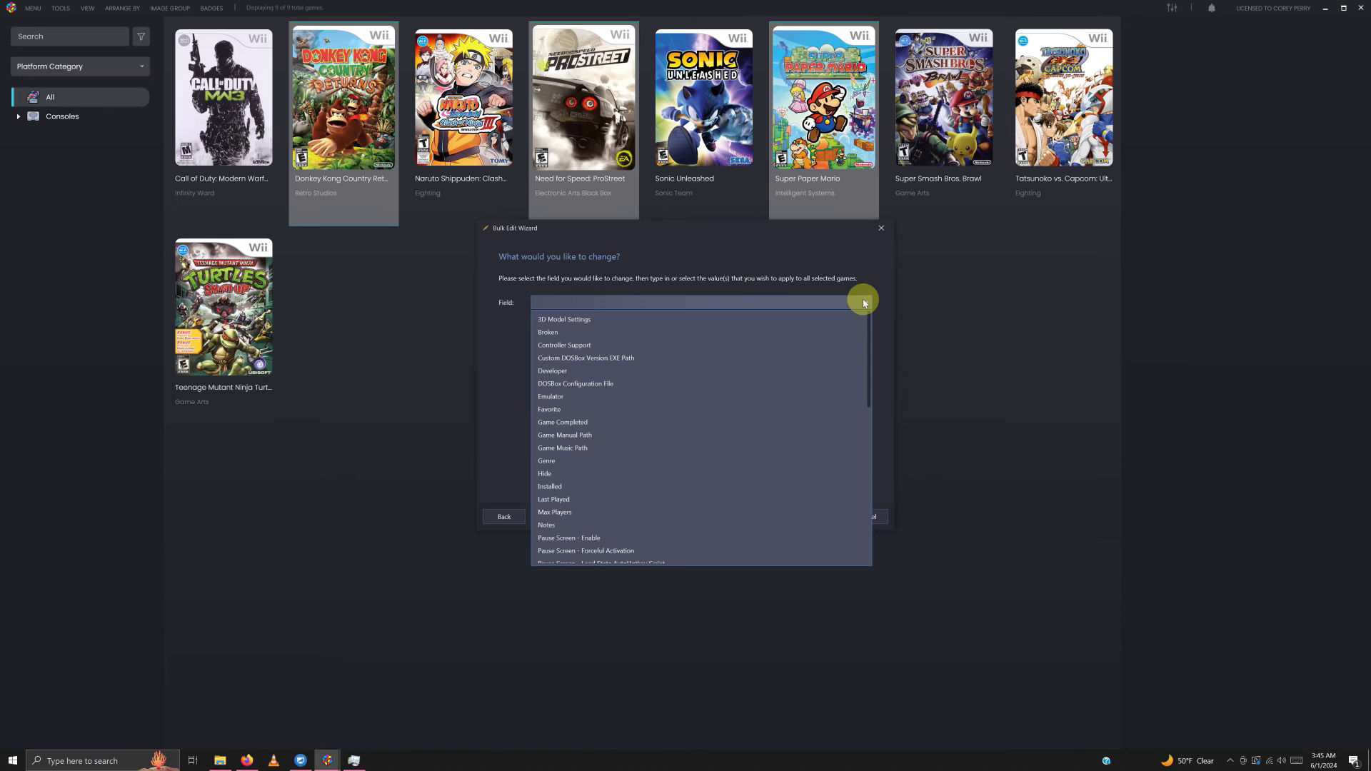
click(611, 397)
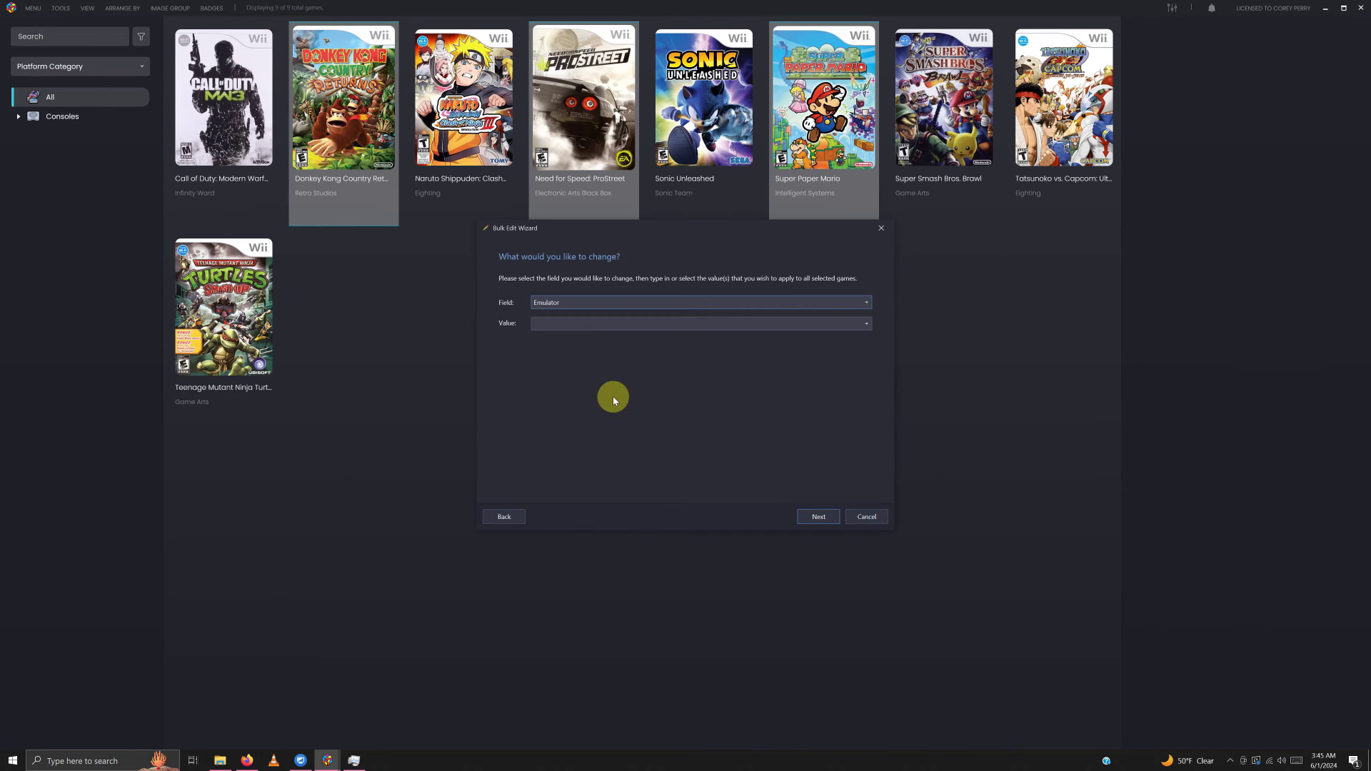
click(796, 323)
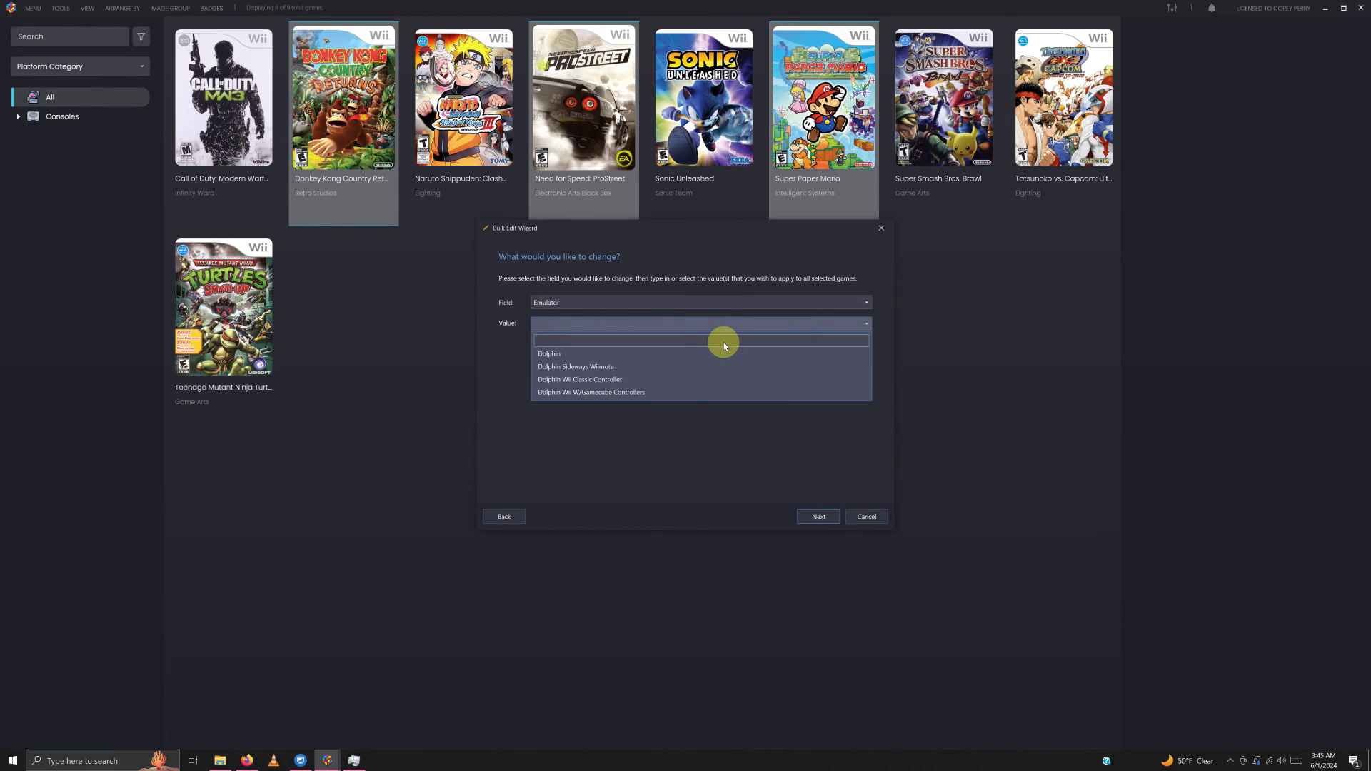
click(677, 368)
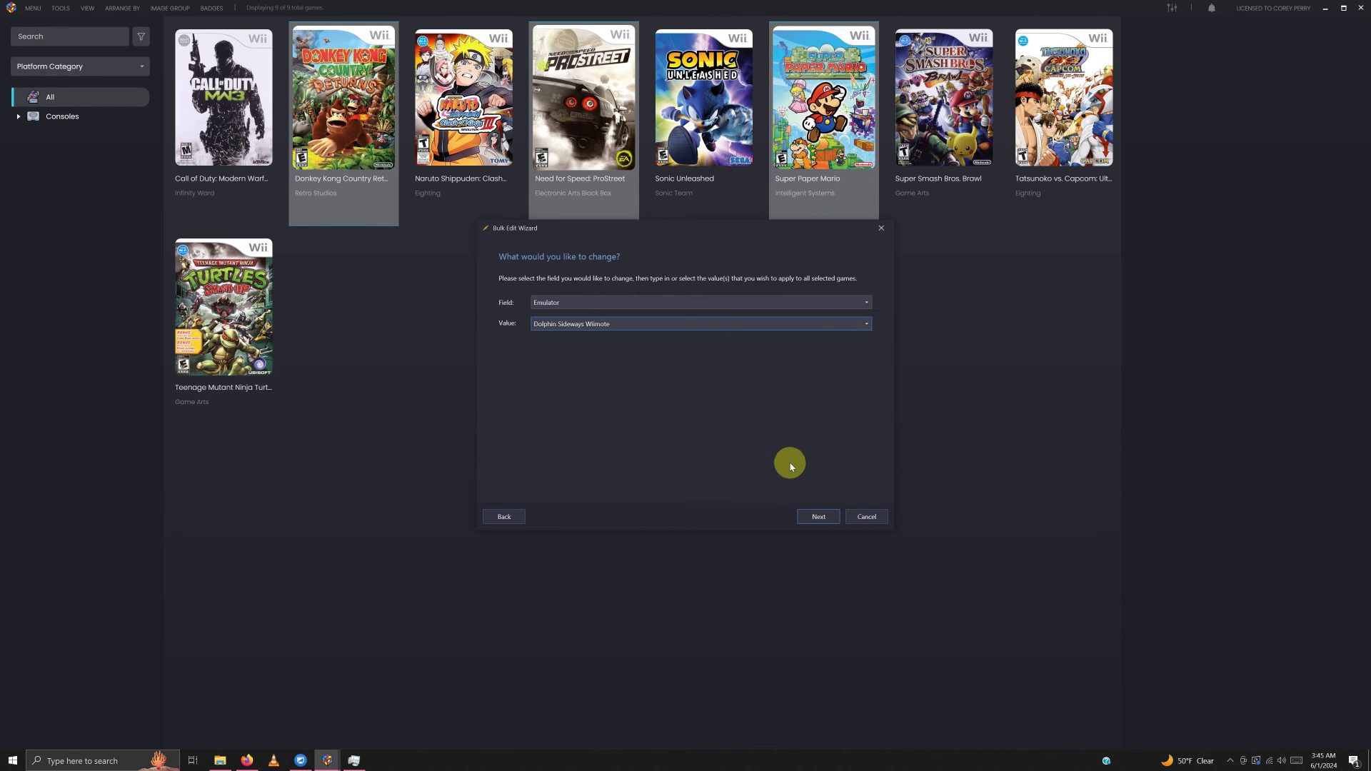
click(818, 515)
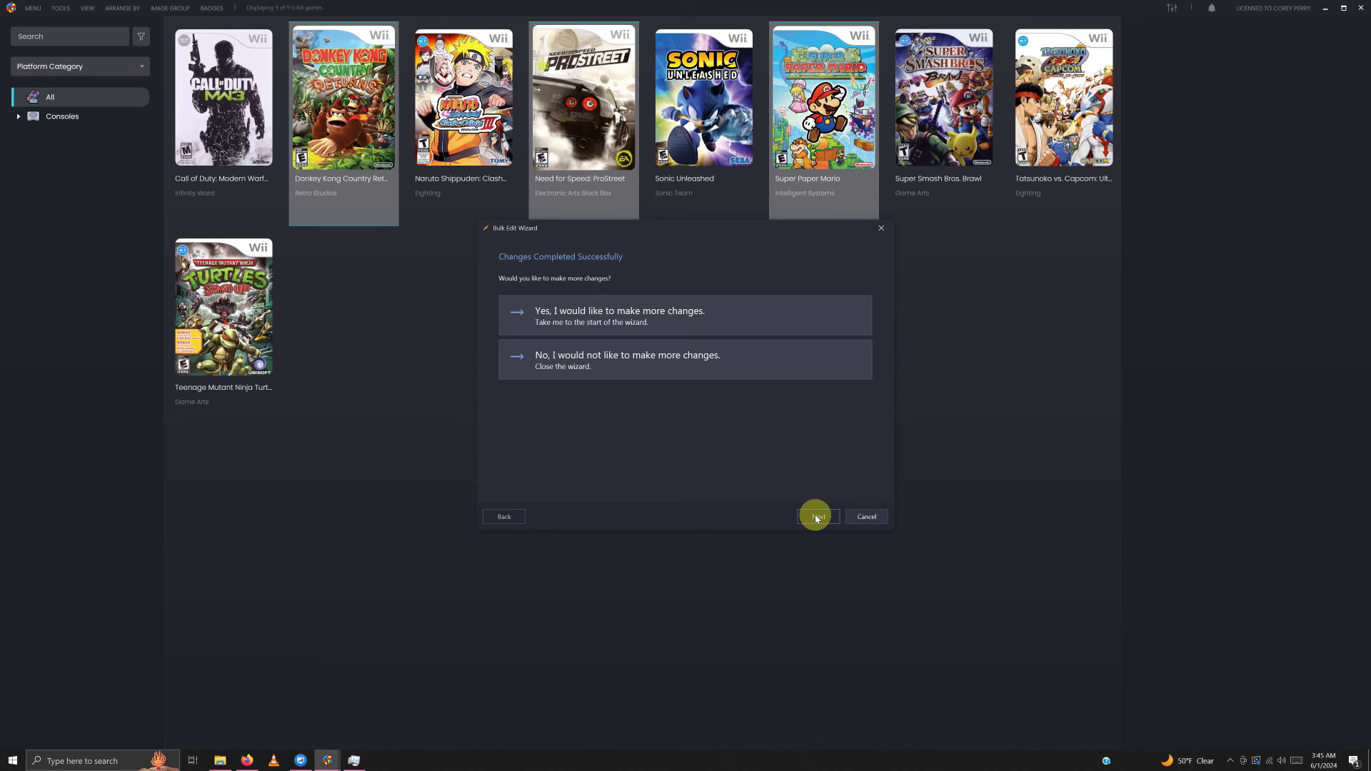
Close the Bulk Edit Wizard without making more changes and clear the game selection.
click(692, 361)
click(819, 517)
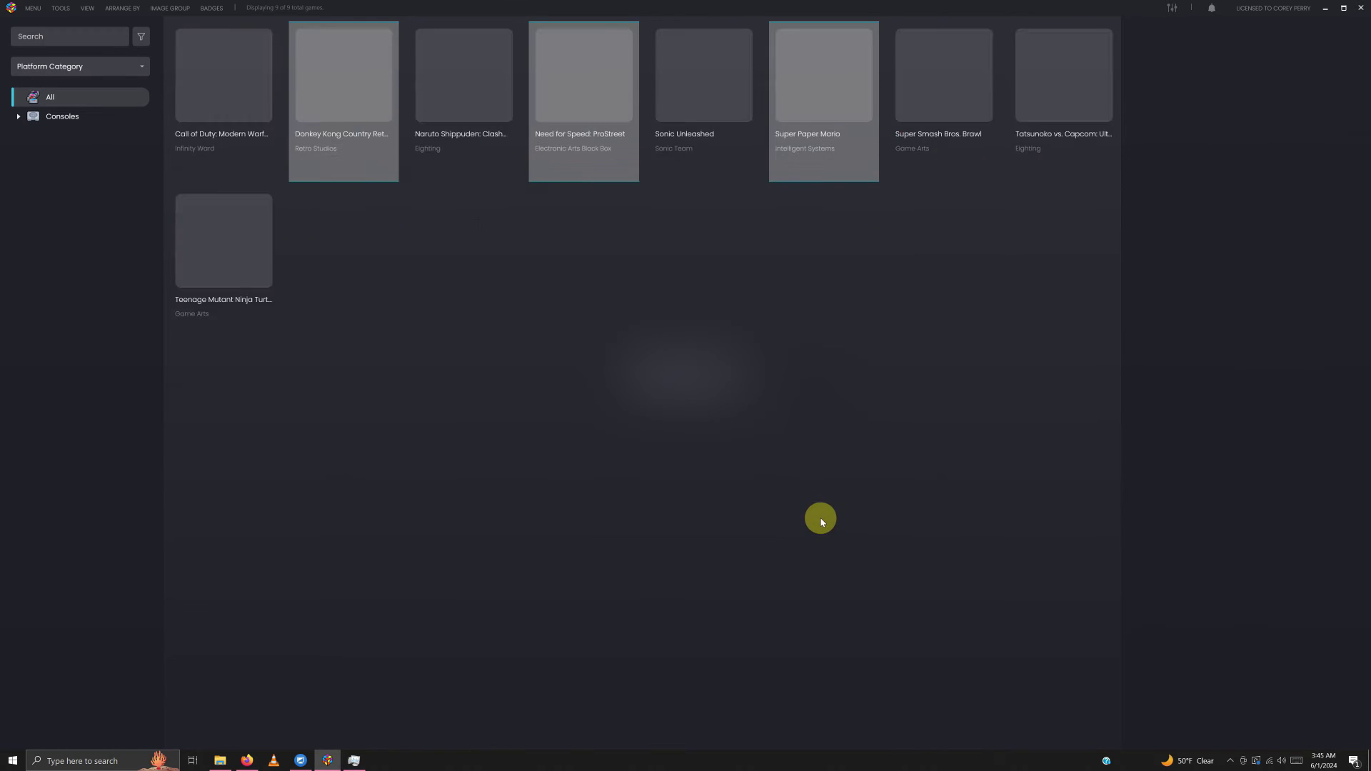
click(749, 404)
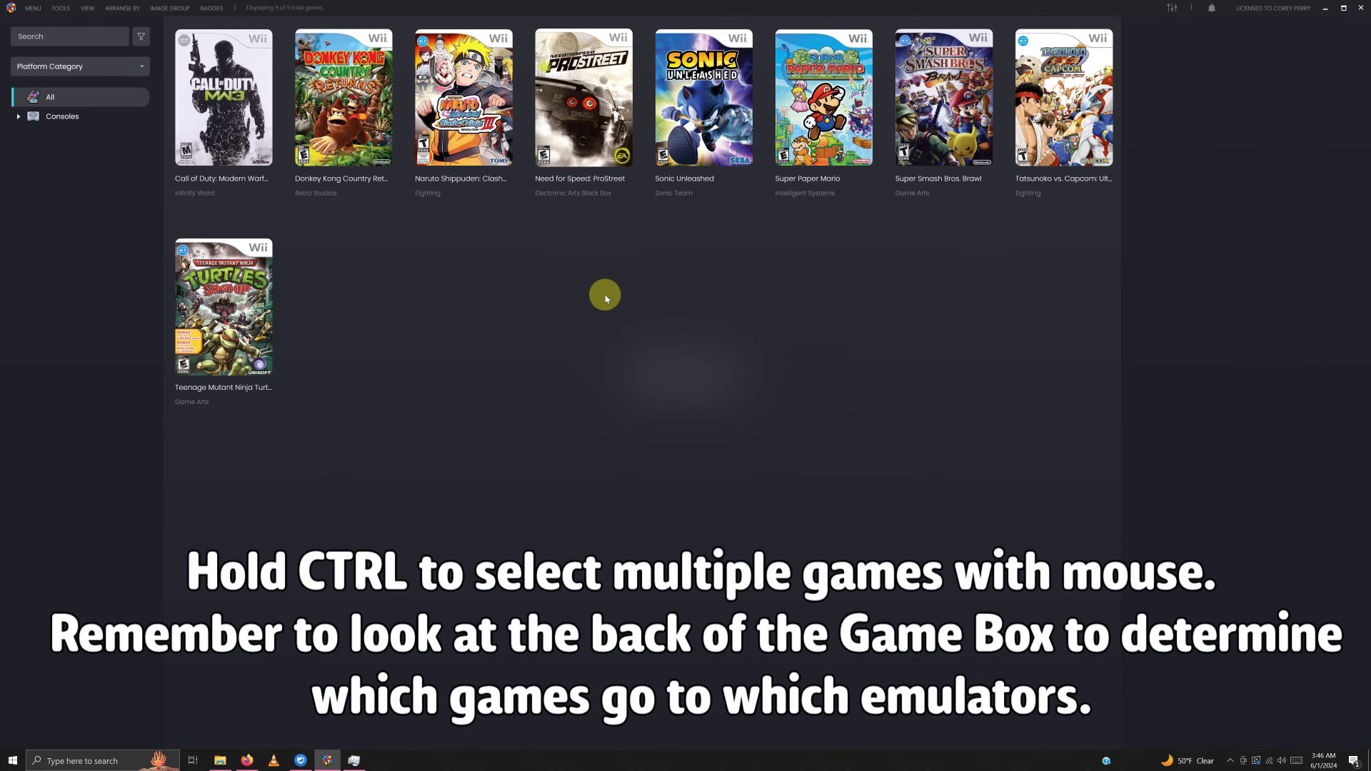
Select Naruto Shippuden: Clash of Ninja Revolution III, Tatsunoko vs. Capcom and Teenage Mutant Ninja Turtles together and start the Bulk Edit Wizard for them.
click(457, 133)
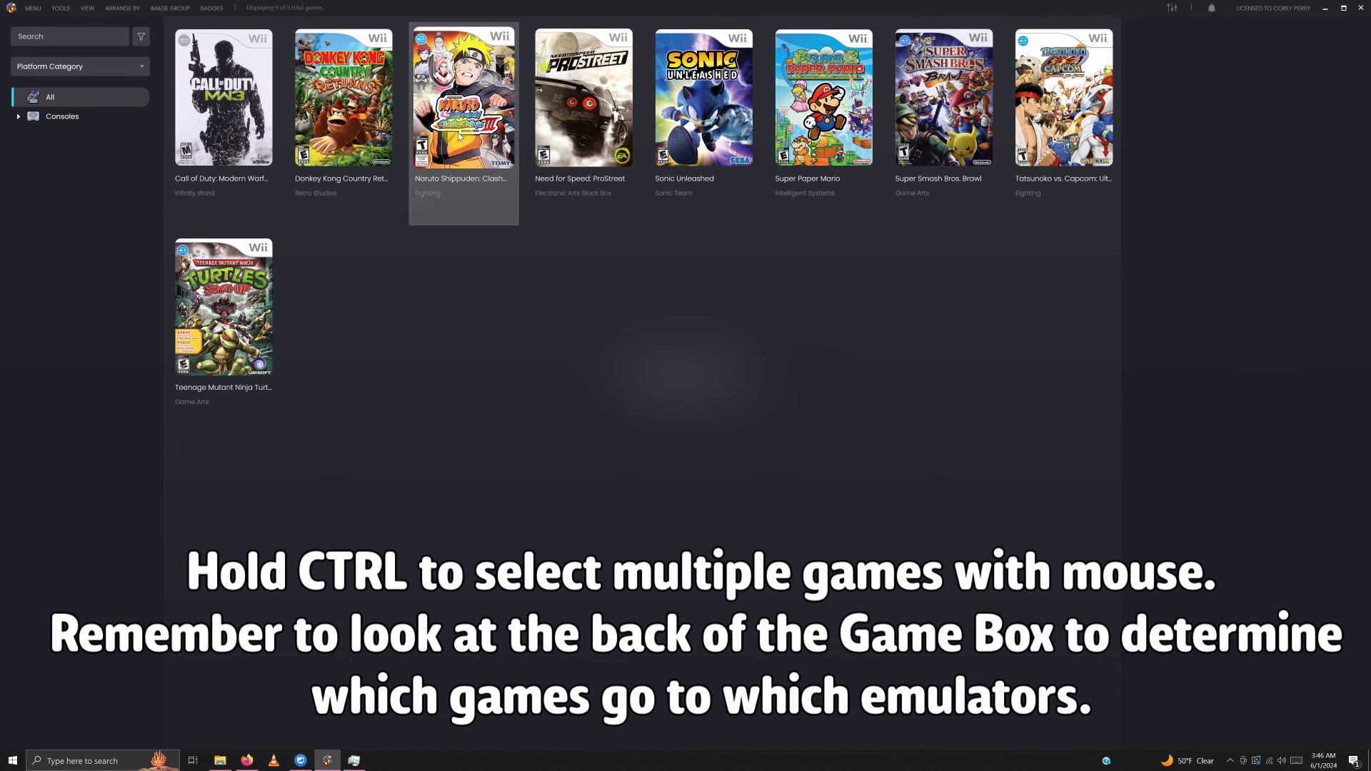
ctrl+click(1086, 123)
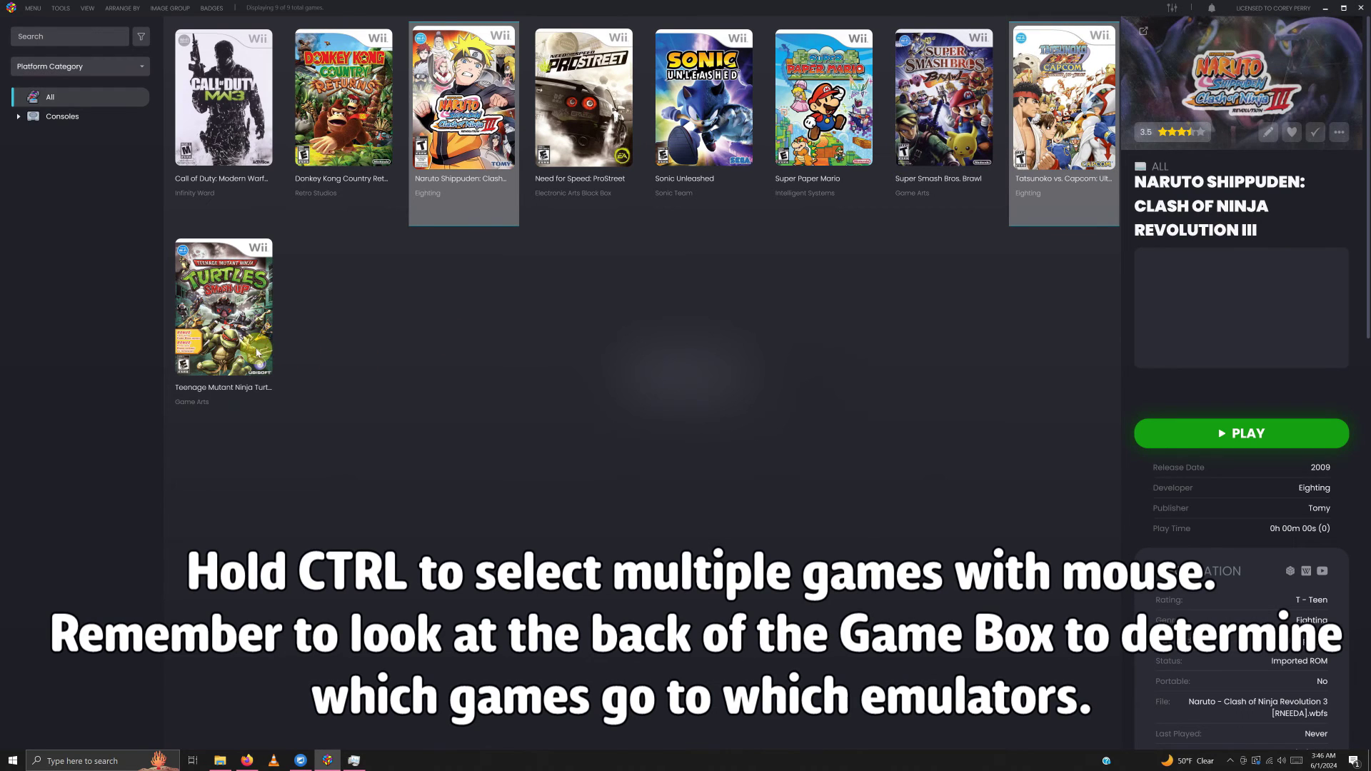
ctrl+click(253, 349)
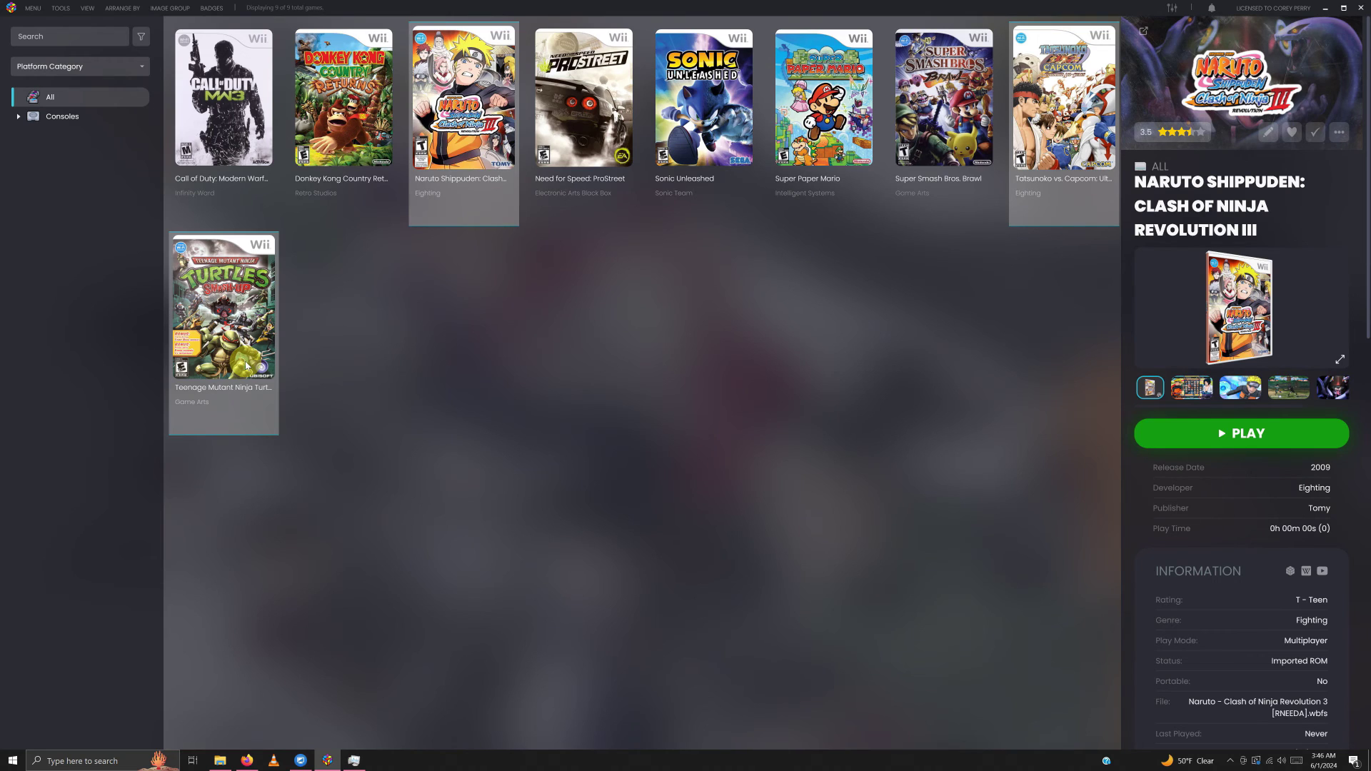
right_click(246, 366)
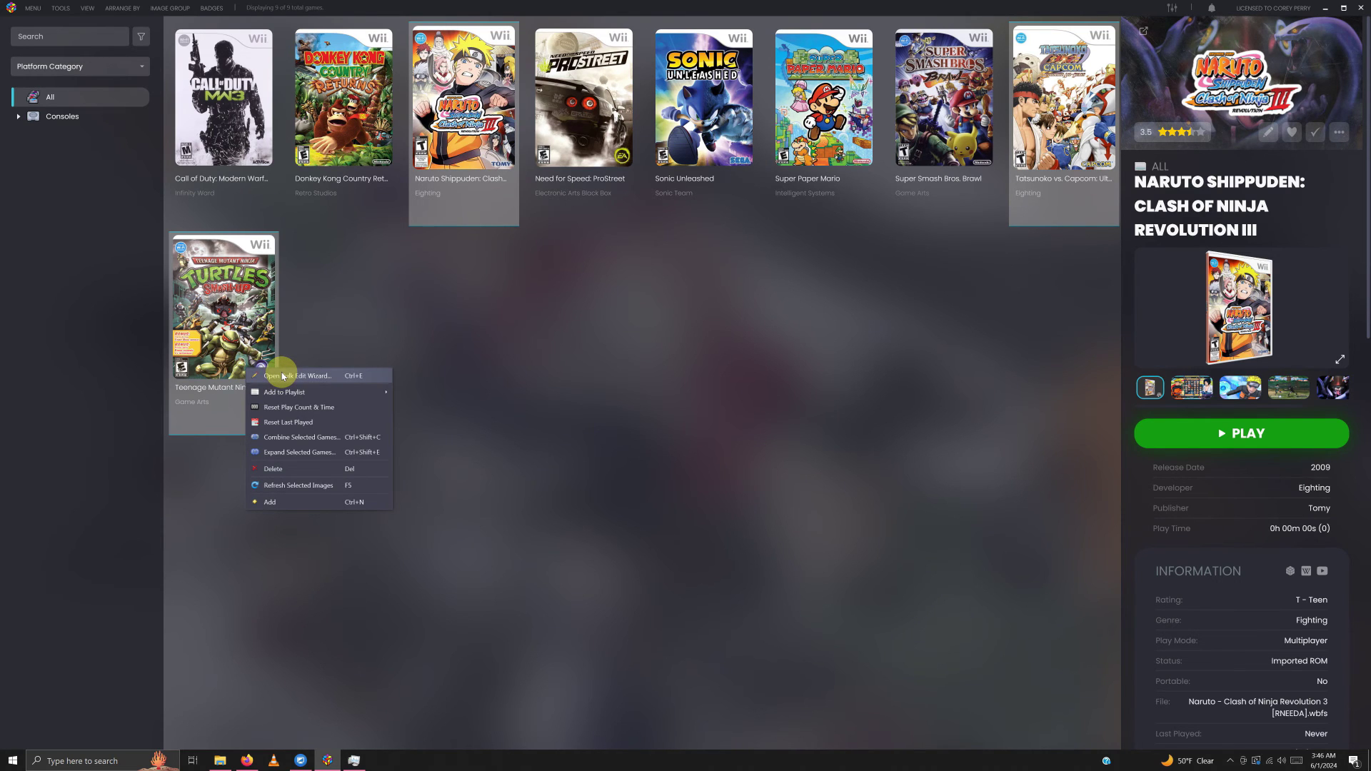
click(283, 377)
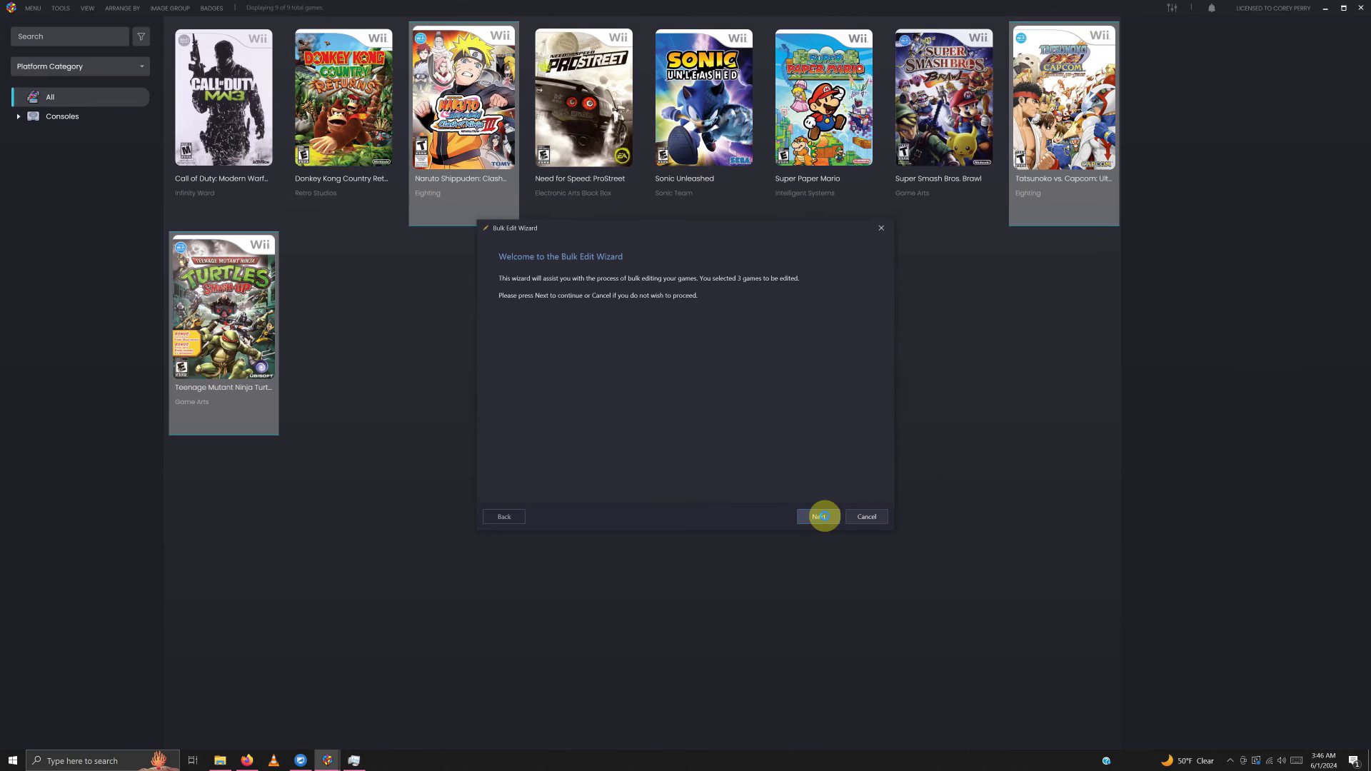
click(820, 516)
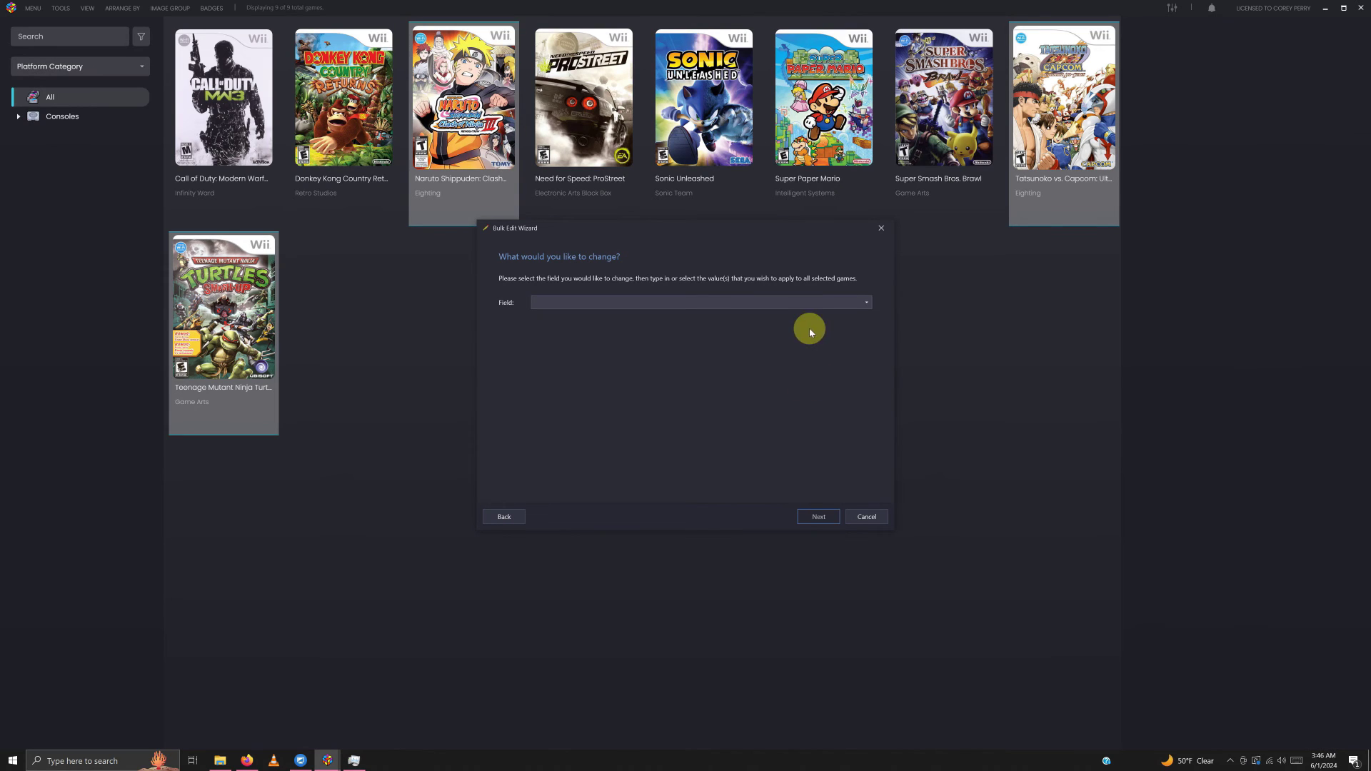
Set the Emulator field of the three selected games to Dolphin Wii W/Gamecube Controllers, apply it, and close the wizard.
click(866, 304)
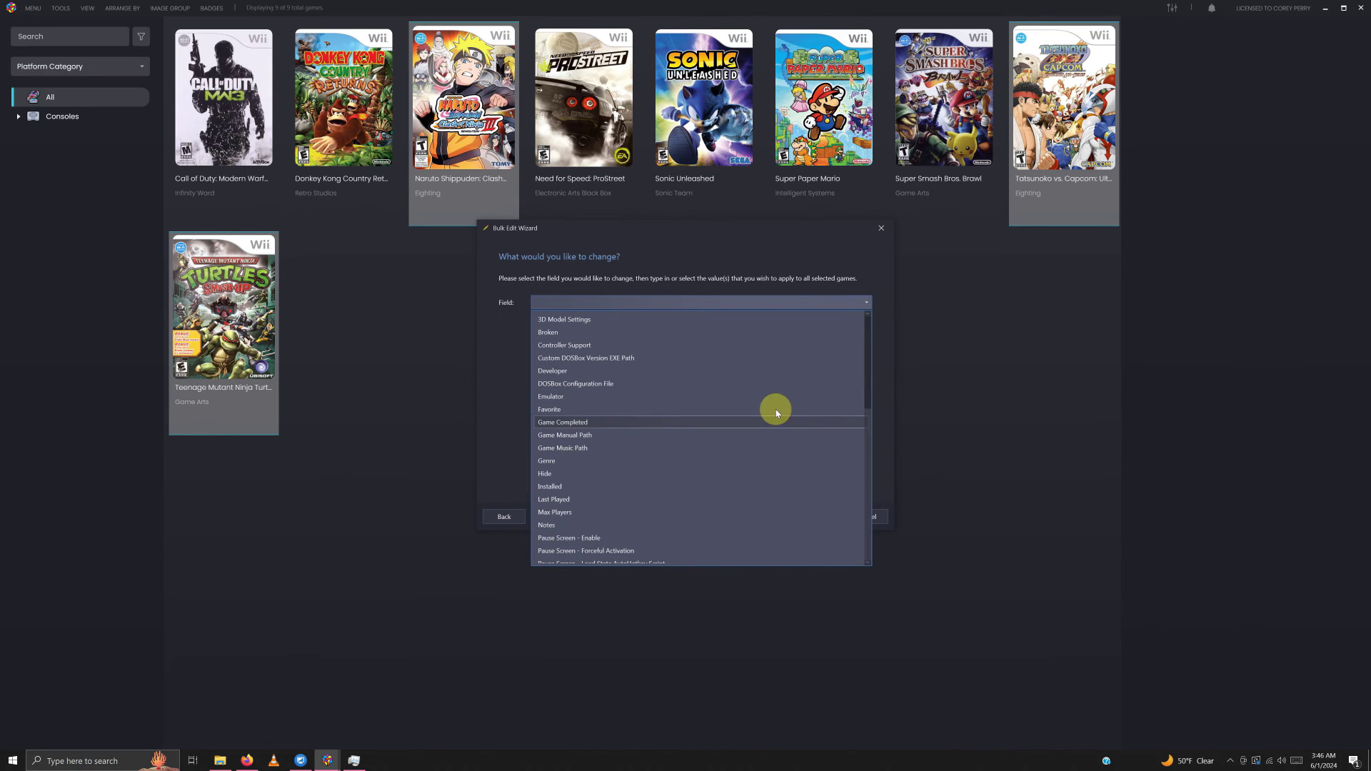
click(717, 397)
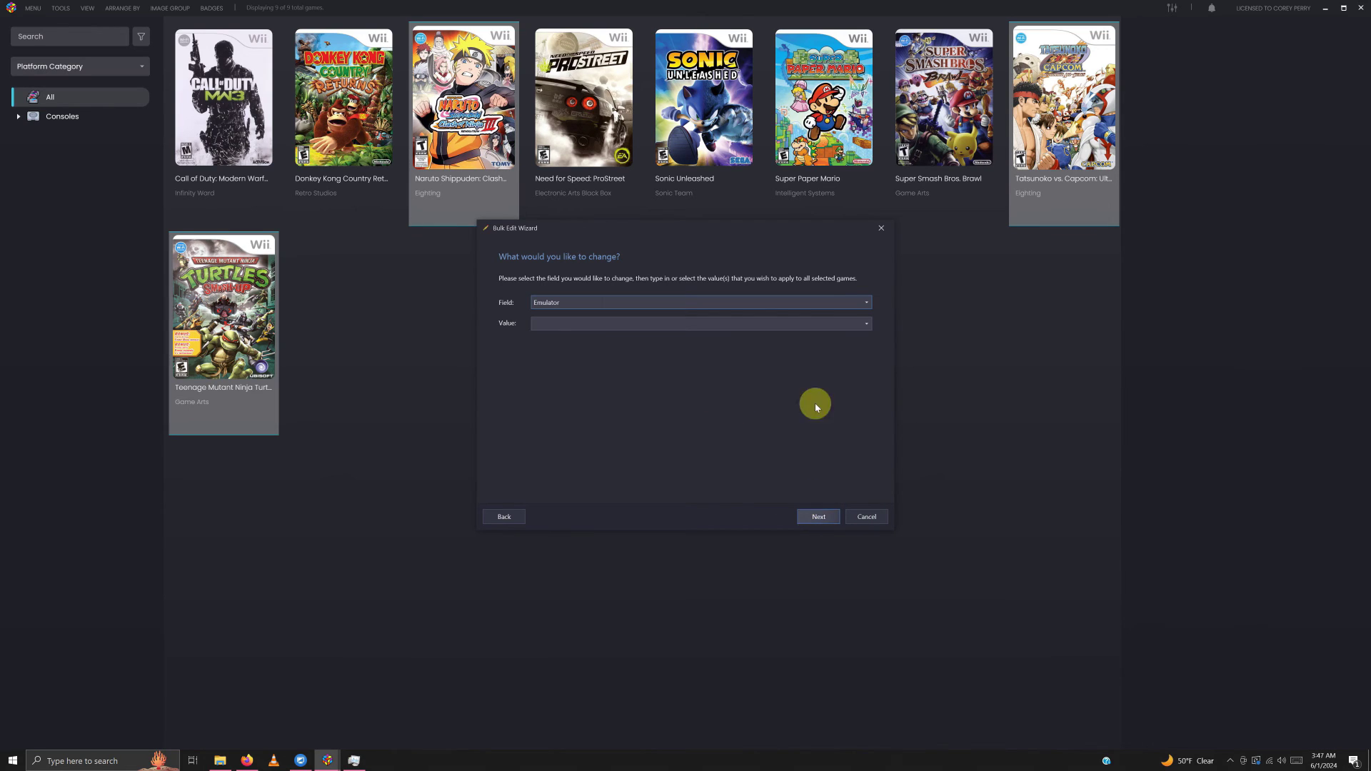
click(865, 324)
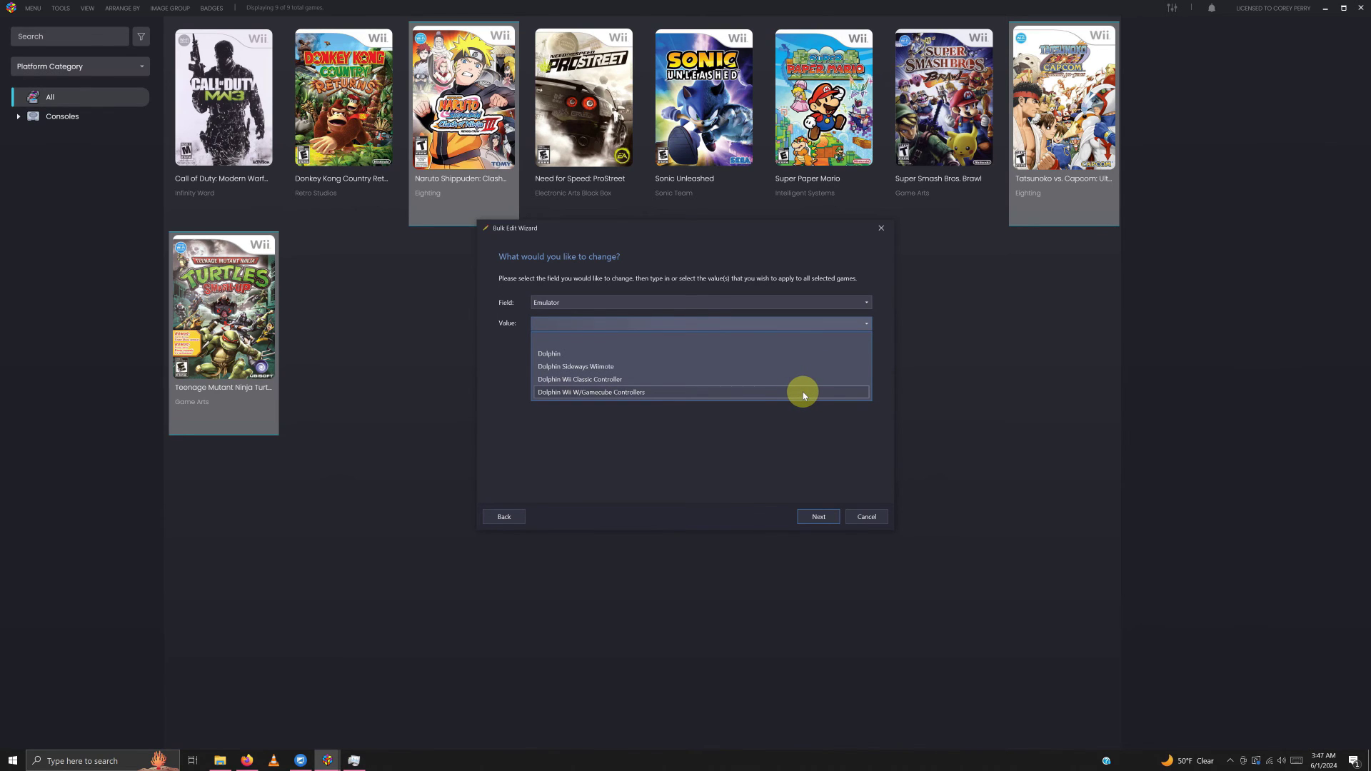
click(805, 394)
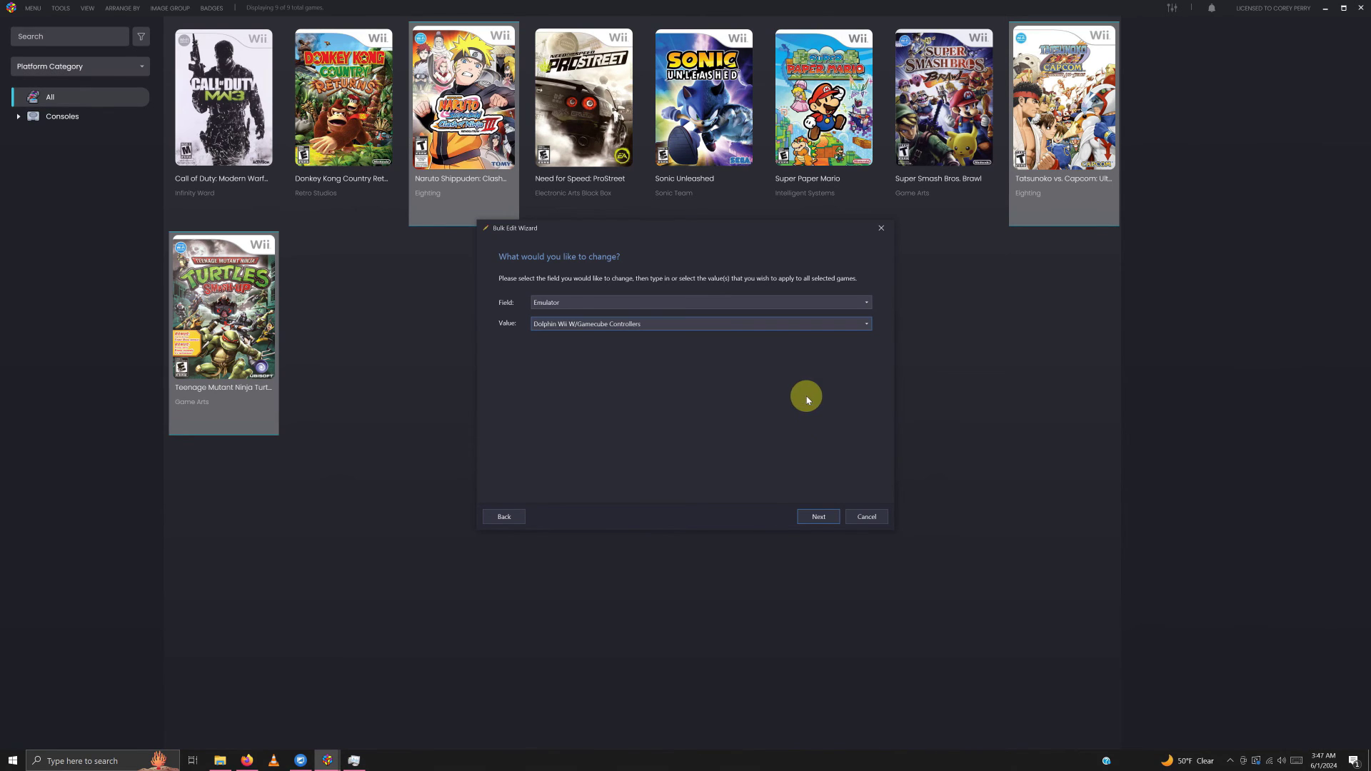
click(818, 517)
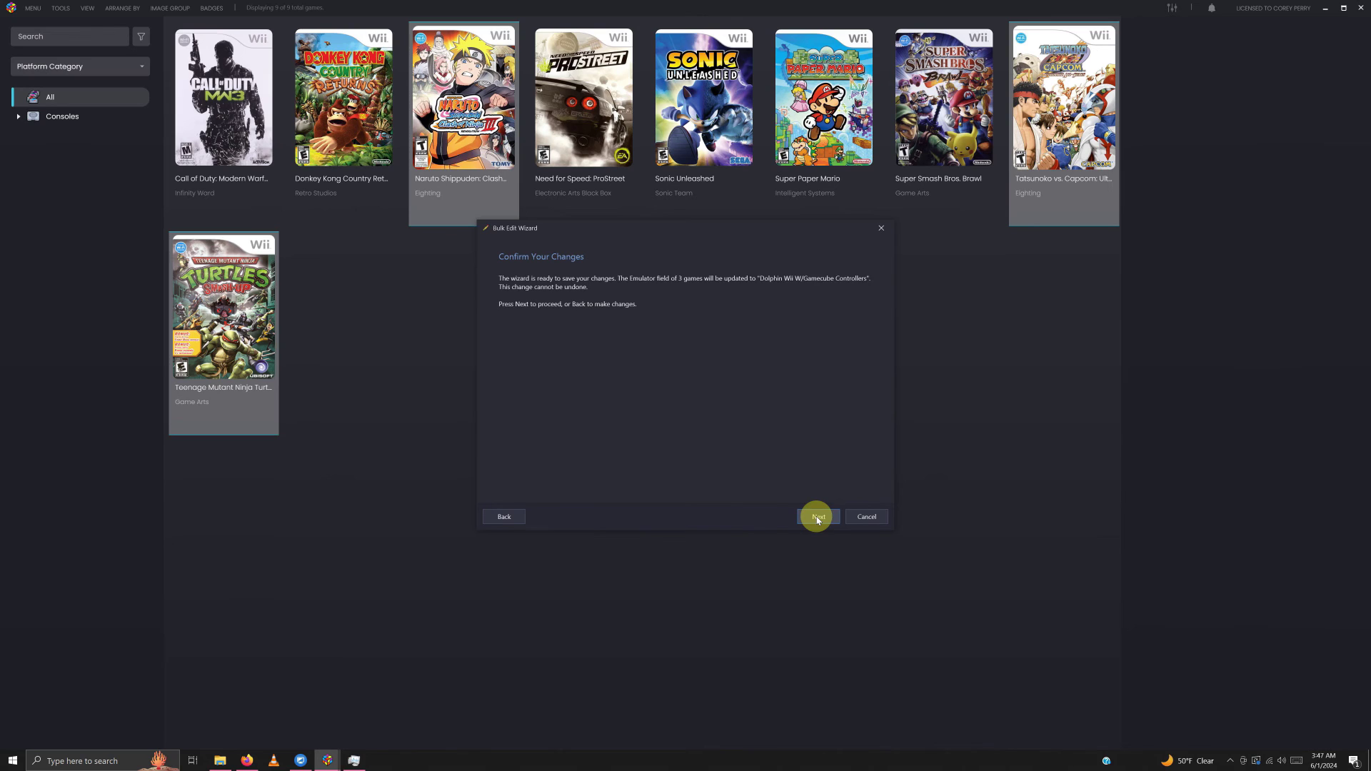
click(818, 517)
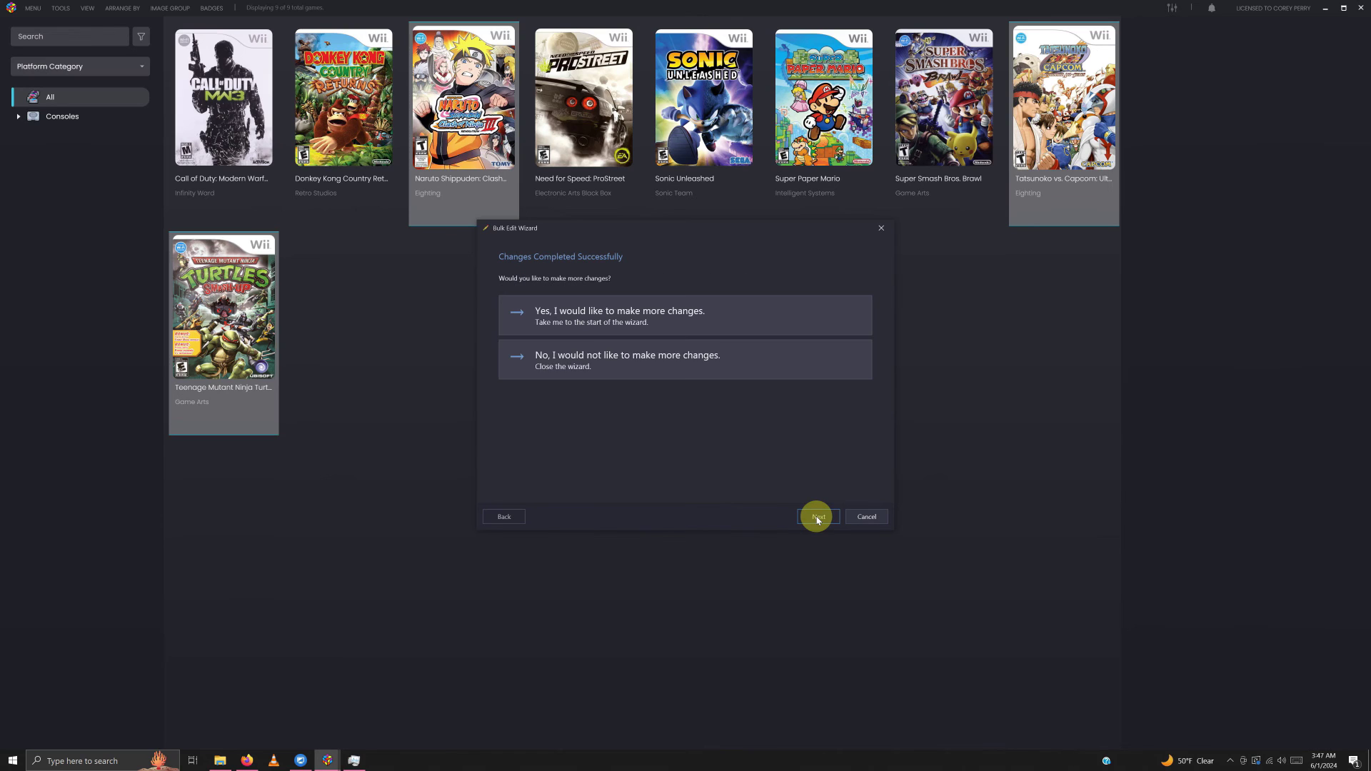
click(723, 368)
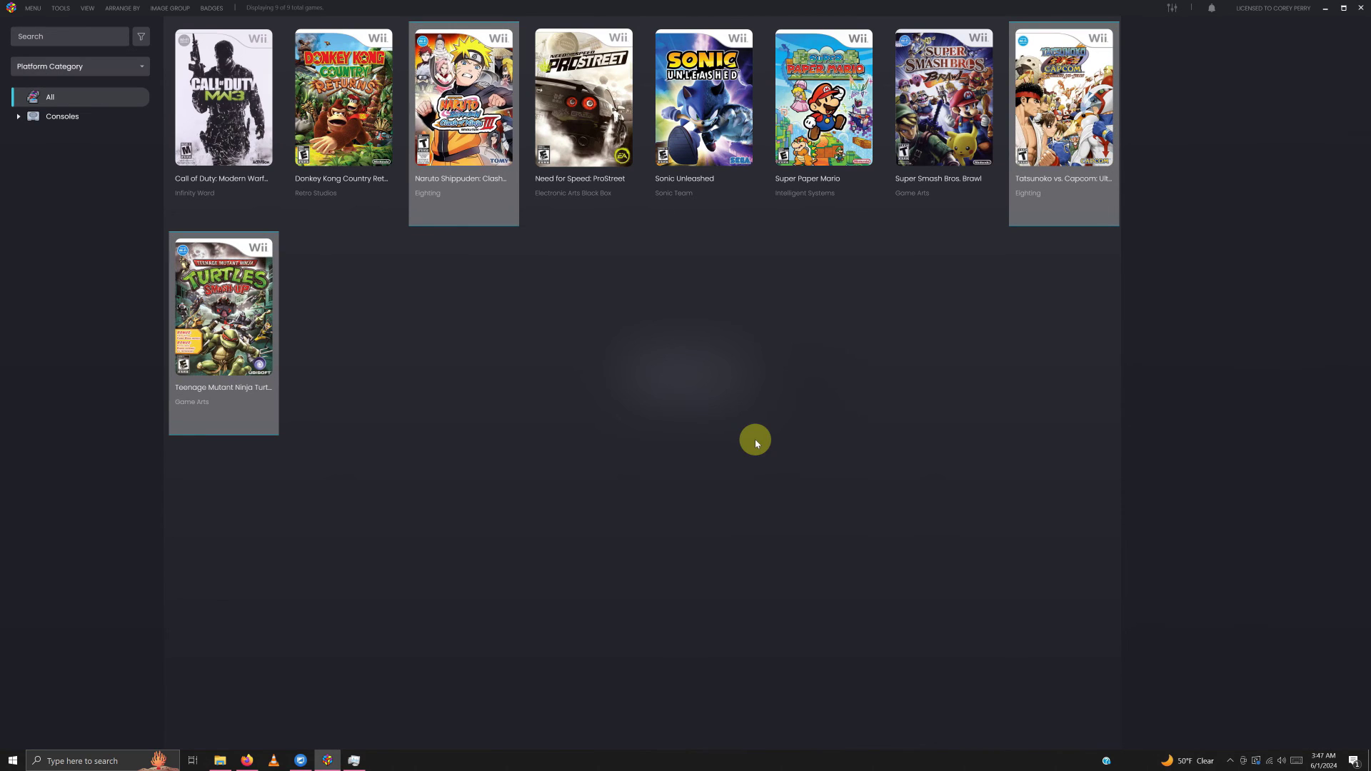
click(520, 332)
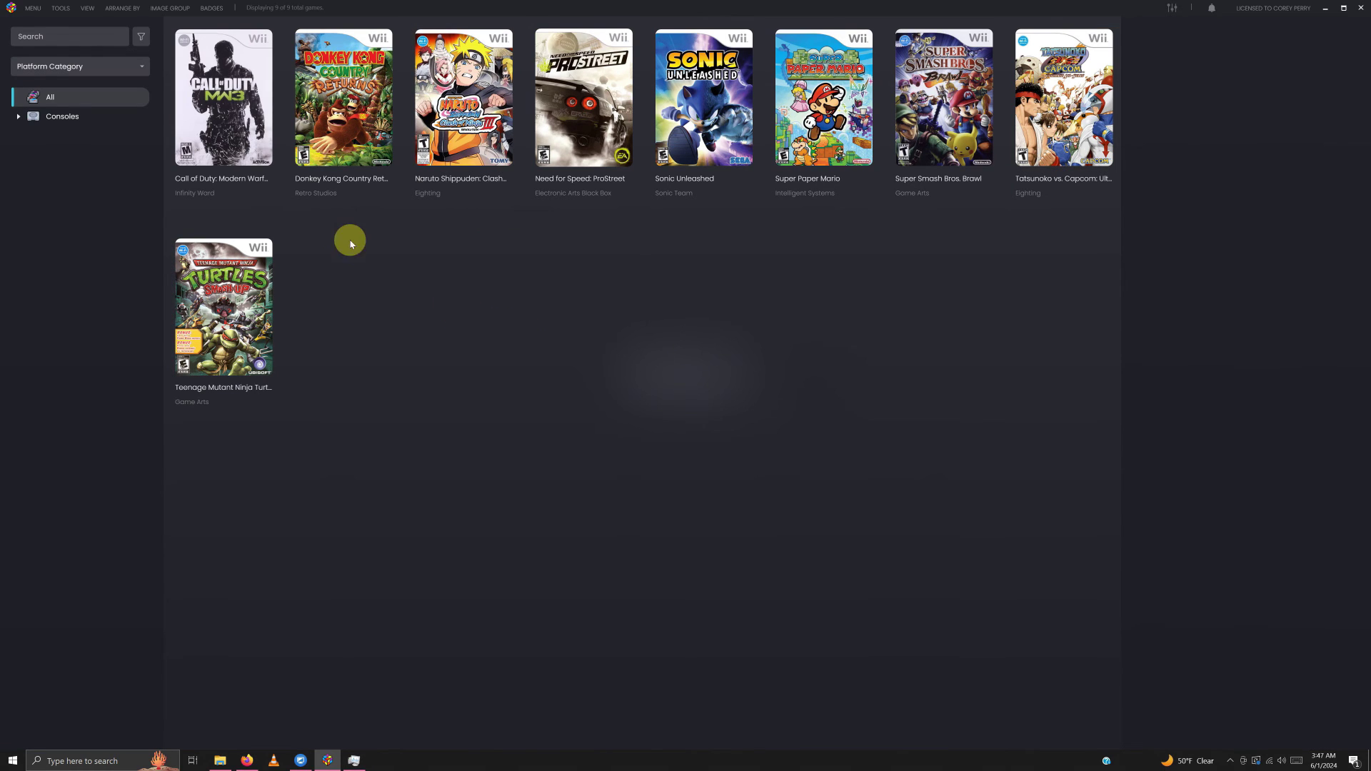
Select Call of Duty: Modern Warfare 3, Sonic Unleashed and Super Smash Bros. Brawl together and start the Bulk Edit Wizard for them.
click(218, 154)
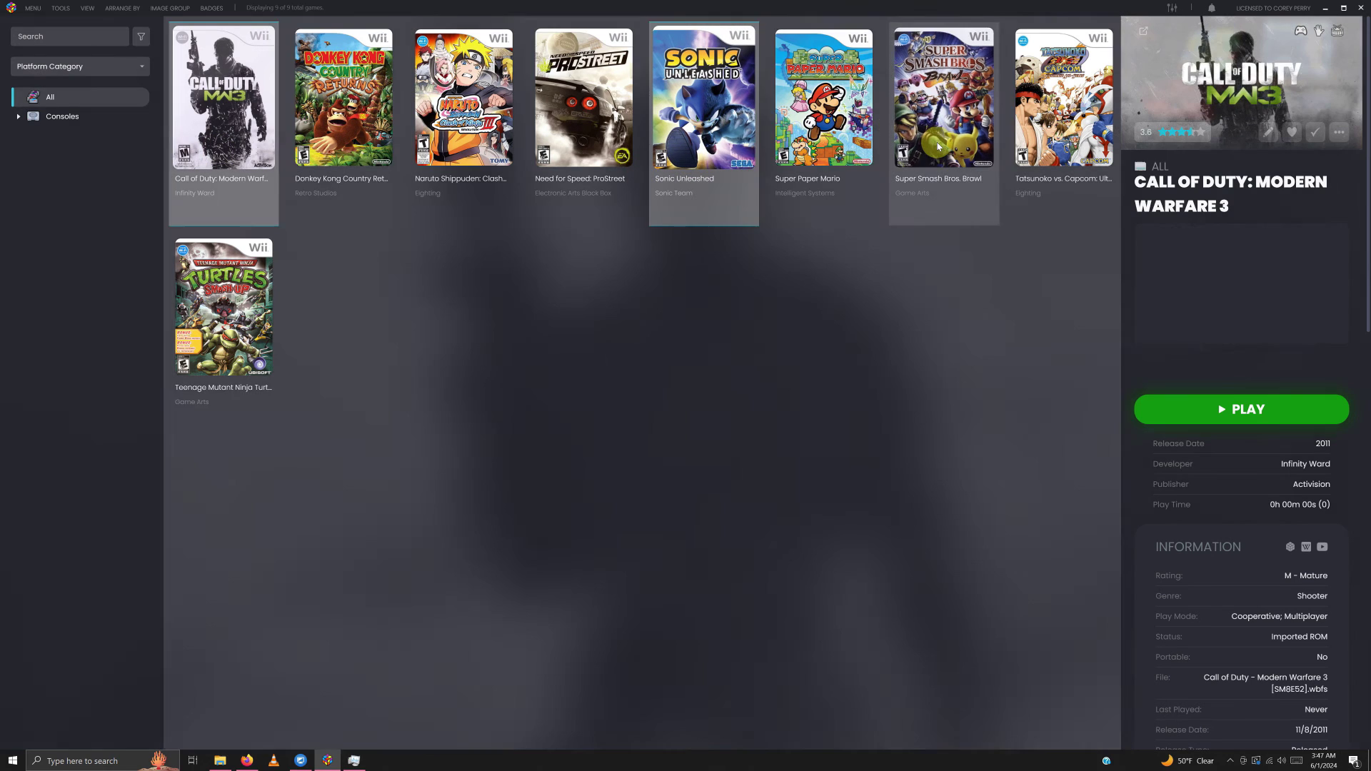
right_click(938, 170)
click(957, 179)
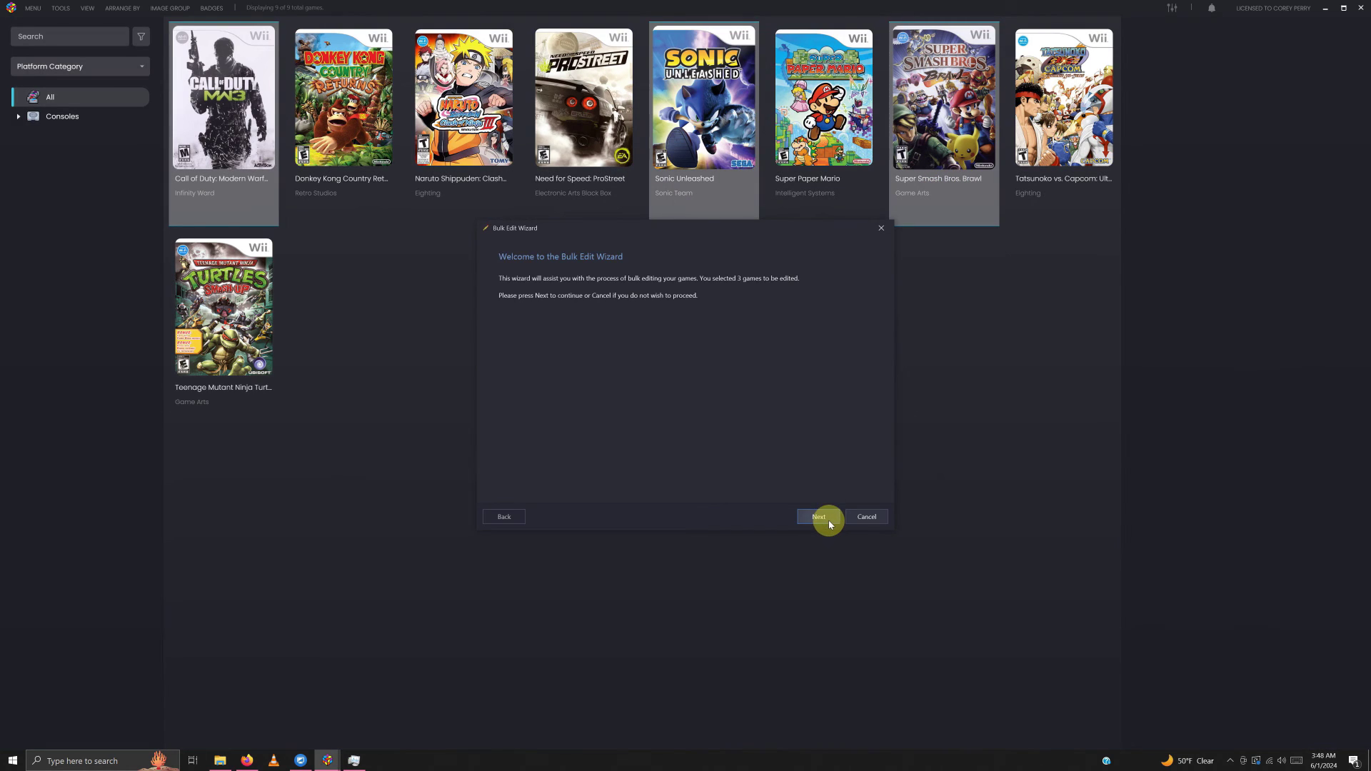
click(819, 517)
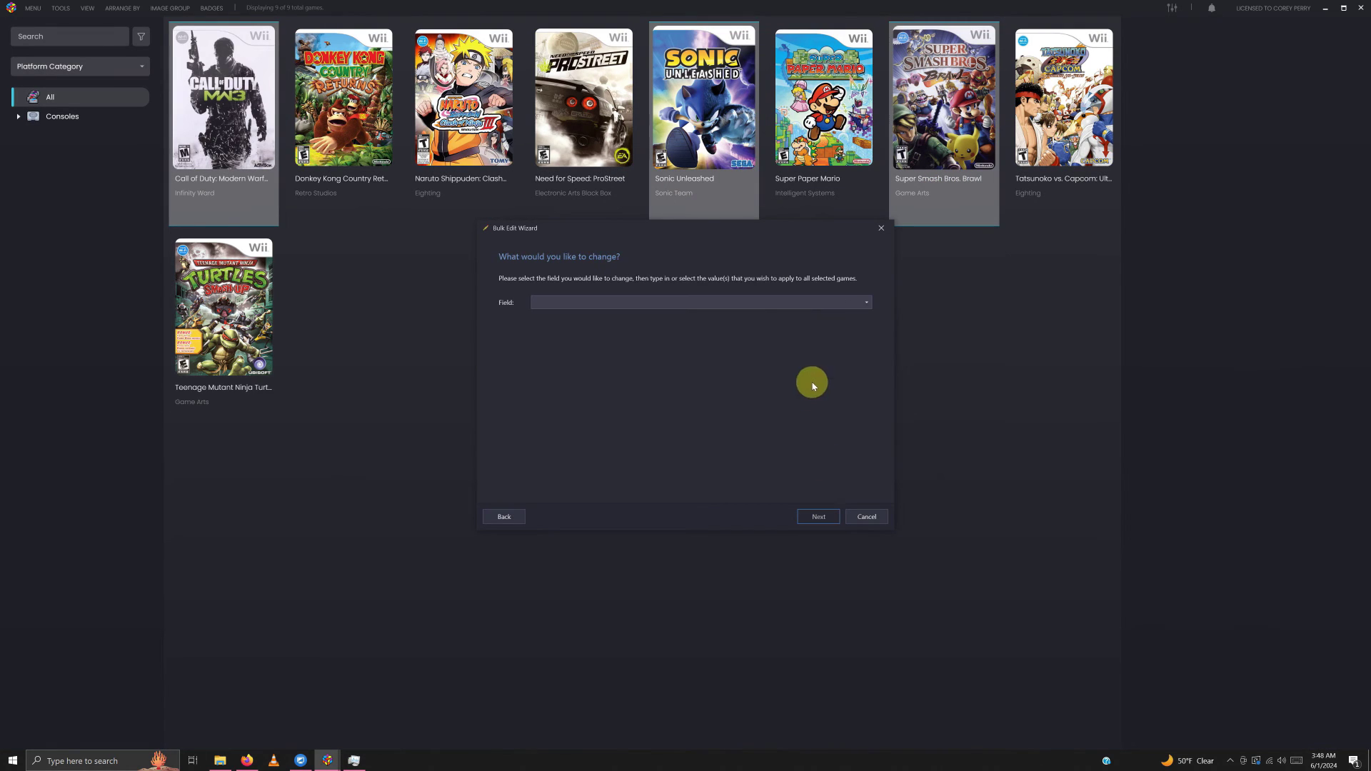
Set the Emulator field of the three selected games to Dolphin Wii Classic Controller, apply it, and close the wizard.
click(867, 303)
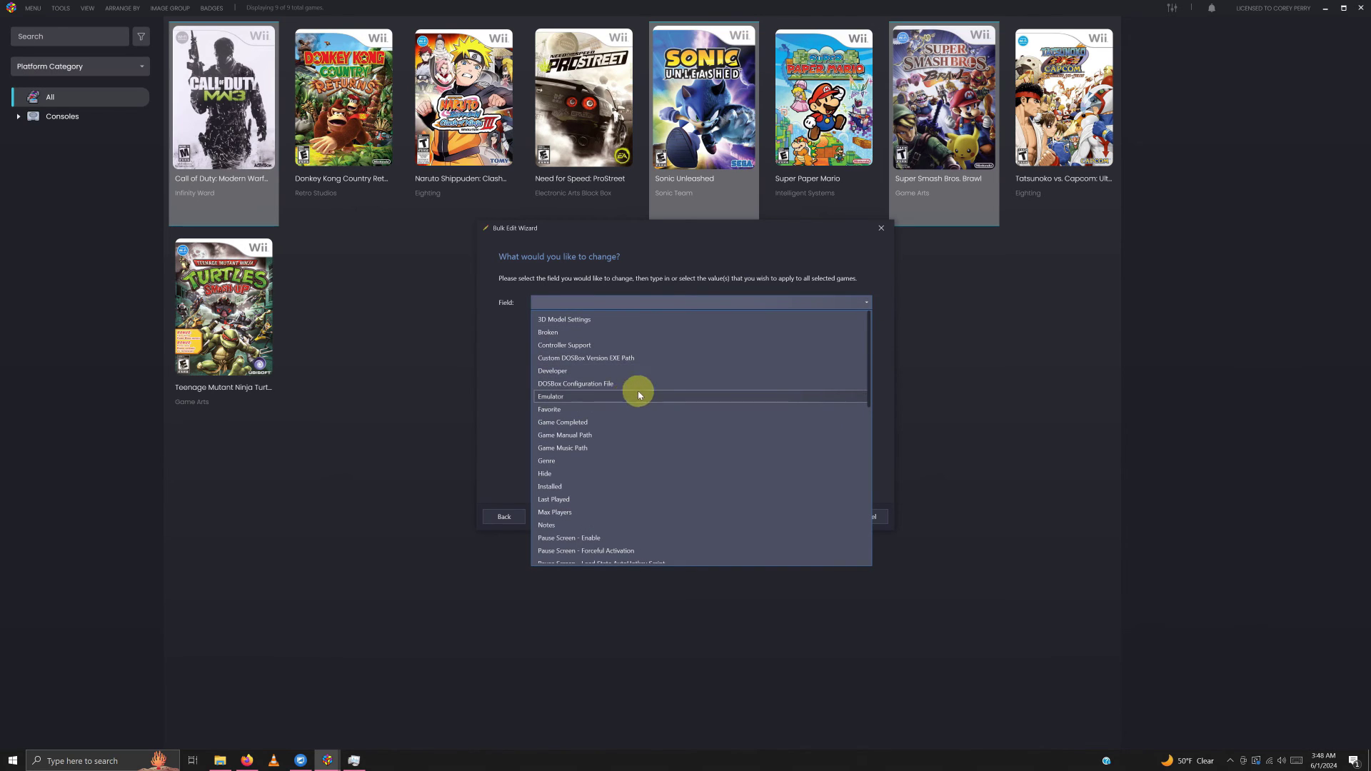
click(639, 396)
click(865, 325)
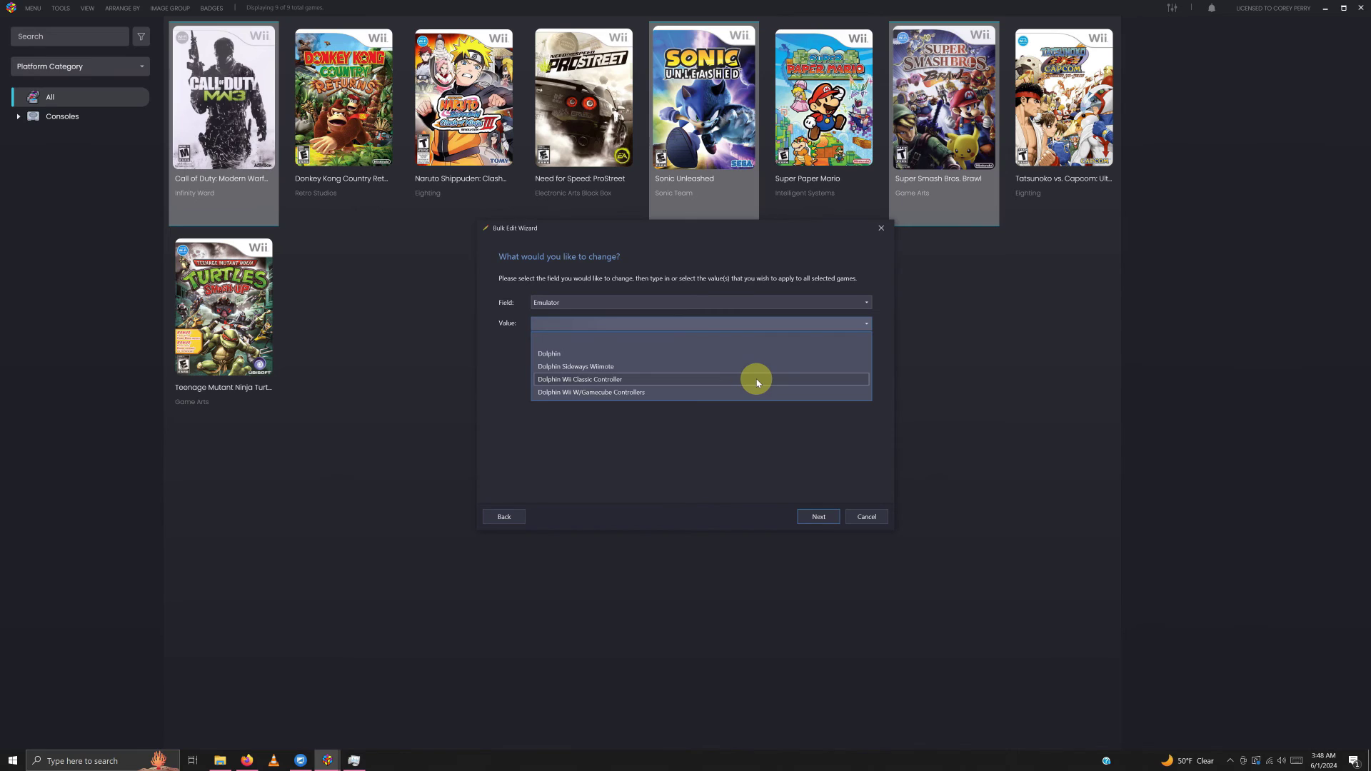
click(756, 380)
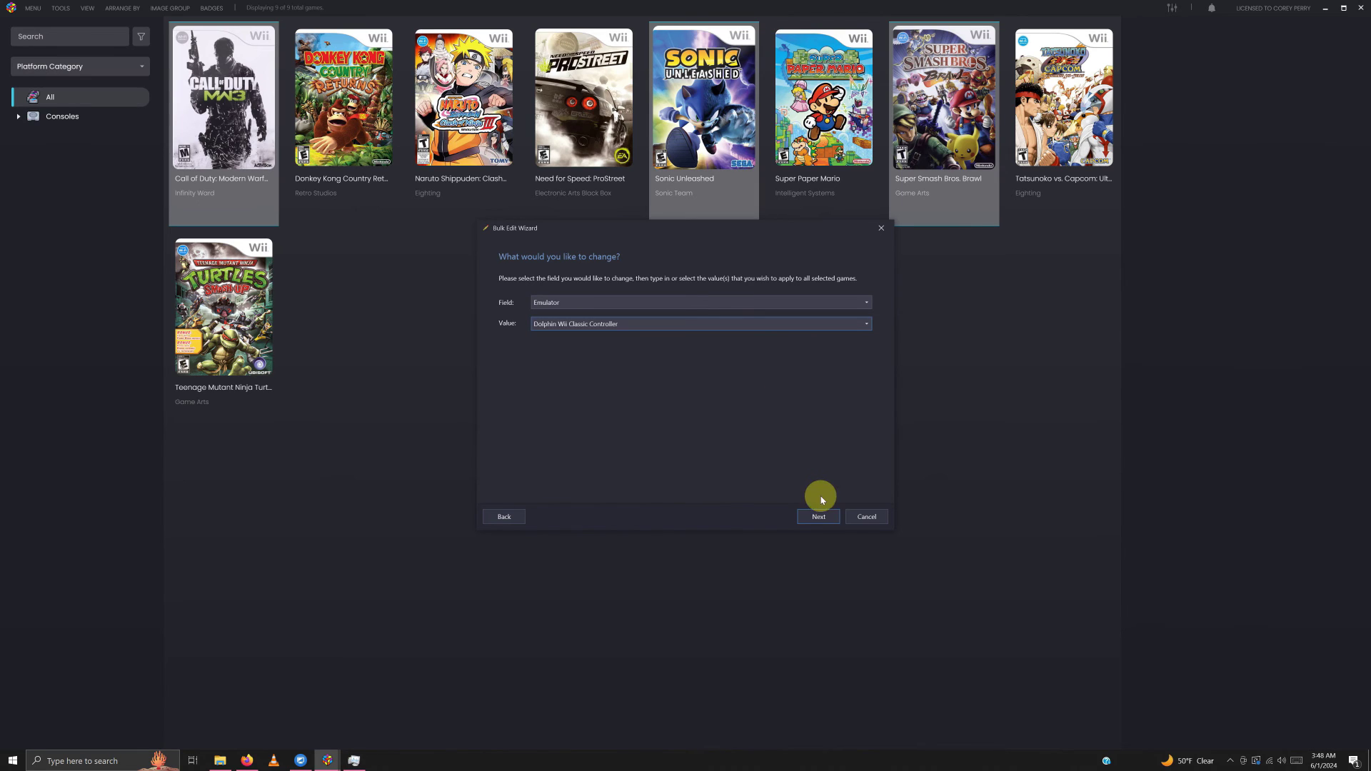
click(816, 519)
click(817, 519)
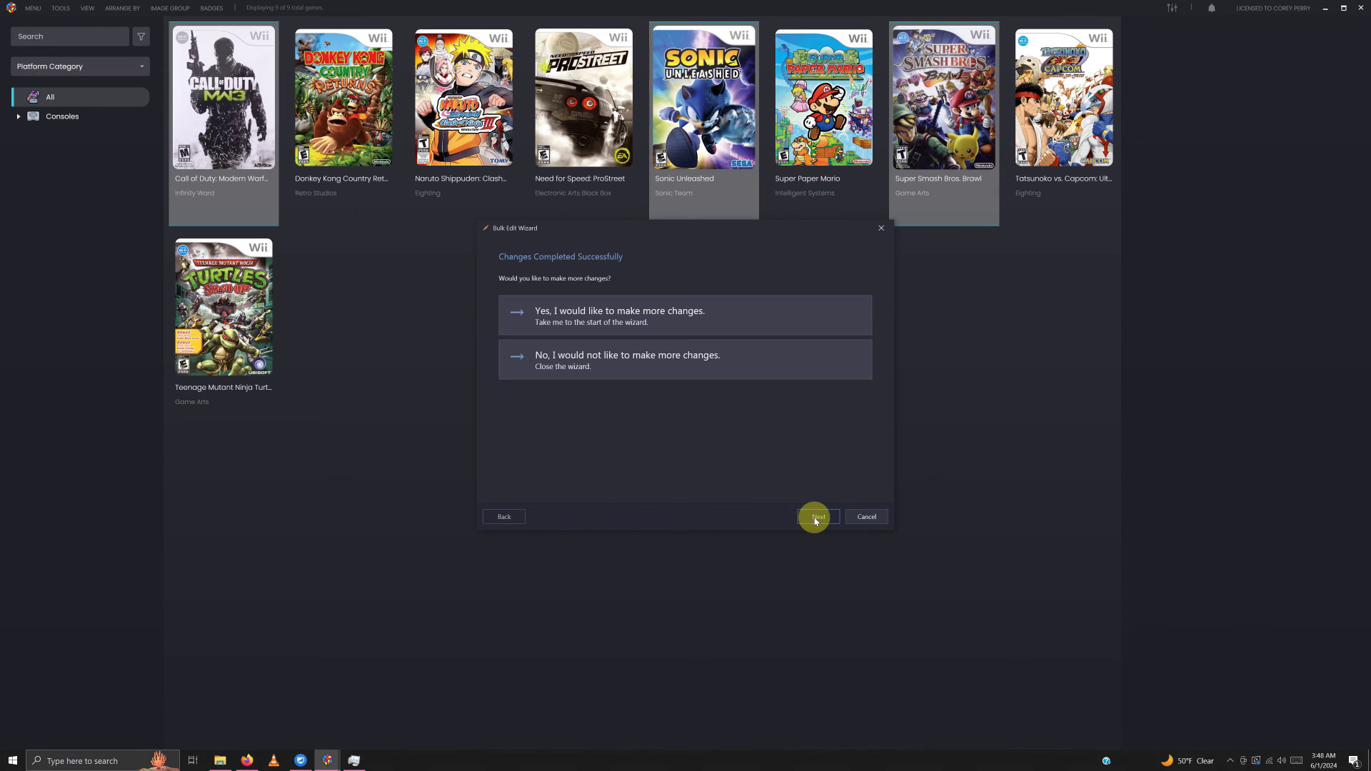
click(741, 372)
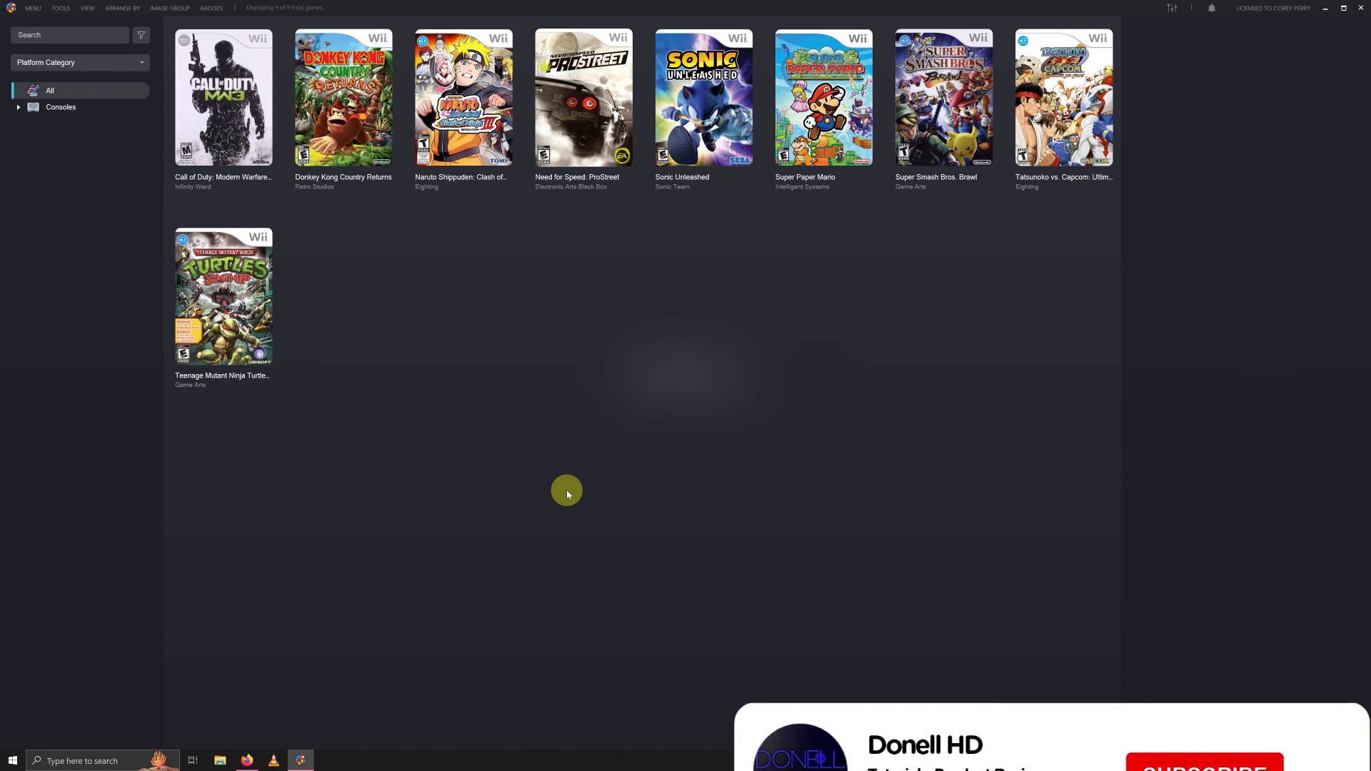
Launch Donkey Kong Country Returns and start playing from its title screen to test the assigned emulator.
double_click(343, 100)
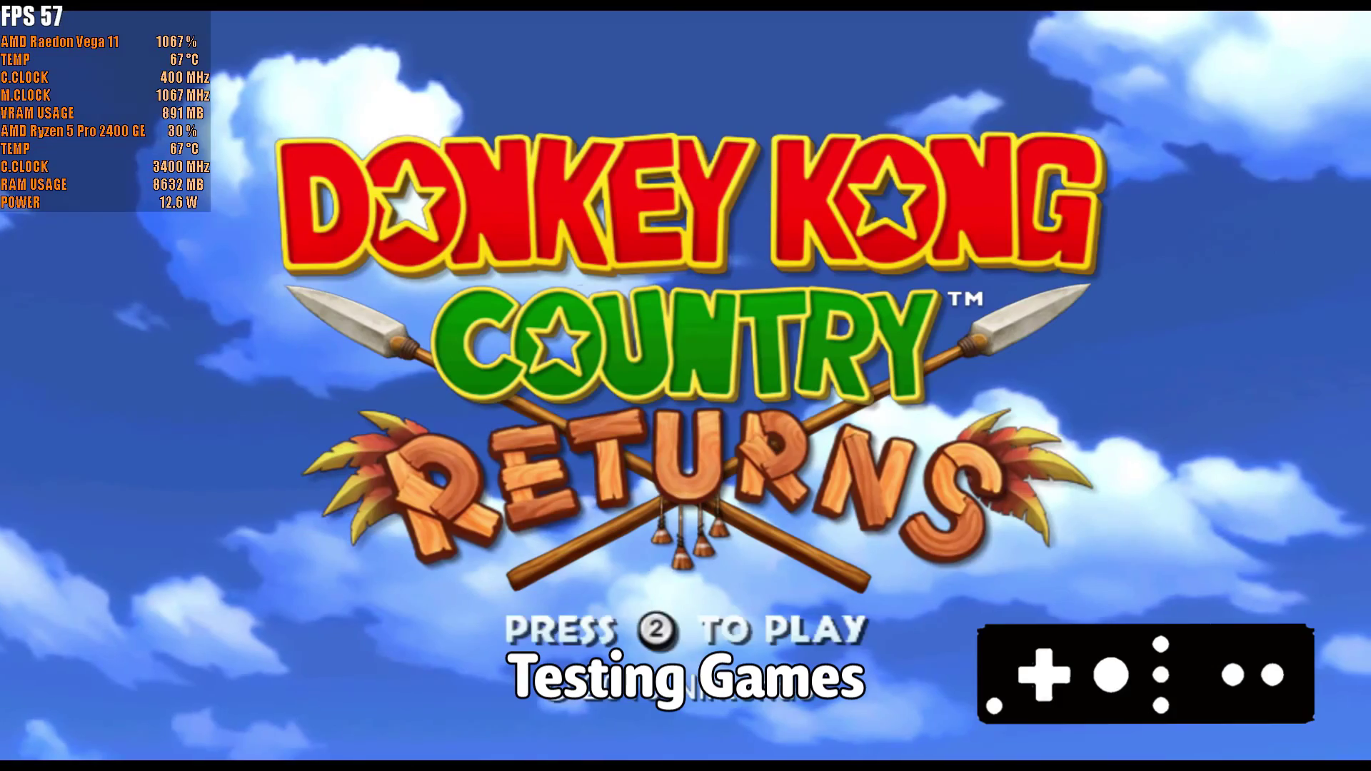
key(2)
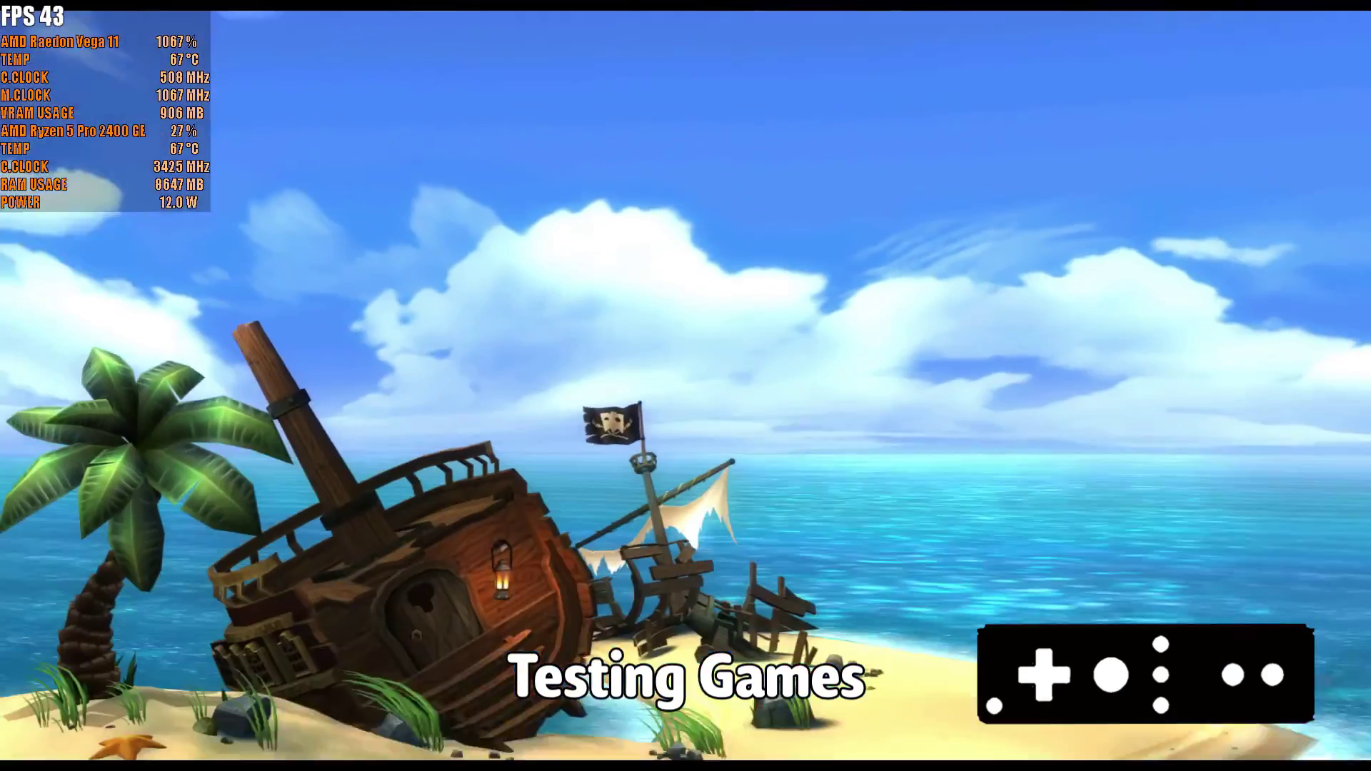
key(2)
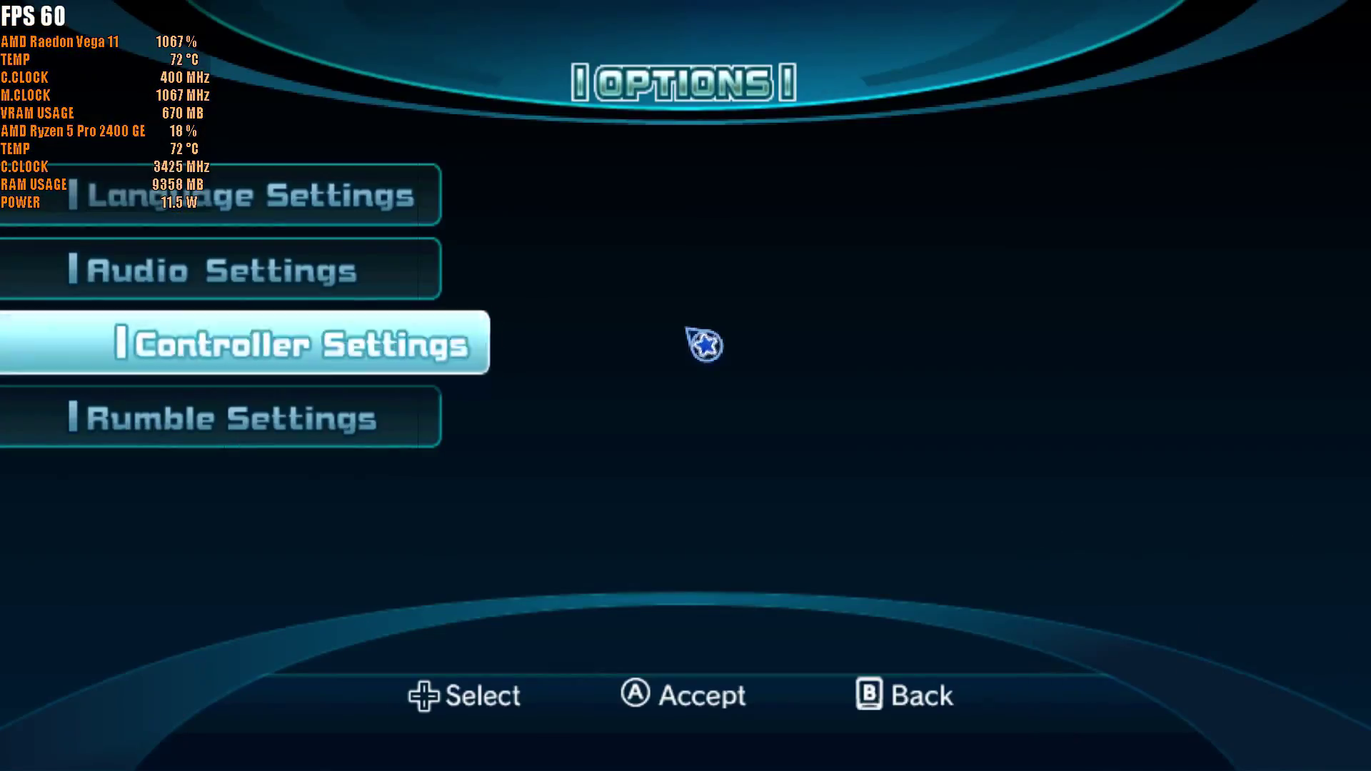
Open the Controller Settings in the running game's options.
click(704, 346)
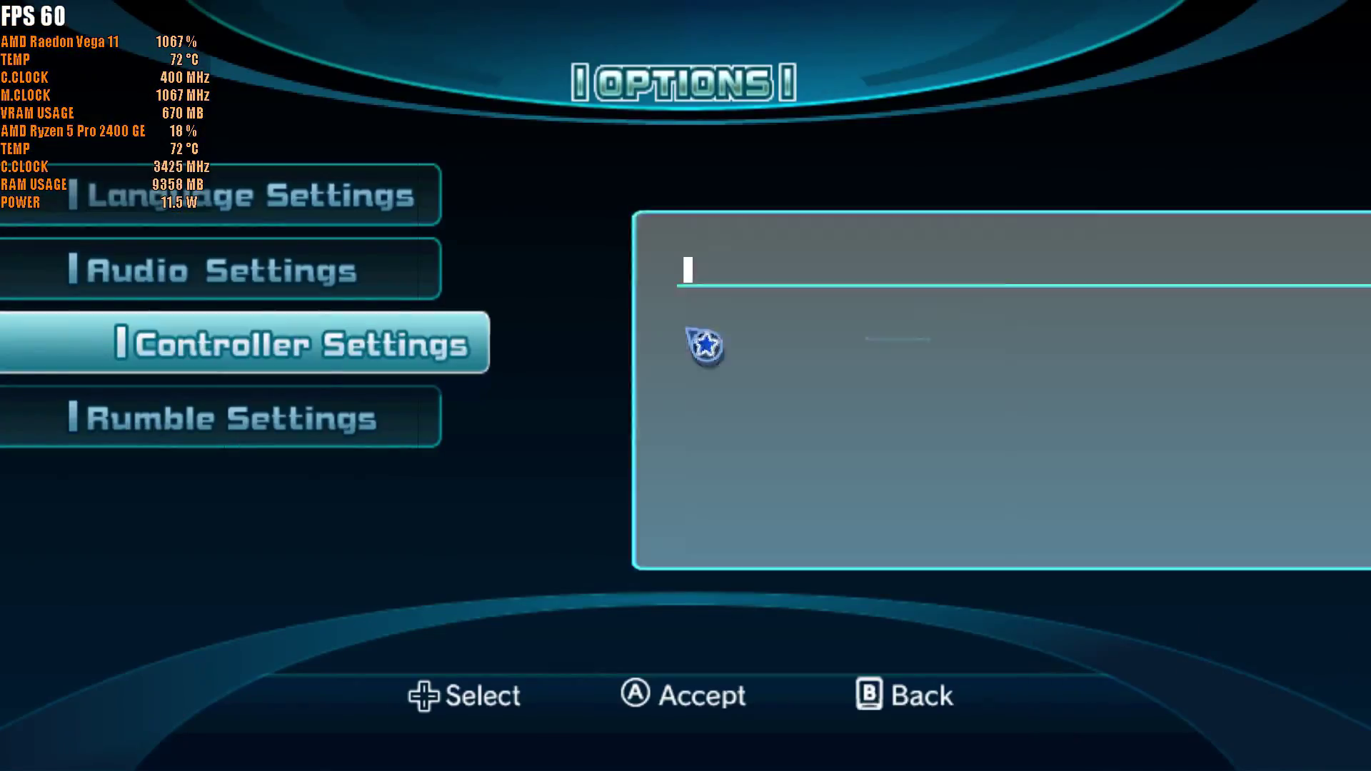